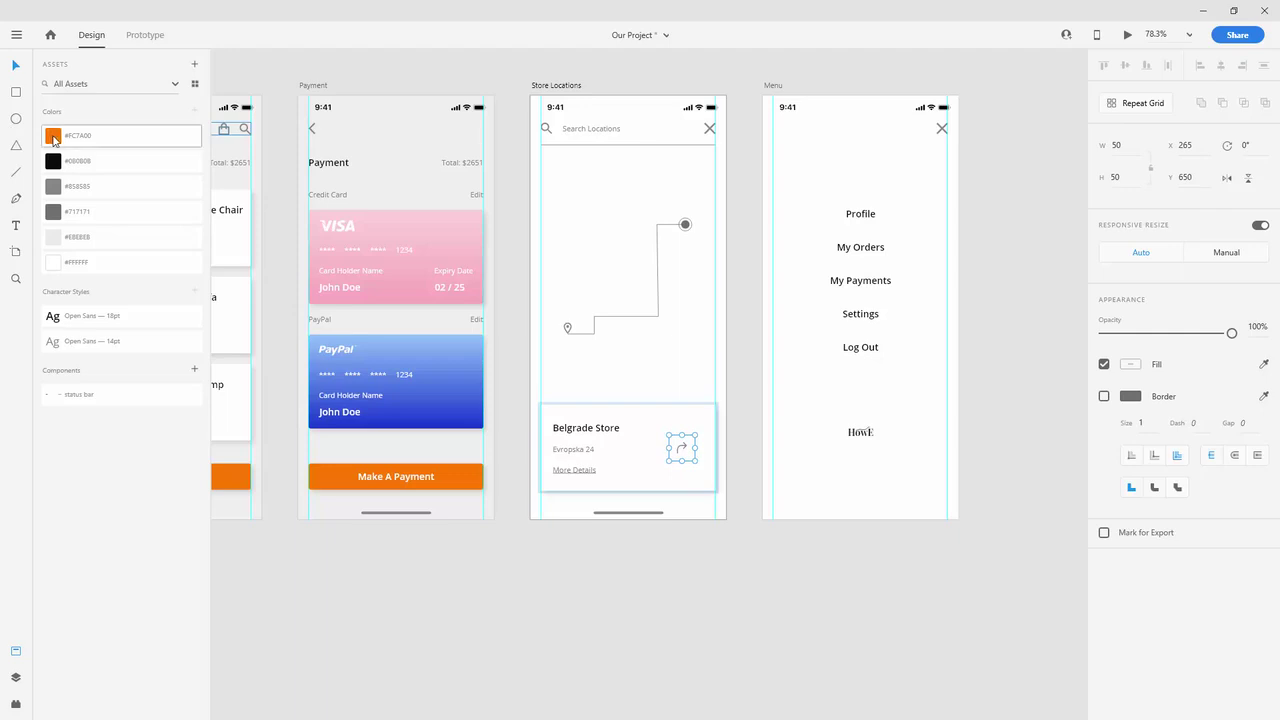
Step: Fill the directions button's circle with orange #FC7A00 and its arrow icon with white #FFFFFF
left_click(52, 137)
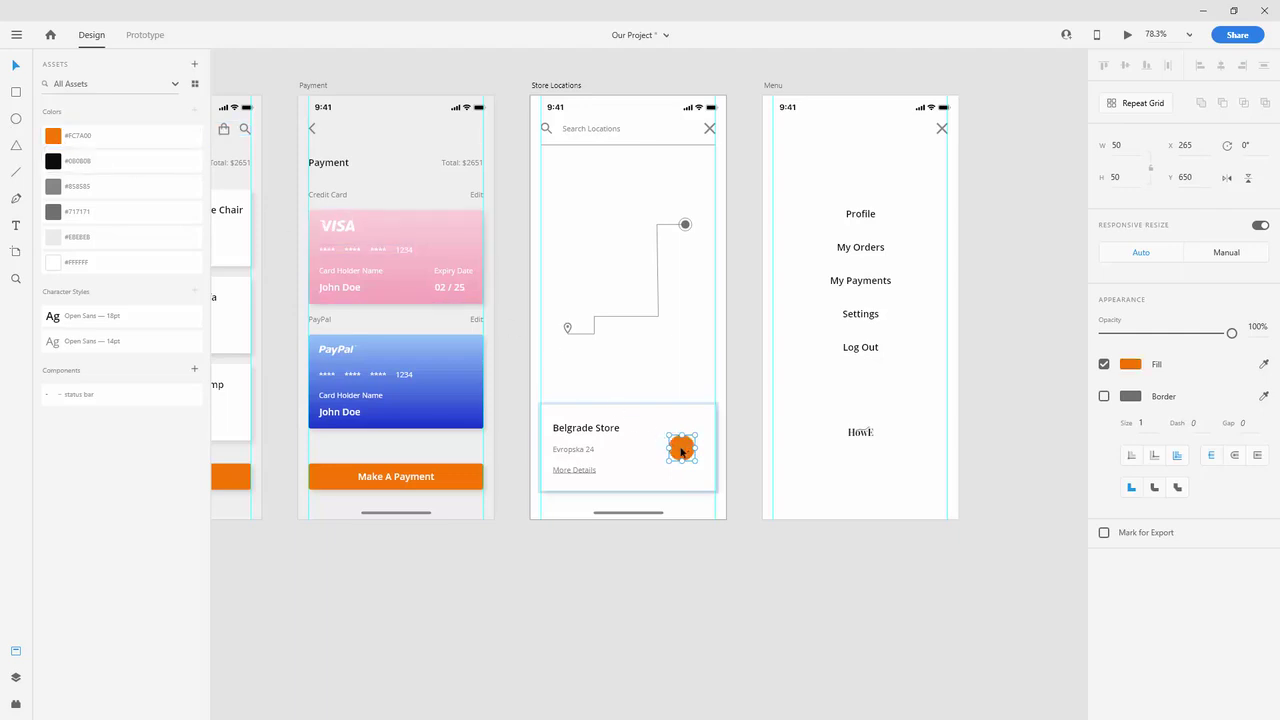
scroll(685, 446, "up", 10)
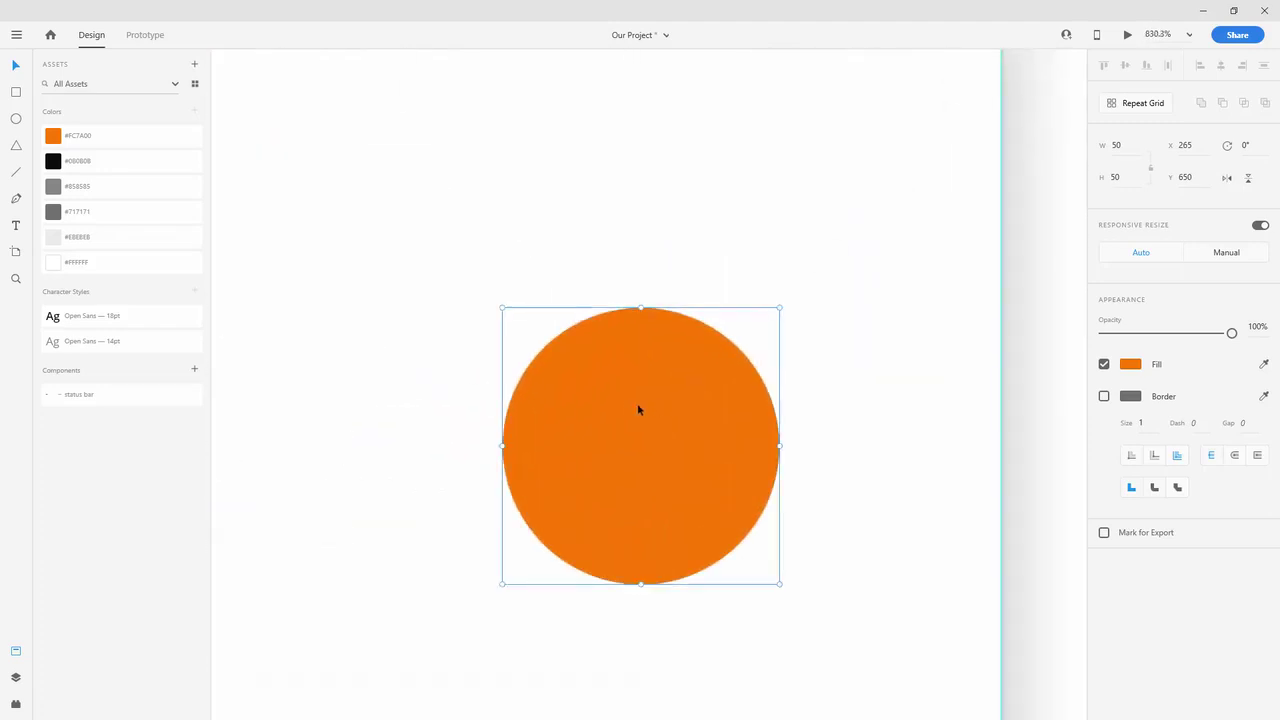
double_click(654, 425)
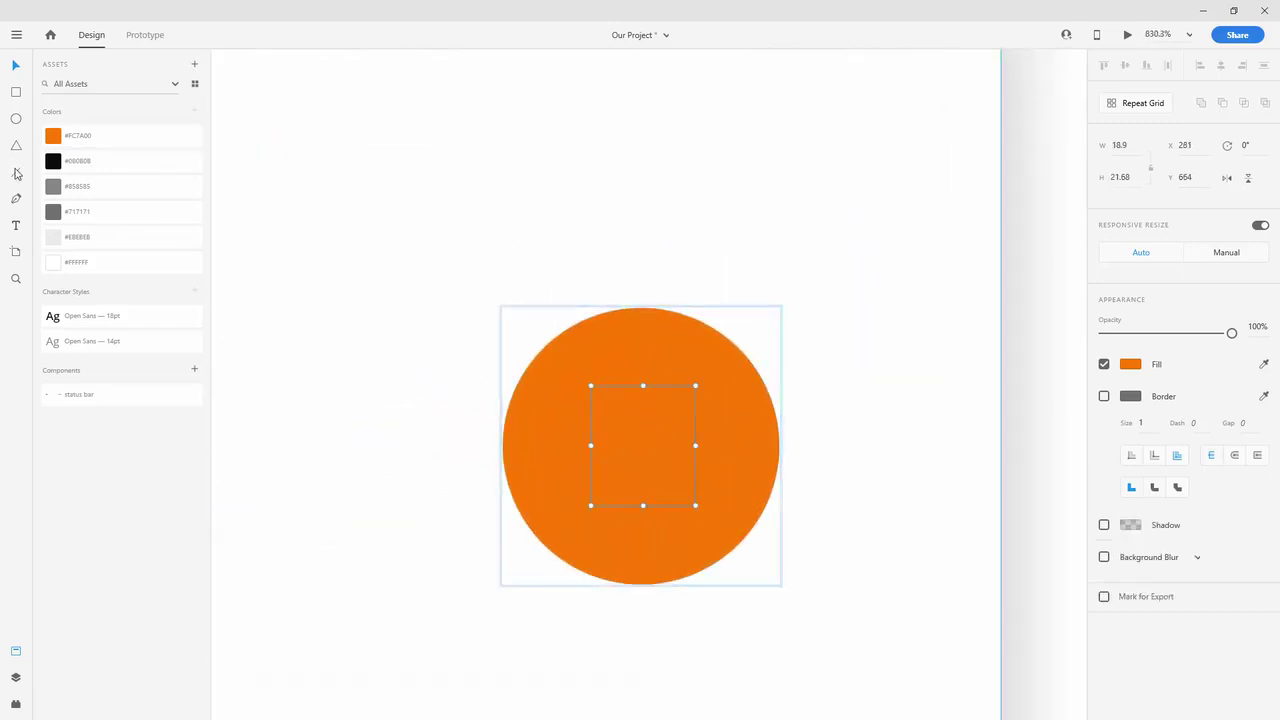
left_click(61, 266)
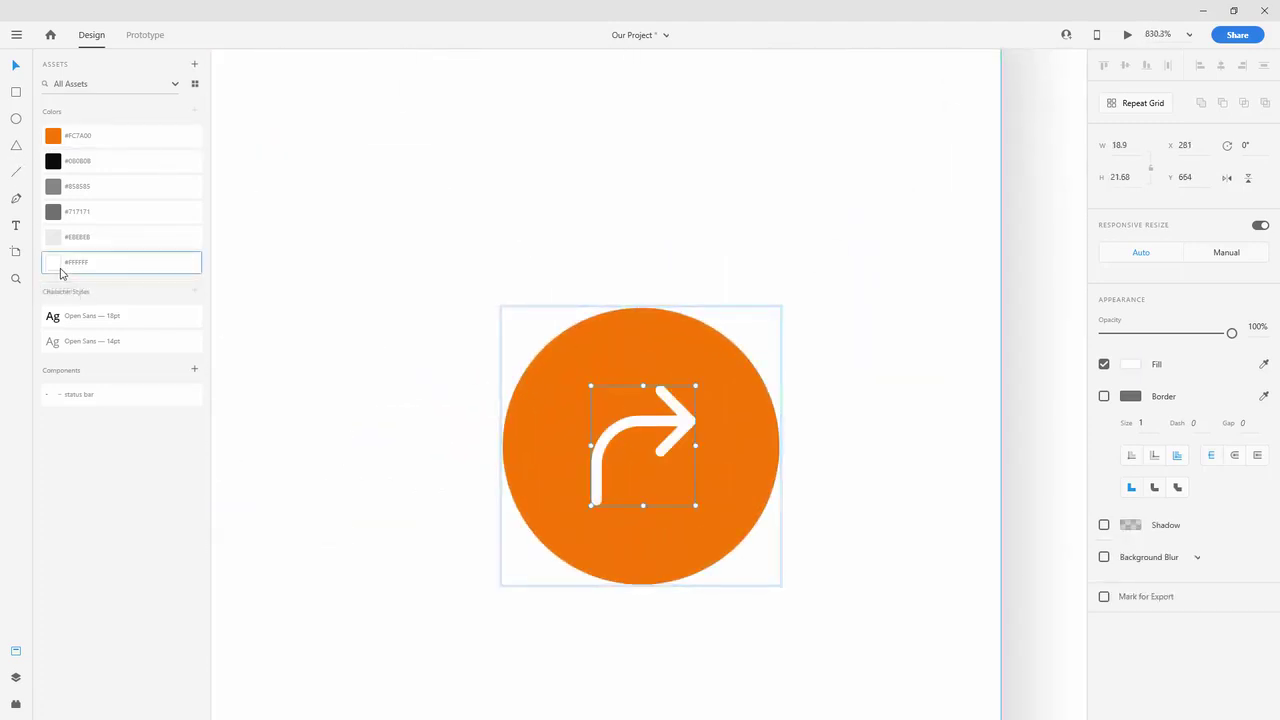
Step: Add a shadow to the orange circle with X 5, Y 5 and blur 10
key("Escape")
left_click(1104, 428)
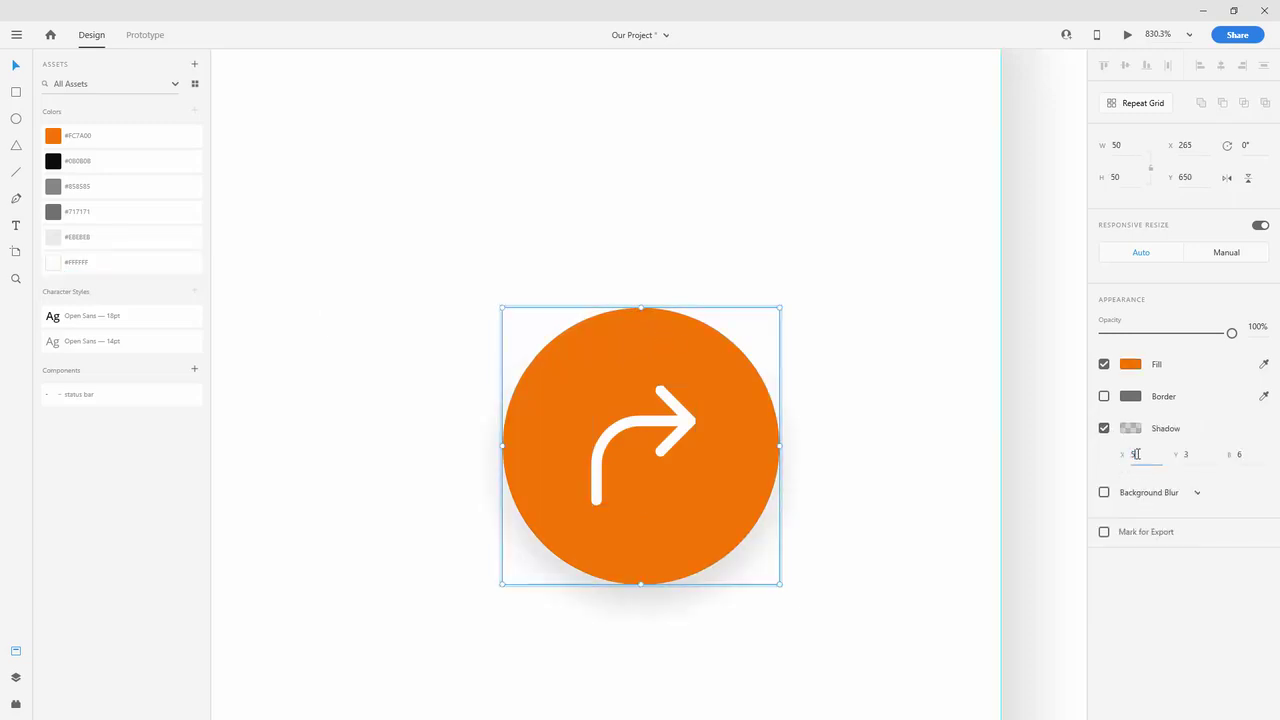
key("Tab")
type("5")
key("Tab")
type("10")
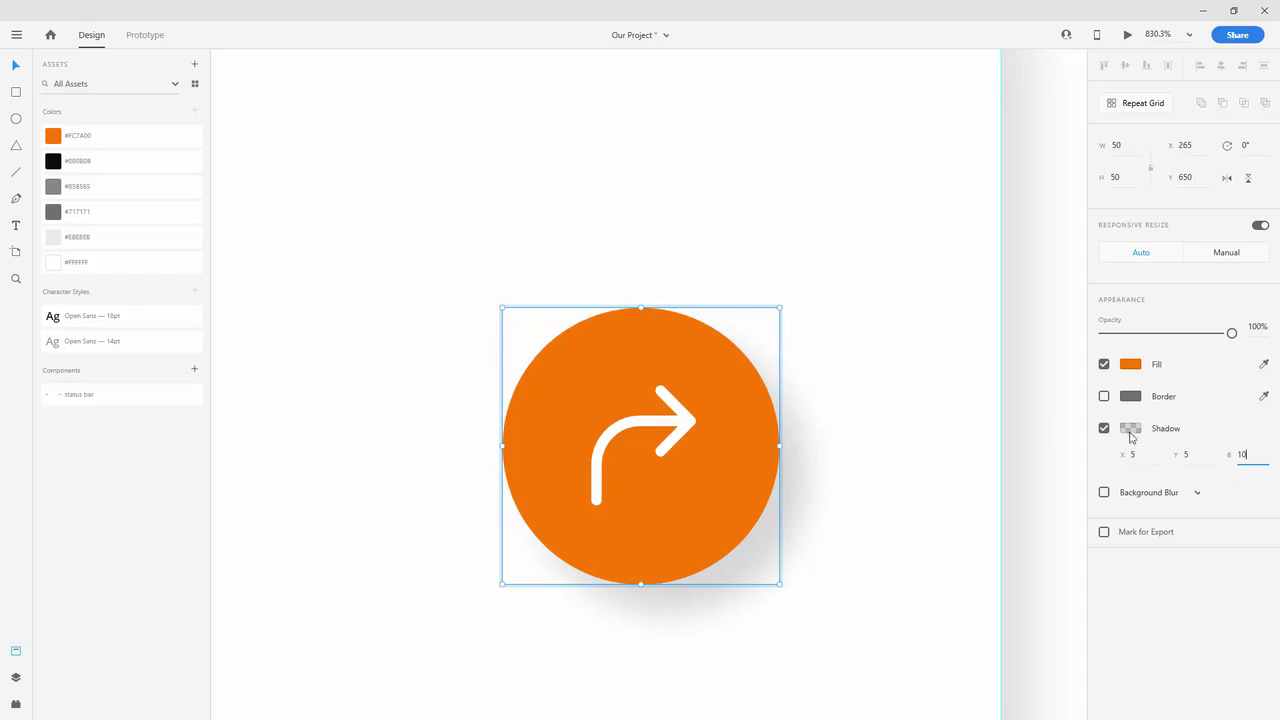
Step: Set the circle's shadow colour to #717171 with 25% opacity
left_click(1130, 430)
left_click(1083, 478)
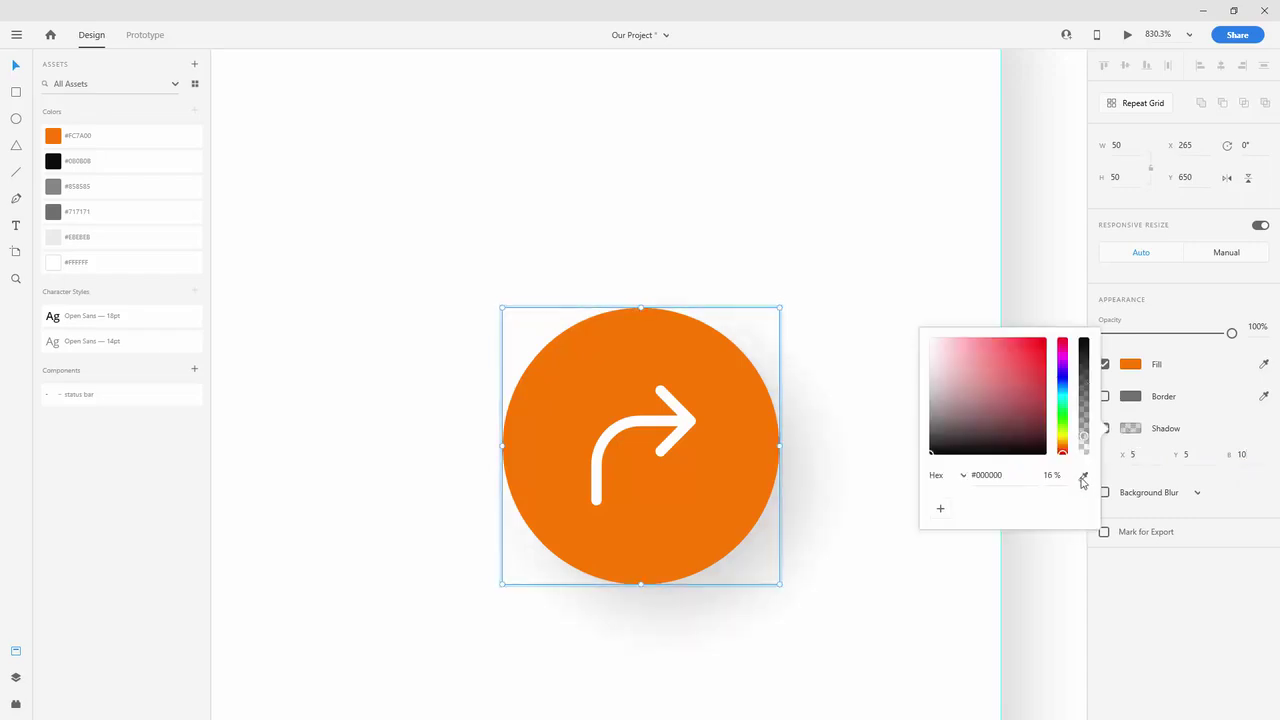
left_click(58, 212)
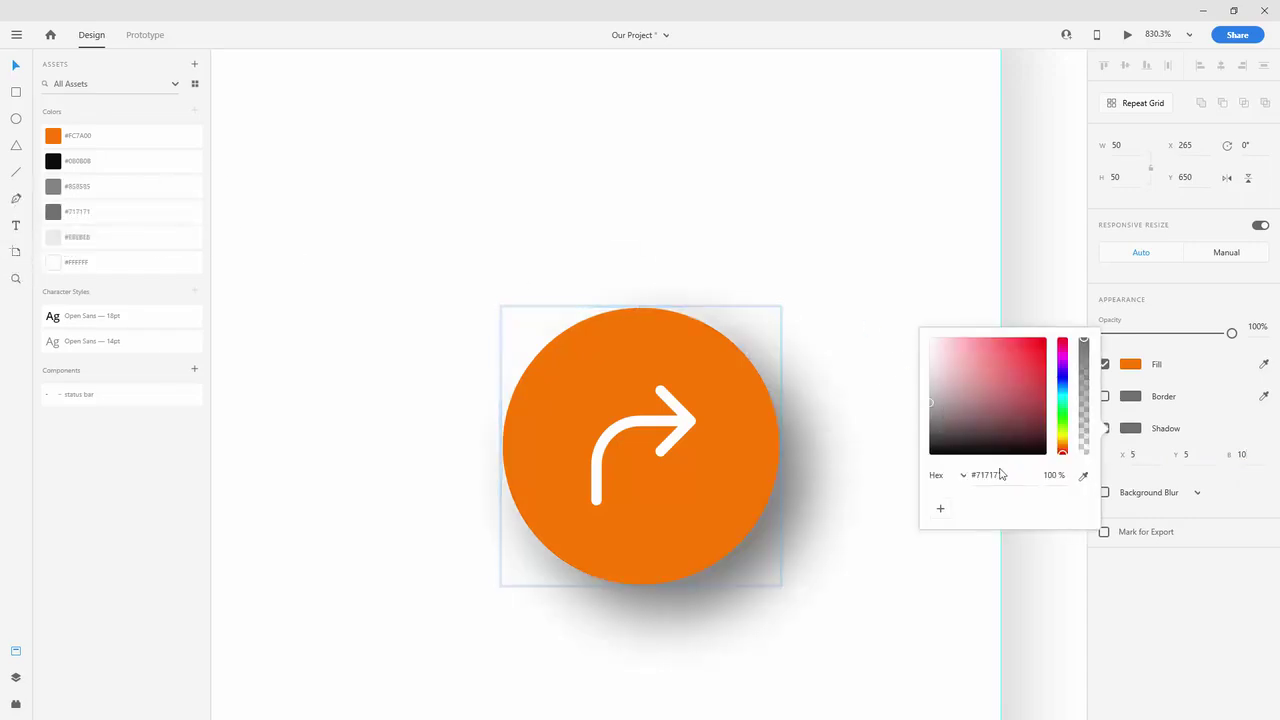
left_click(1052, 475)
key("Return")
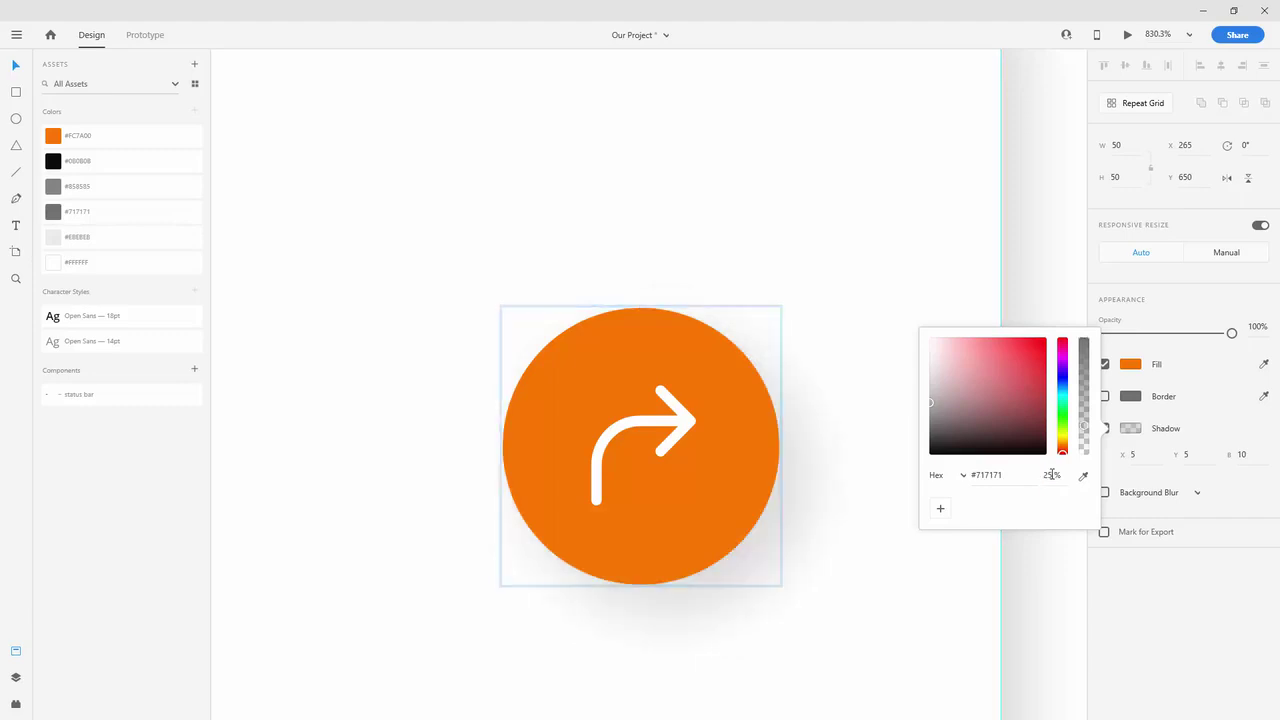
left_click(776, 212)
scroll(794, 213, "down", 5)
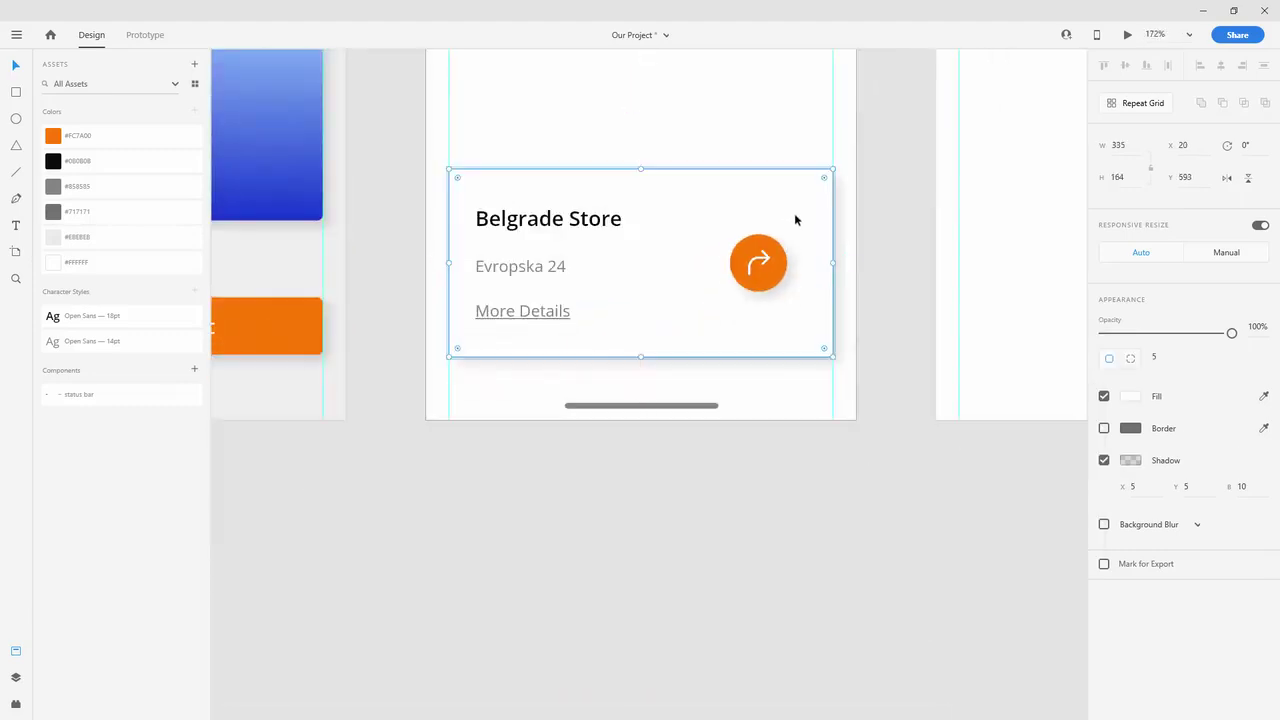
scroll(790, 218, "up", 1)
scroll(784, 213, "down", 3)
scroll(784, 215, "up", 4)
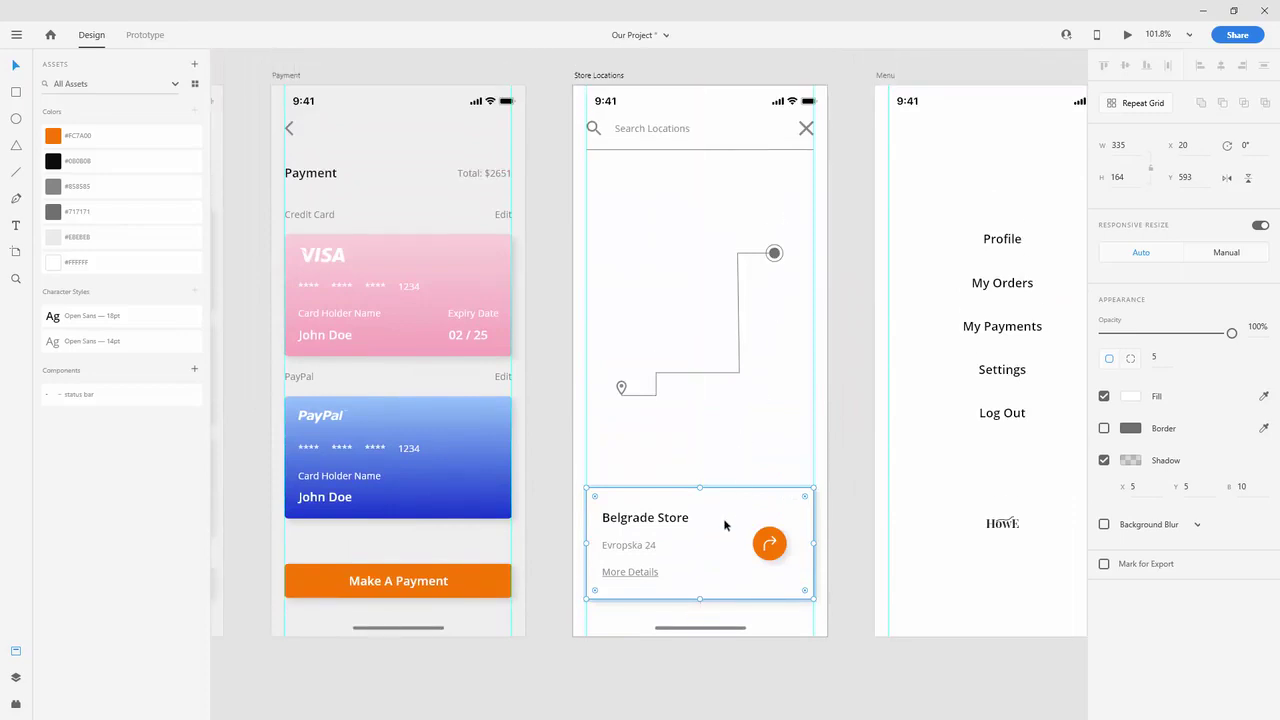
Step: Move the status bar and search_bar layers together to the front of the Store Locations artboard's layer order
scroll(797, 51, "up", 4)
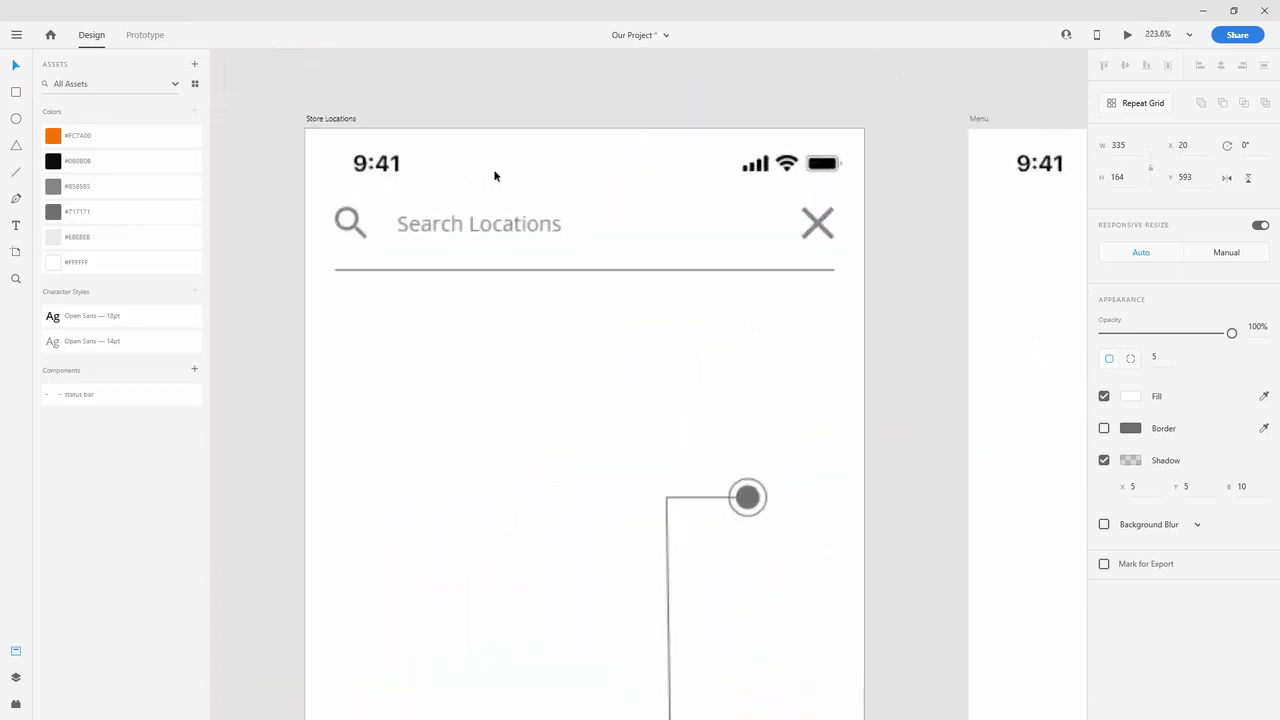
left_click(471, 211)
left_click(16, 677)
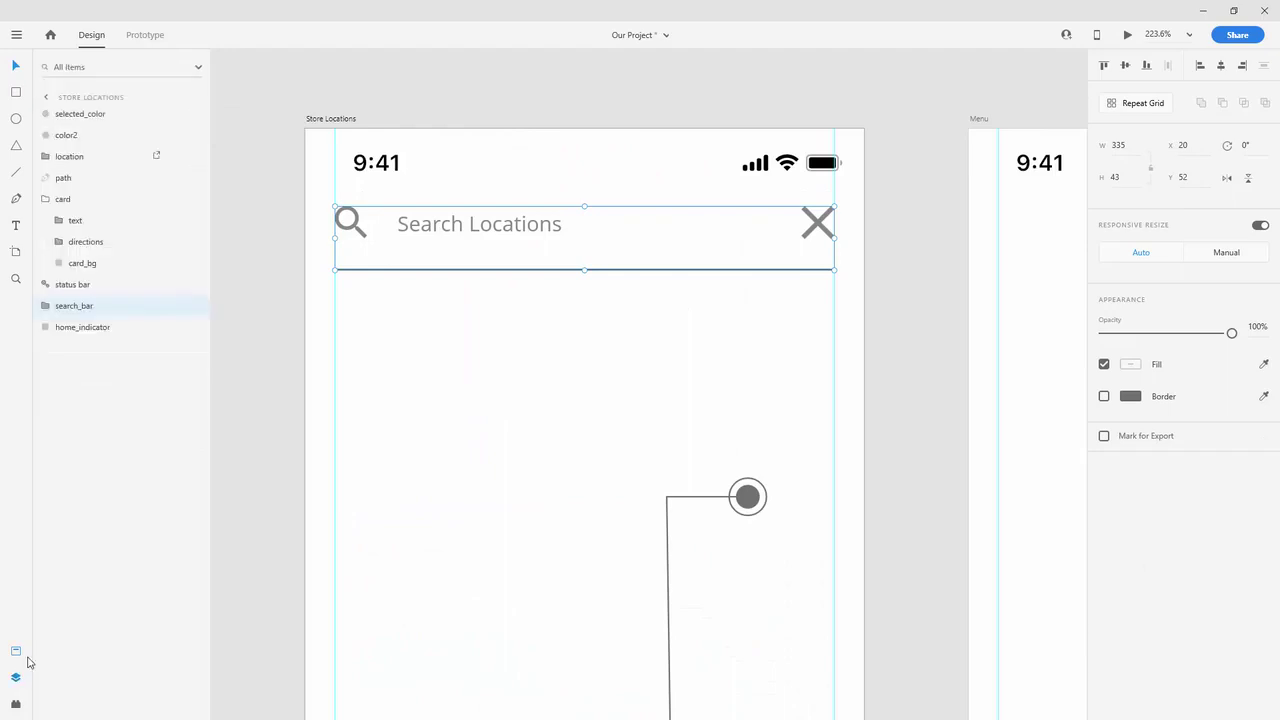
left_click(90, 286)
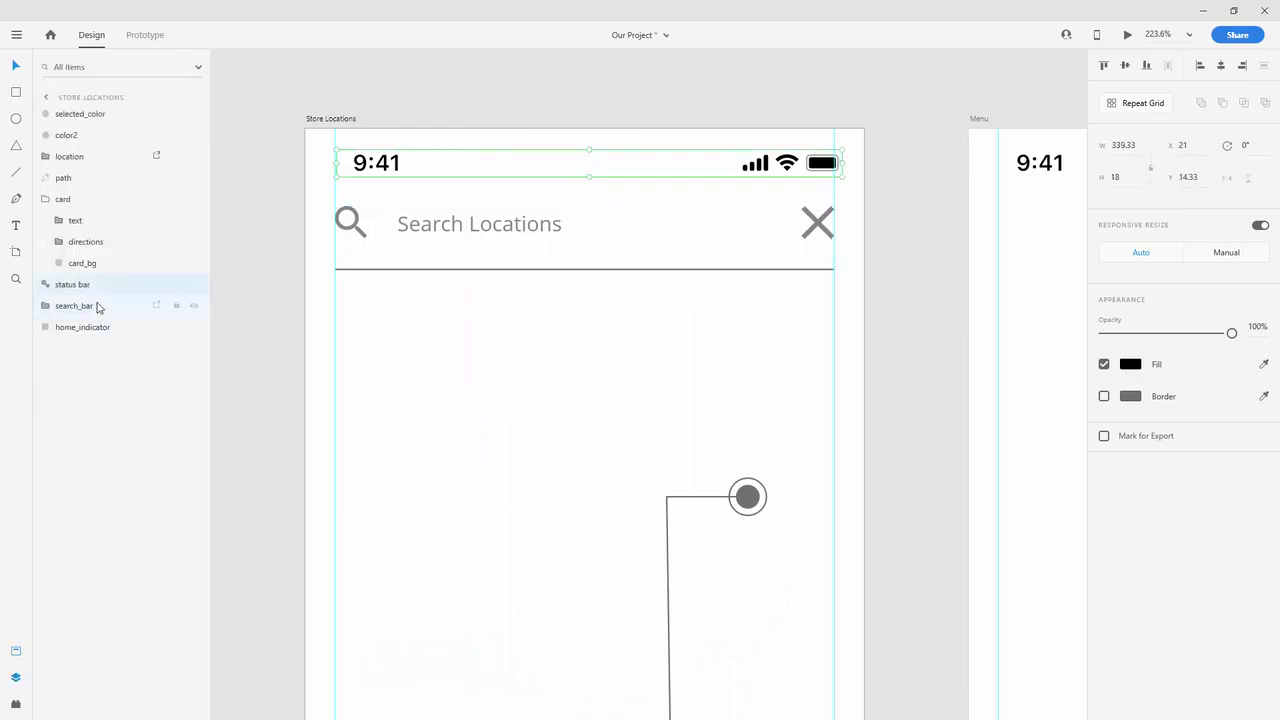
left_click(97, 307, "shift")
left_click_drag(94, 289, 91, 120)
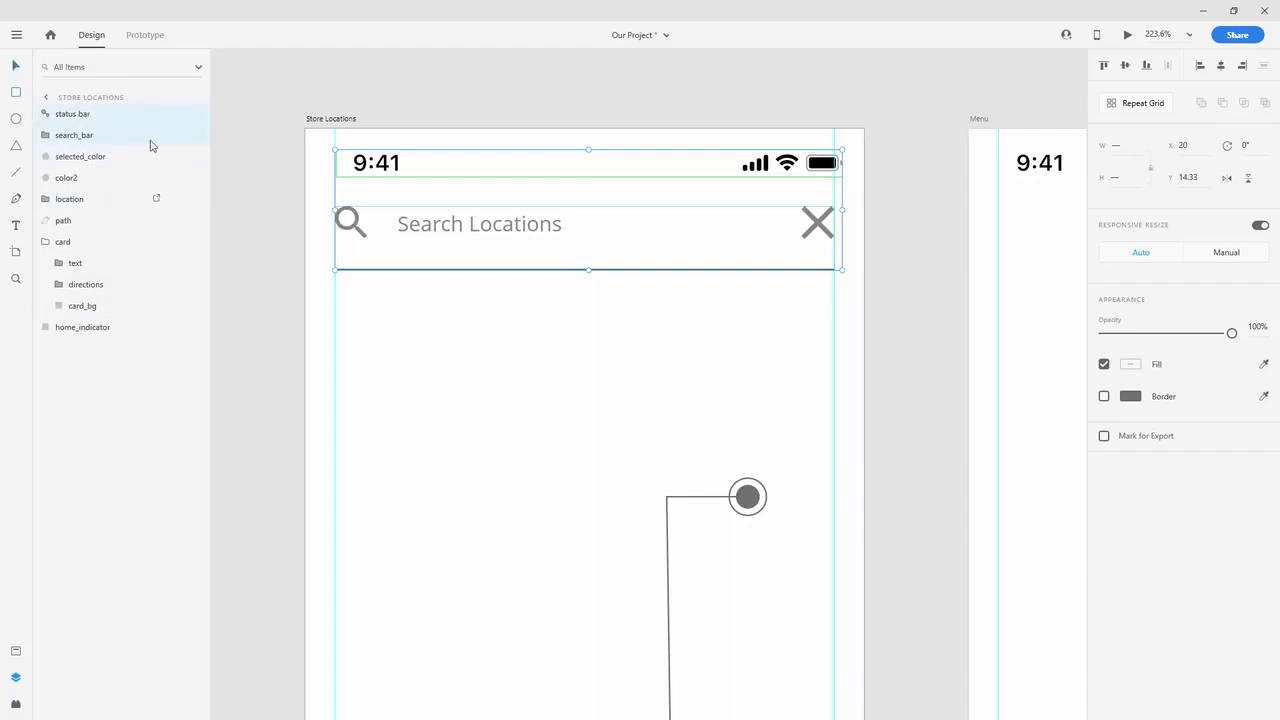
Step: Draw a 375 × 95 rectangle across the top of the Store Locations artboard, layered directly behind the status bar and search_bar
key("r")
mouse_move(307, 158)
left_mouse_down()
mouse_move(751, 326)
mouse_move(863, 309)
left_mouse_up()
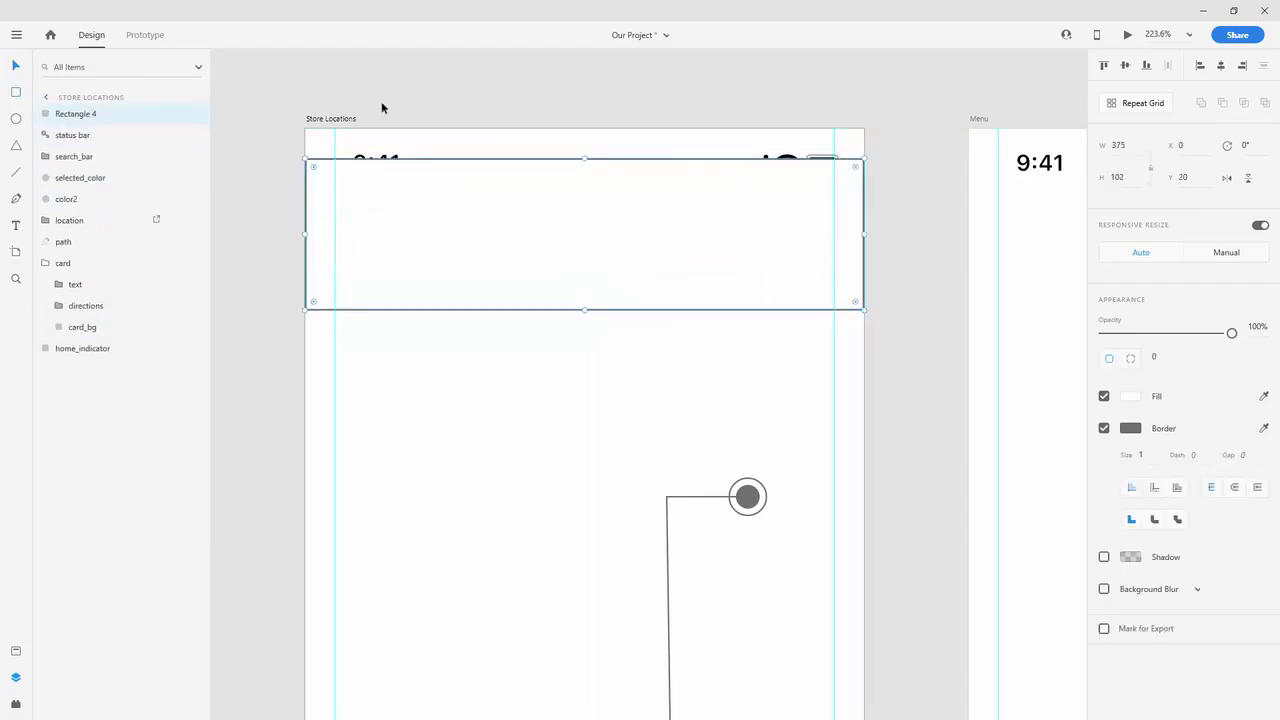
left_click_drag(586, 158, 591, 128)
left_click_drag(77, 115, 89, 166)
left_click_drag(586, 309, 608, 268)
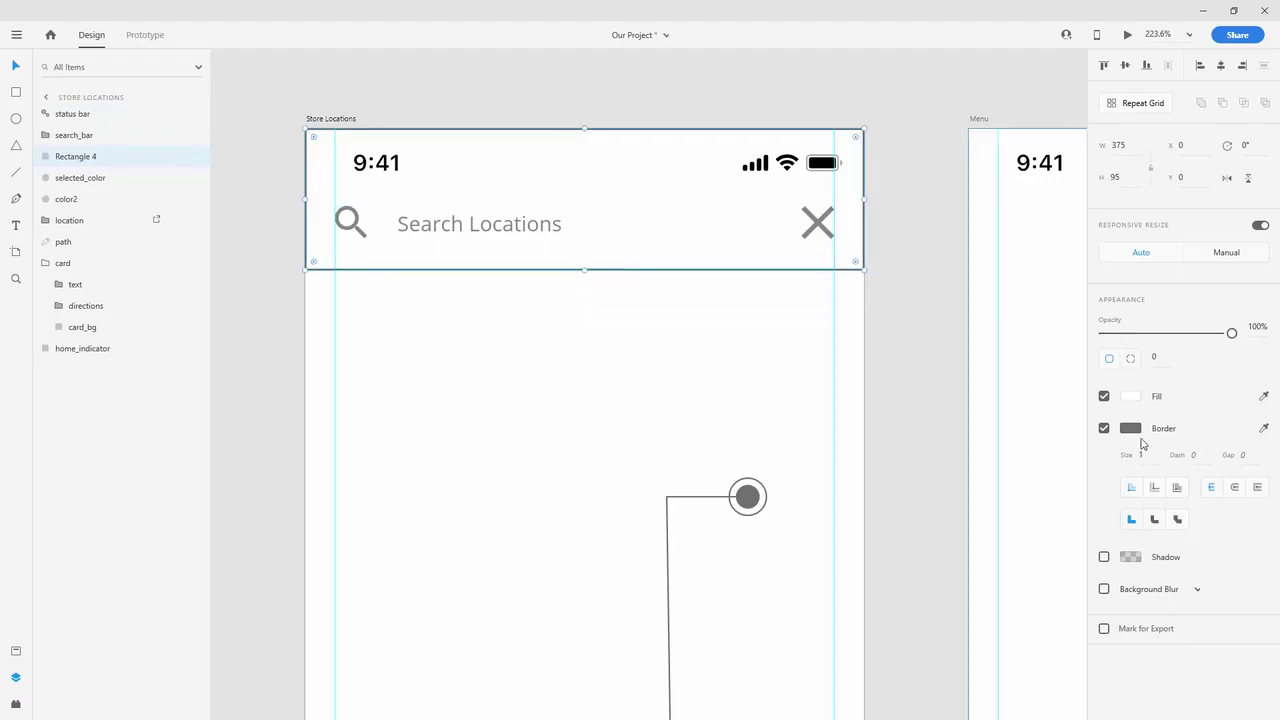
Step: Remove the header rectangle's border and rename its layer bg
left_click(1104, 428)
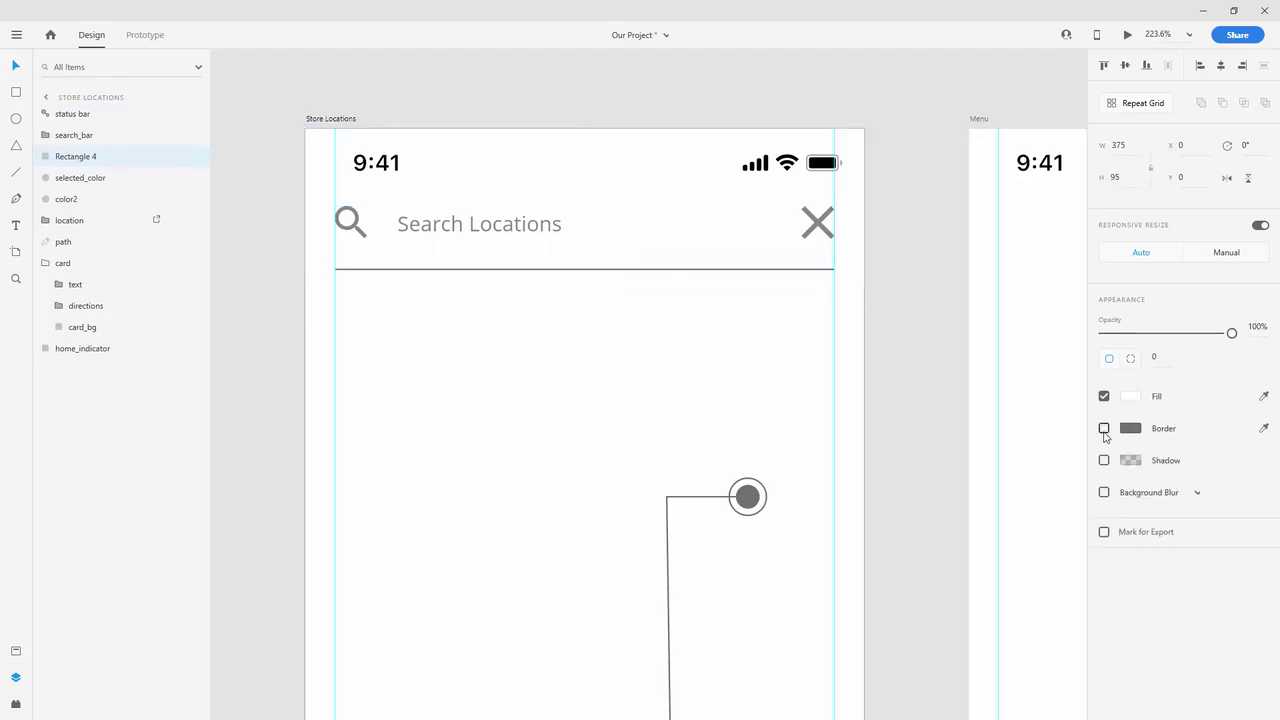
scroll(626, 269, "down", 6)
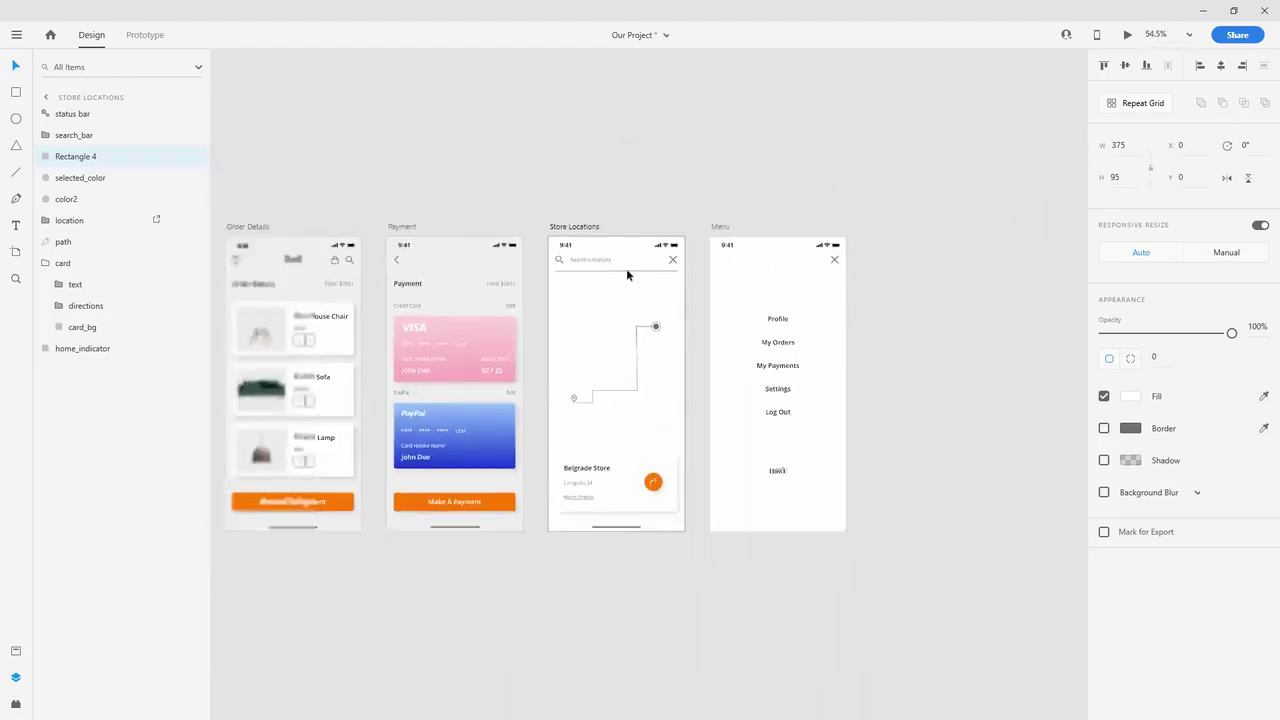
scroll(605, 289, "up", 4)
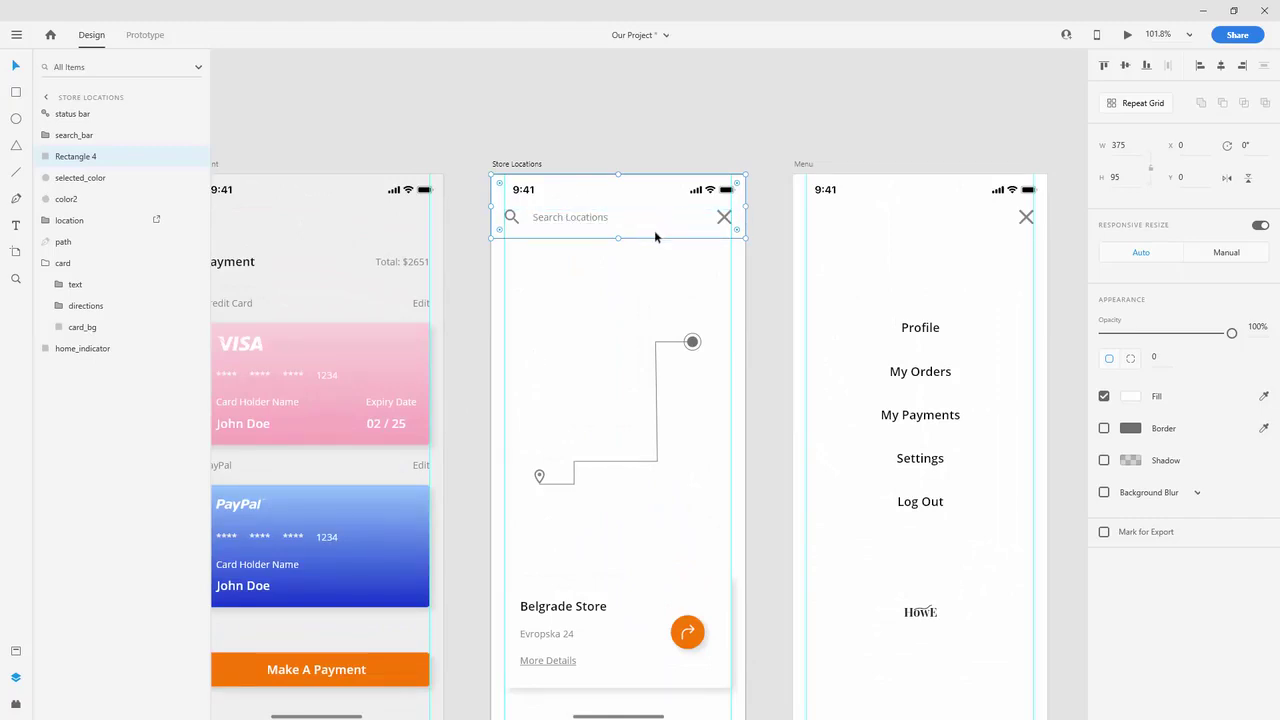
scroll(654, 230, "down", 1)
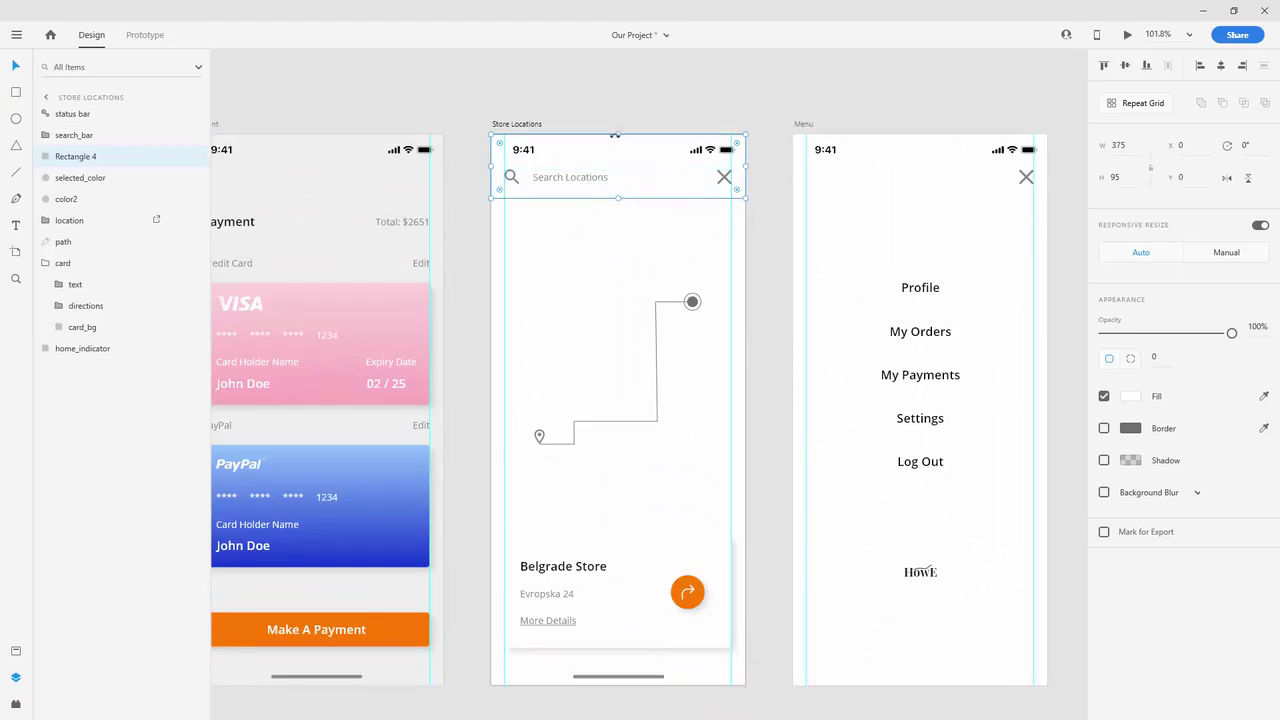
double_click(84, 158)
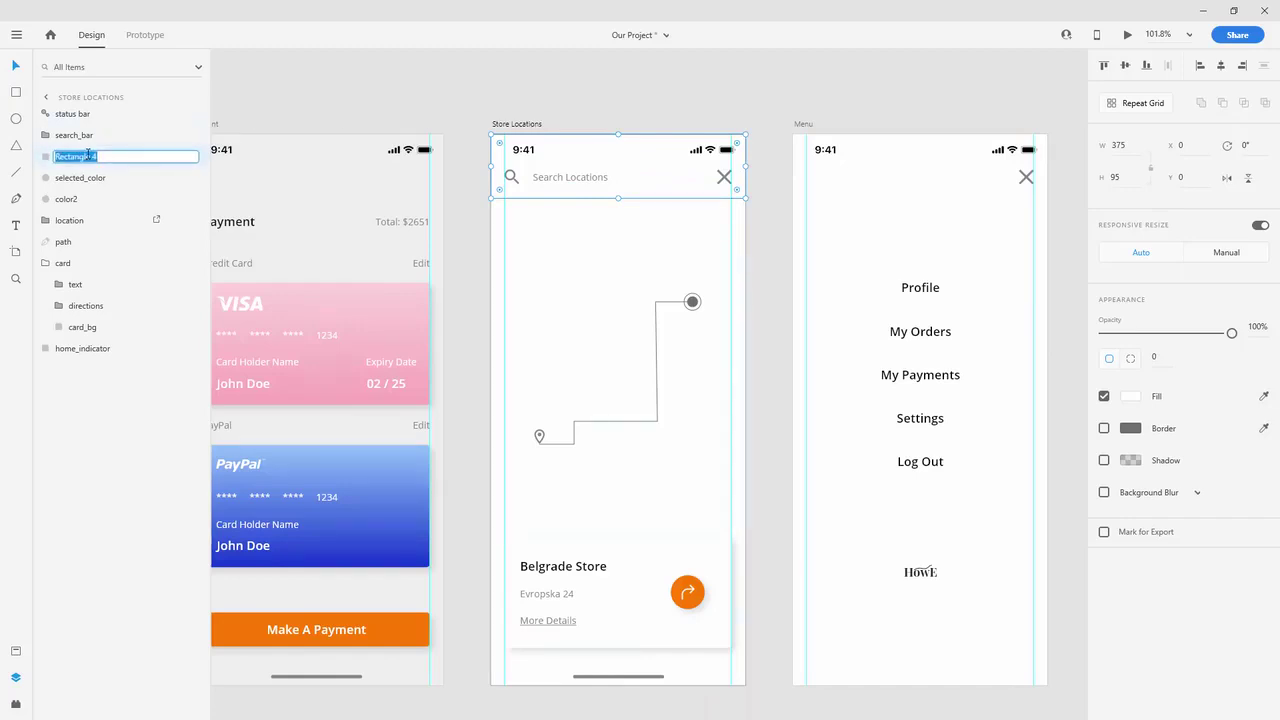
type("bg")
key("Return")
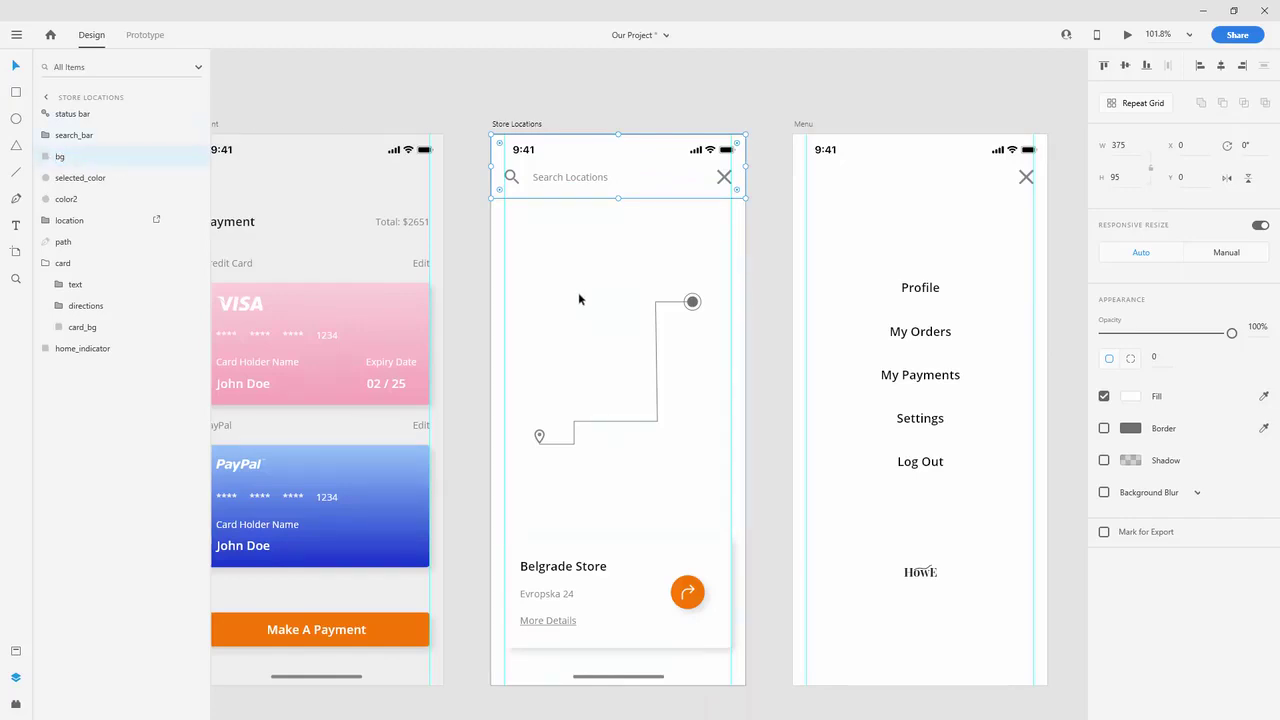
key("Escape")
Step: Switch to File Explorer, place the map image on the Store Locations artboard and enlarge it to about 1545.5 × 805
scroll(578, 299, "down", 3)
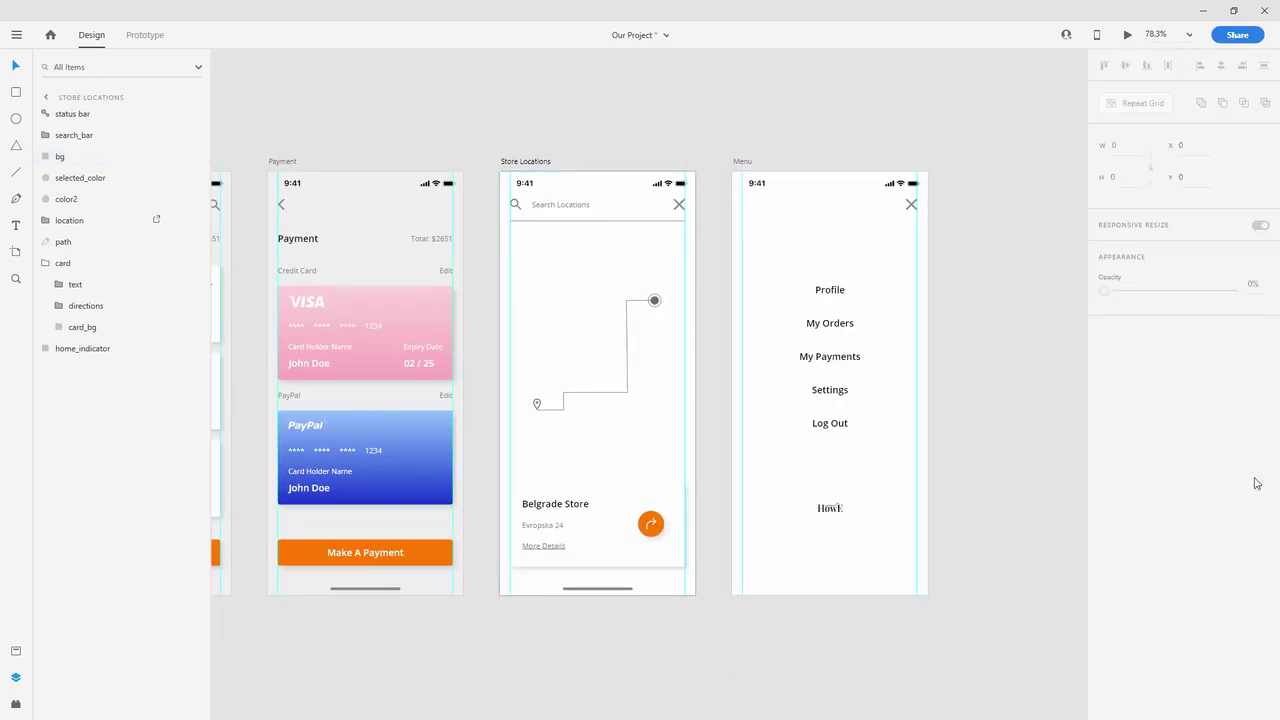
key("alt+Tab")
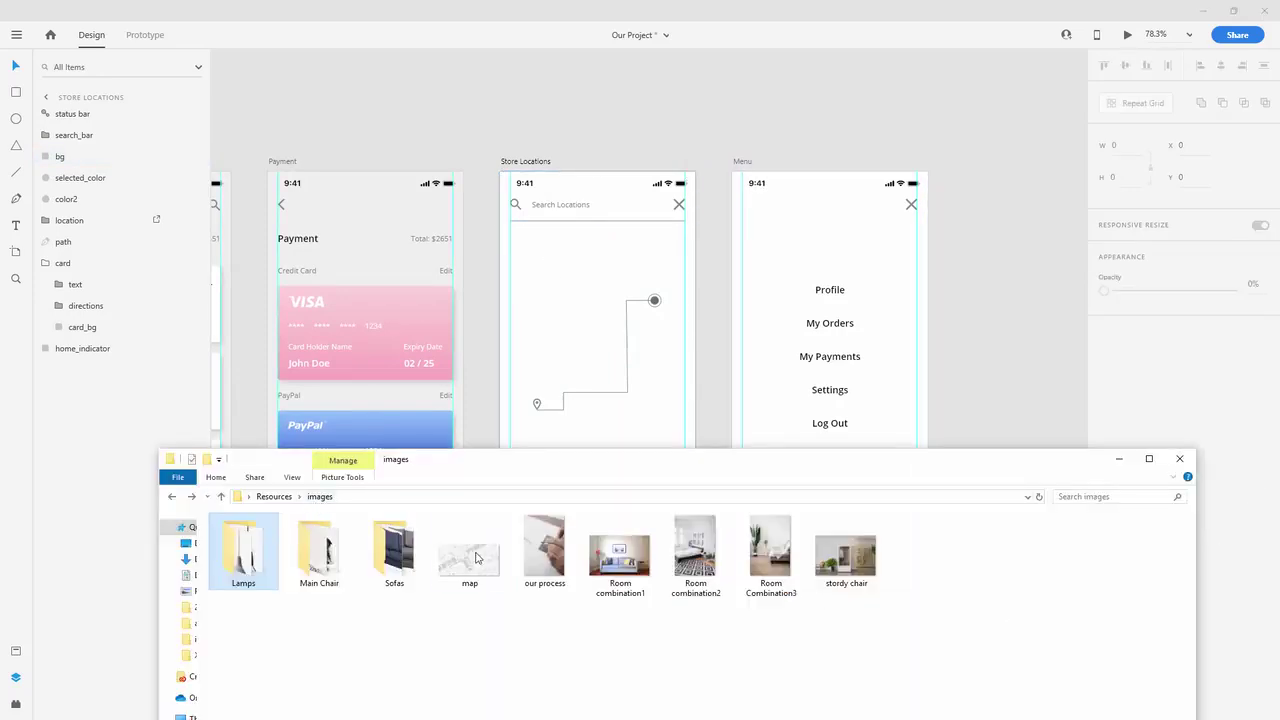
left_click_drag(478, 560, 574, 329)
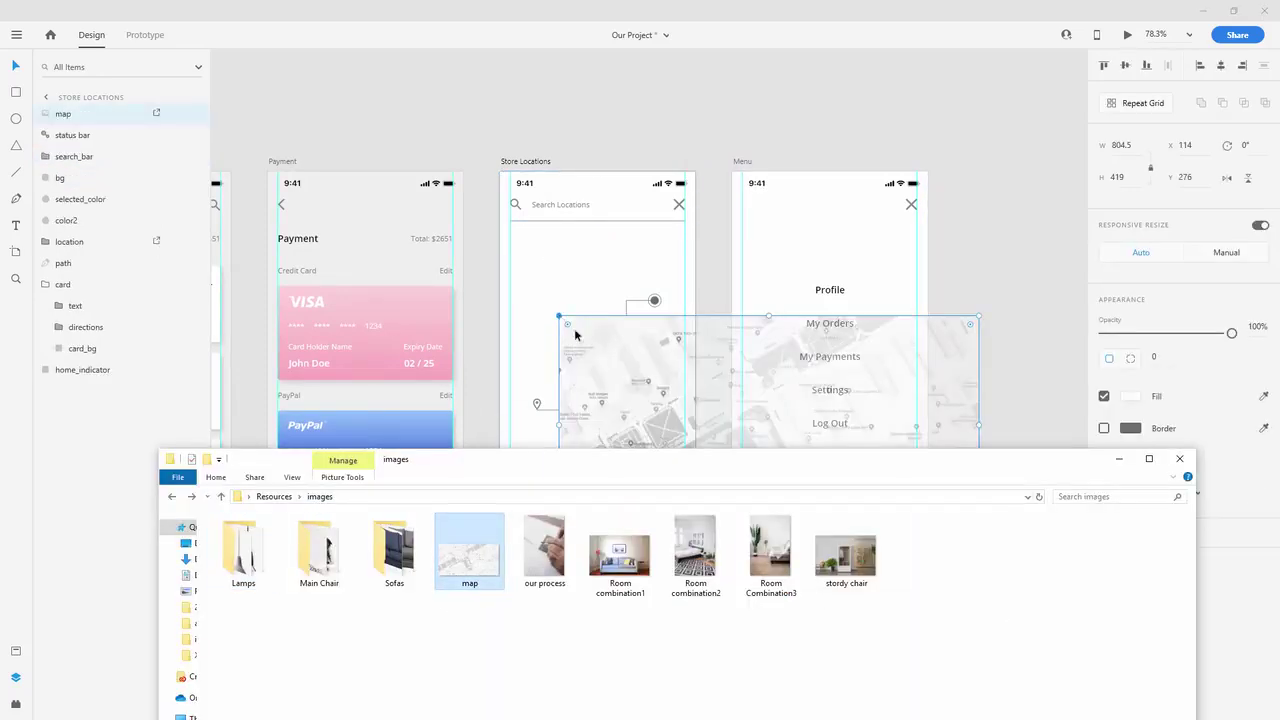
left_click_drag(509, 238, 389, 114)
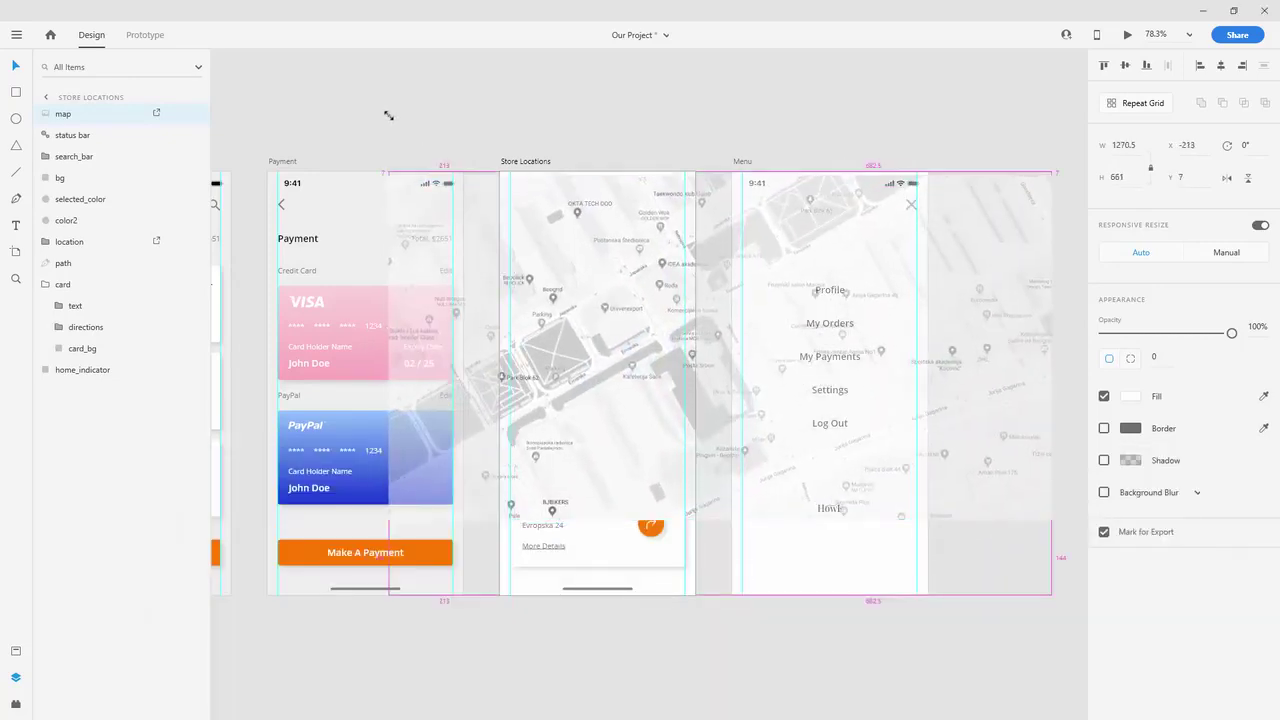
scroll(603, 471, "down", 3)
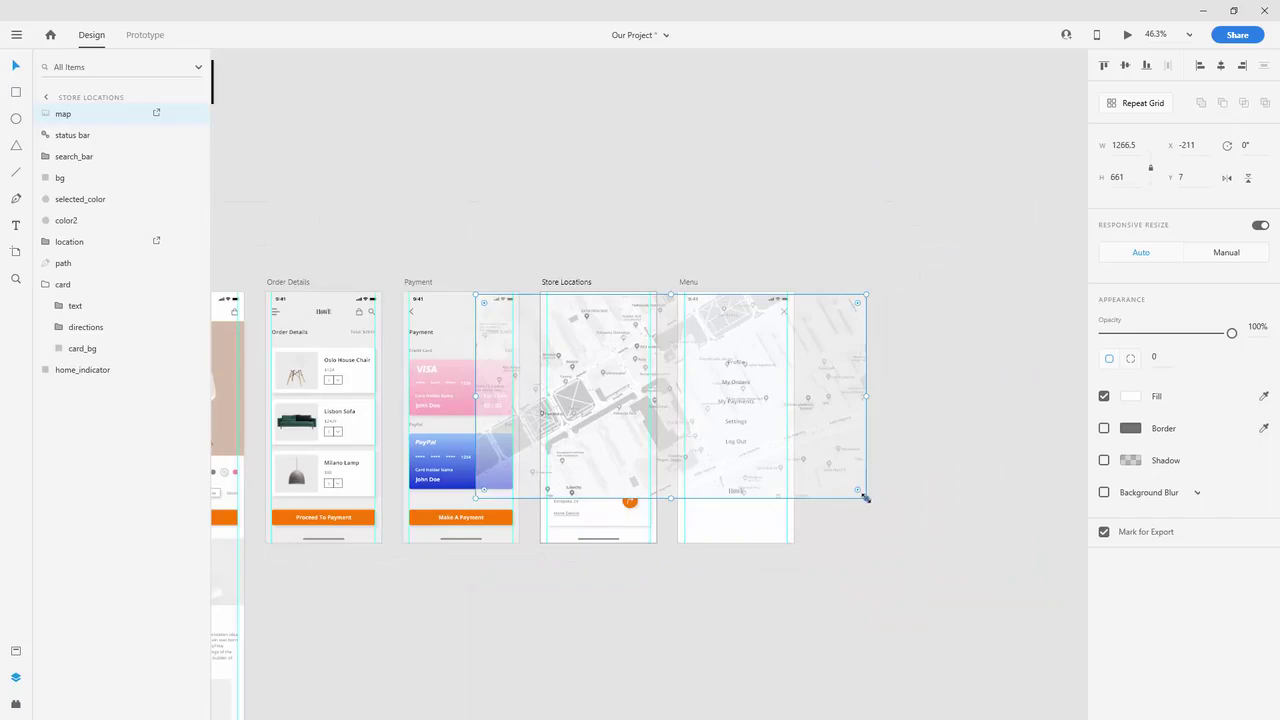
left_click_drag(865, 497, 949, 571)
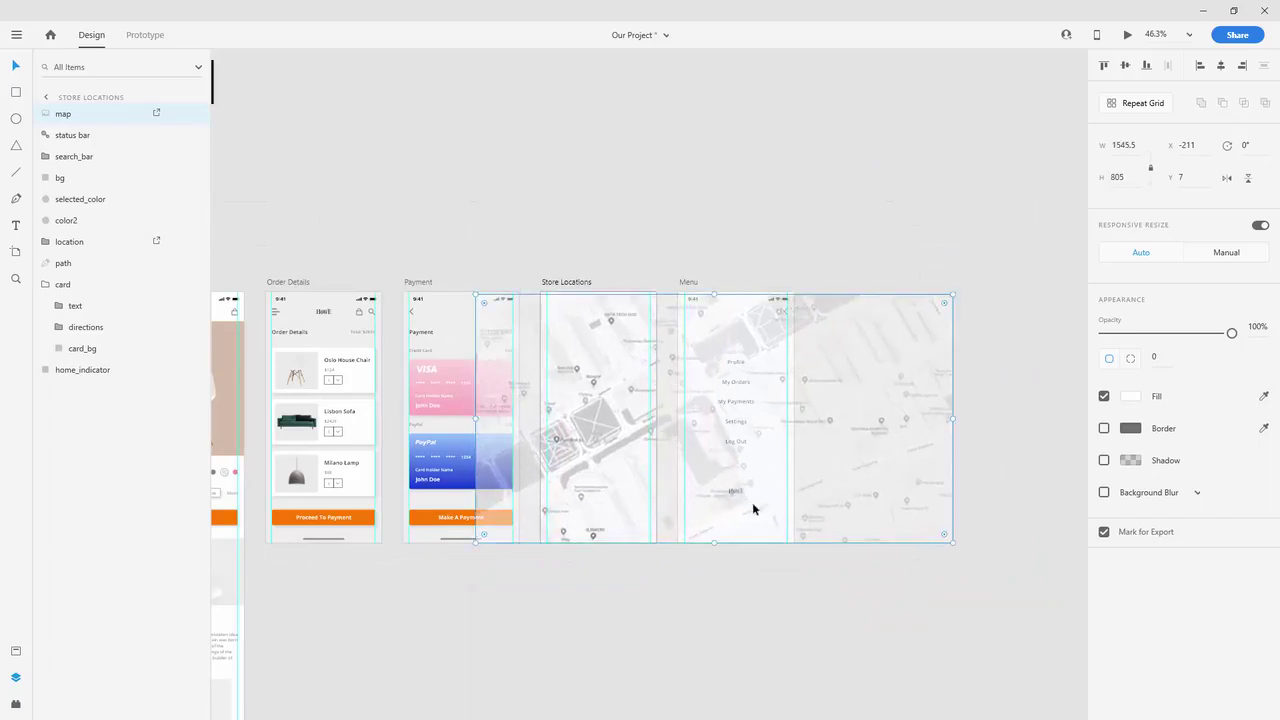
Step: Shift the map horizontally to about X -722 and enlarge it to 1559.5 × 812, aligned with the artboard's top edge
scroll(623, 445, "up", 6)
left_click_drag(677, 426, 321, 417)
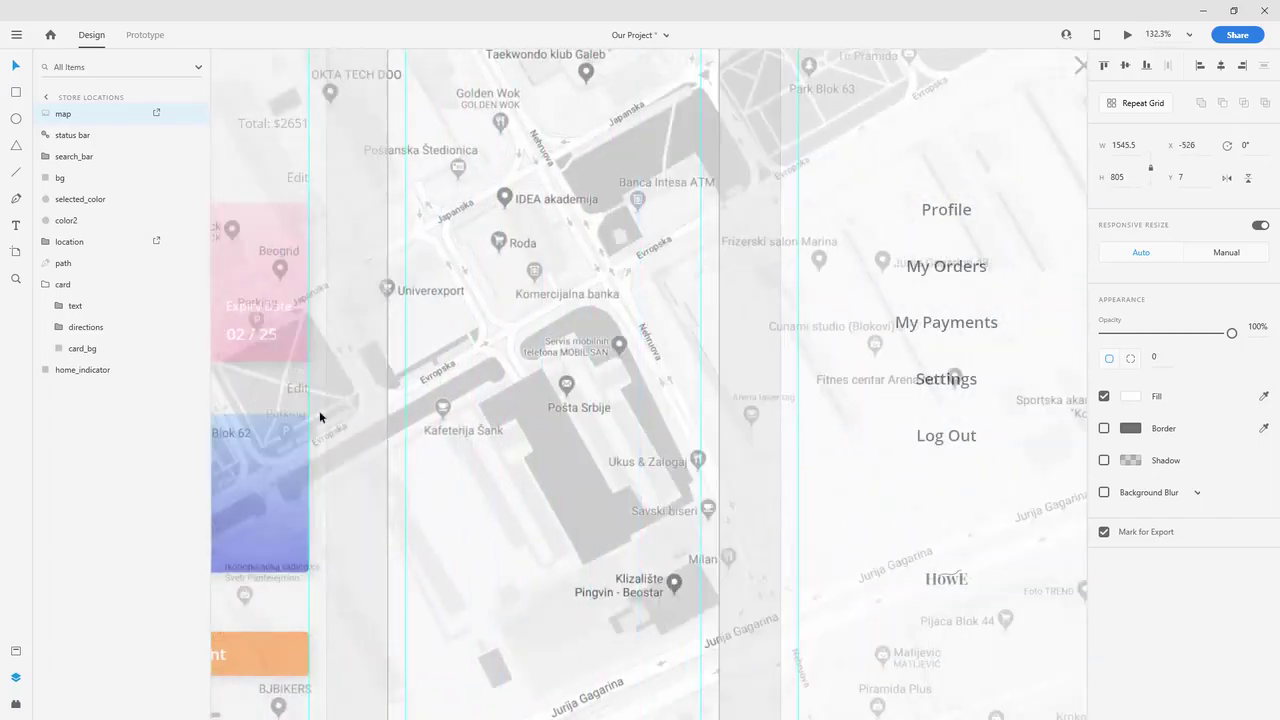
left_click_drag(796, 329, 429, 320)
mouse_move(703, 323)
left_mouse_down()
mouse_move(514, 313)
mouse_move(517, 329)
mouse_move(802, 327)
left_mouse_up()
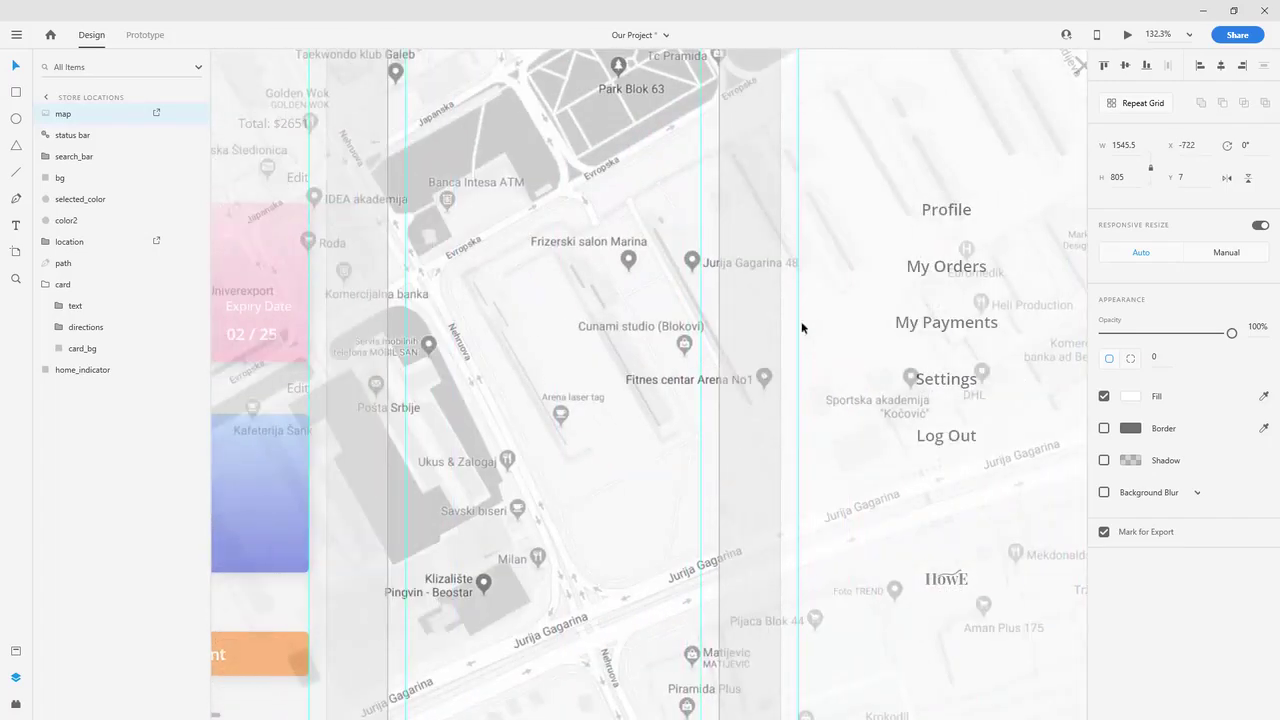
scroll(590, 356, "down", 3)
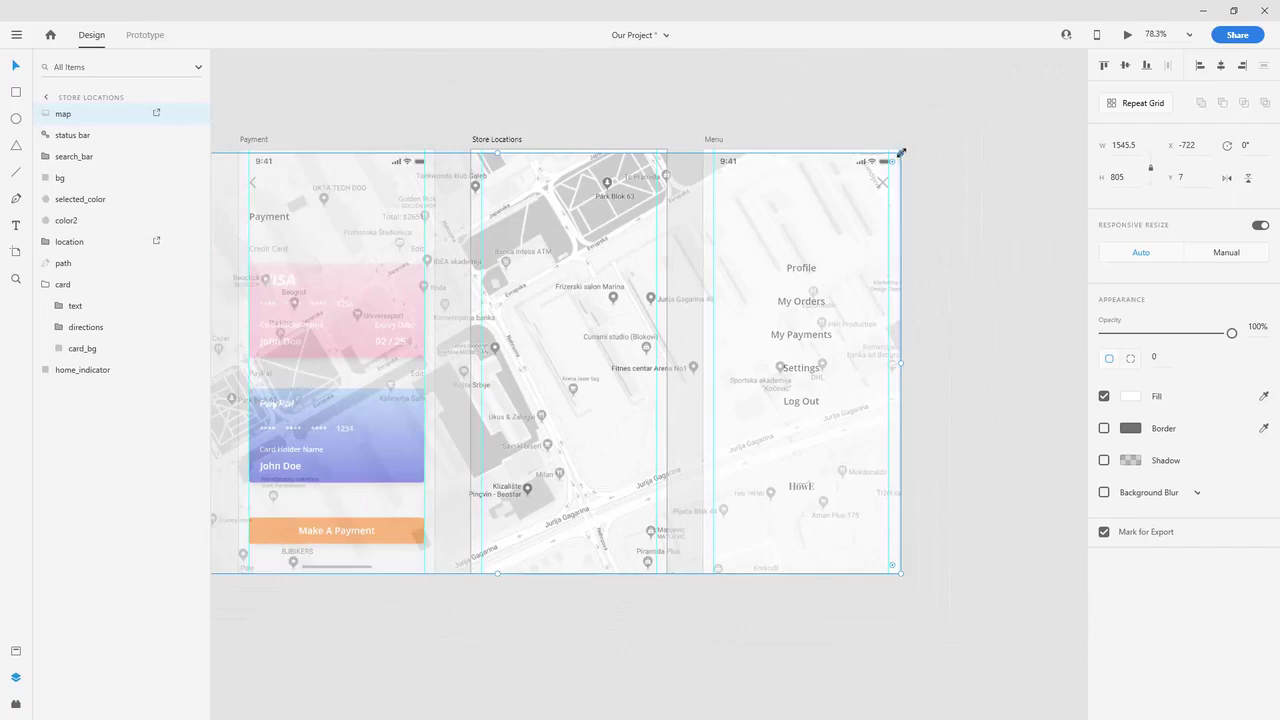
left_click_drag(901, 153, 906, 155)
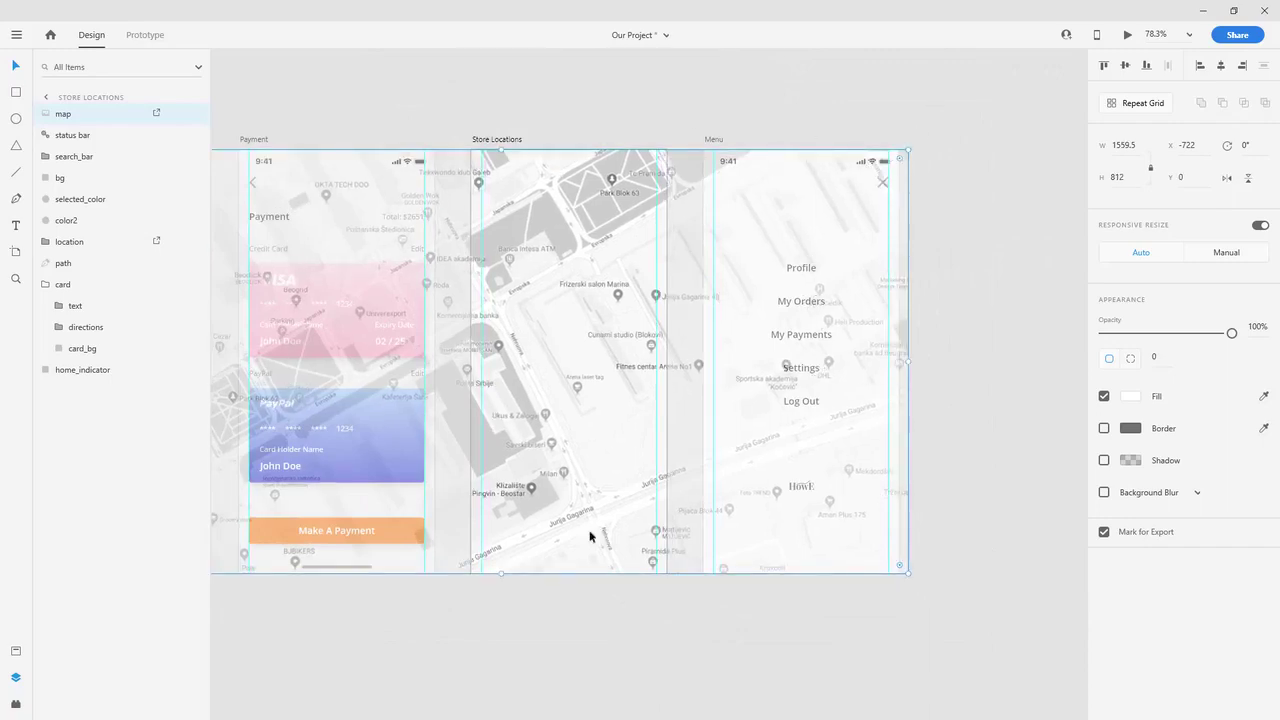
Step: Send the map layer to the back, below home_indicator, and collapse the card group
left_click_drag(94, 117, 94, 388)
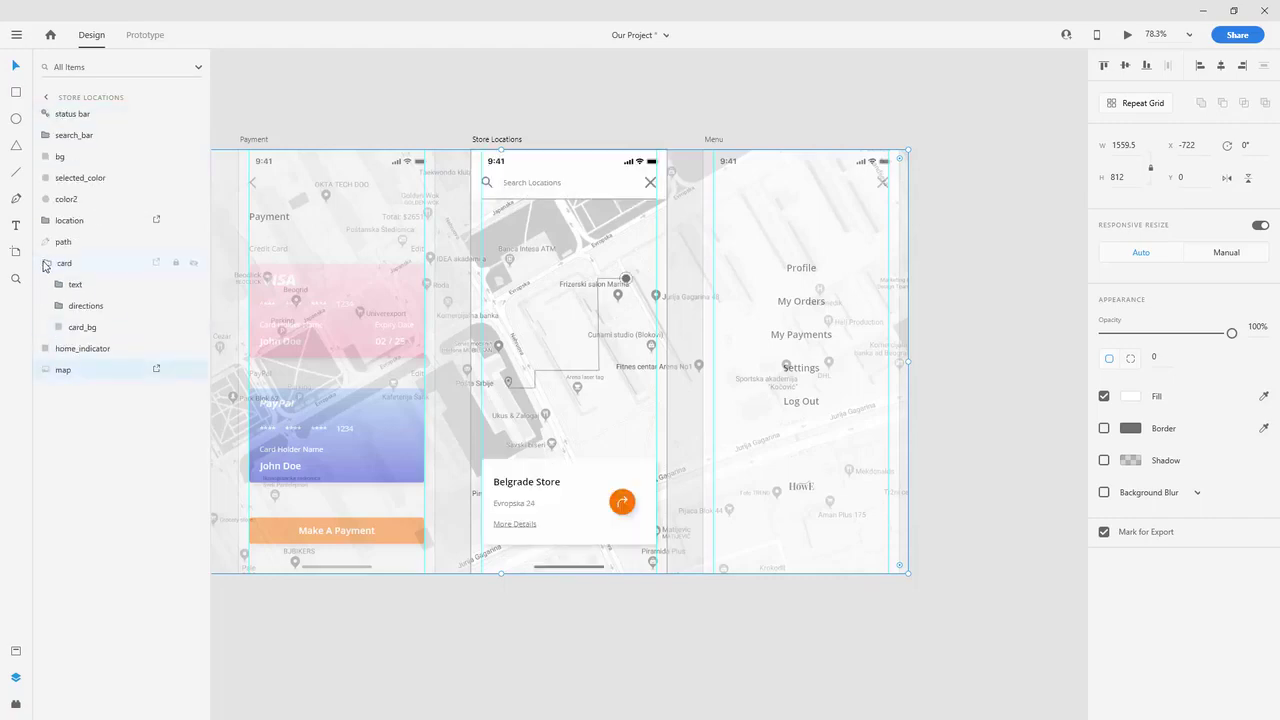
left_click(45, 264)
left_click(82, 307)
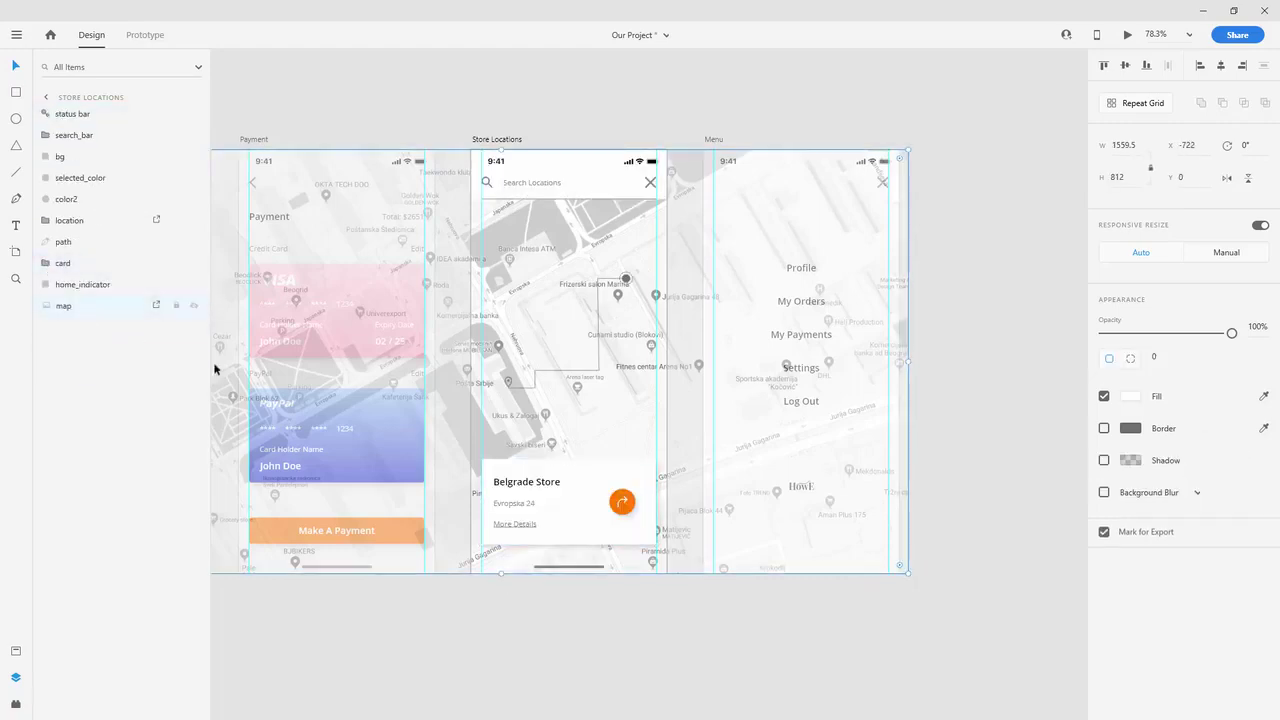
Step: Set the width of the line layer in the Store Locations search_bar group to 375
left_click(610, 104)
scroll(565, 163, "up", 3)
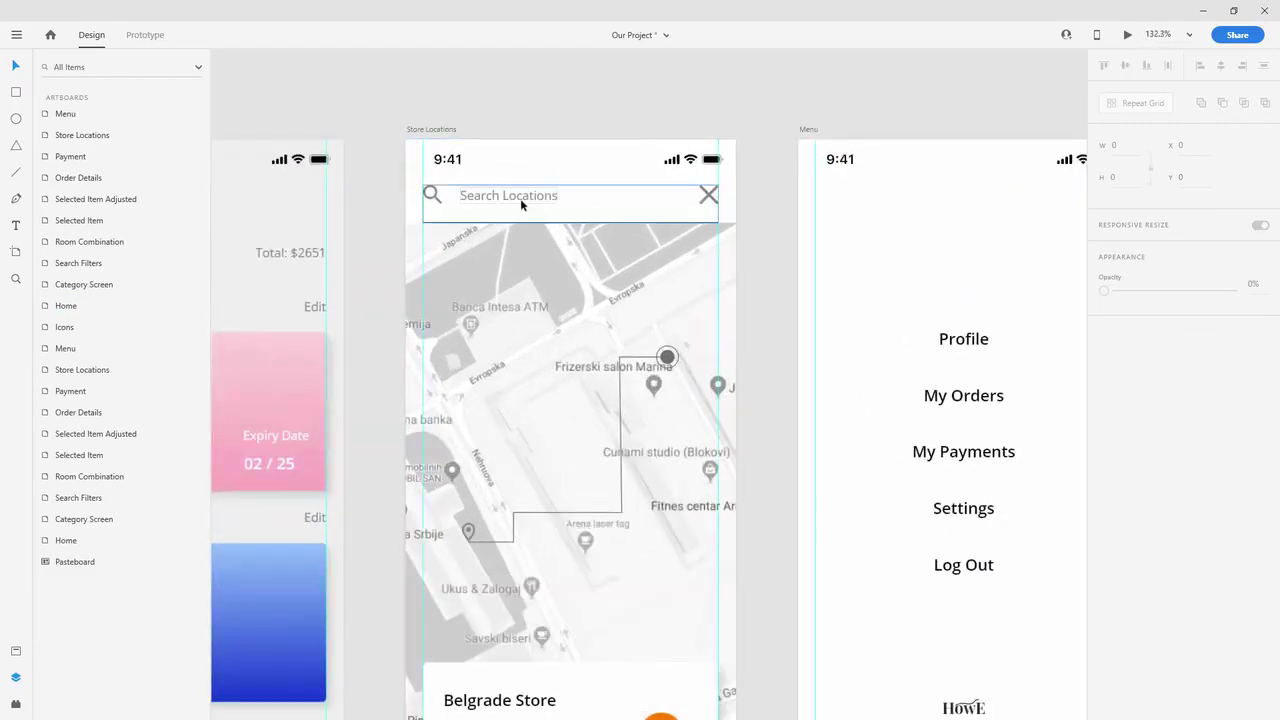
scroll(520, 198, "up", 3)
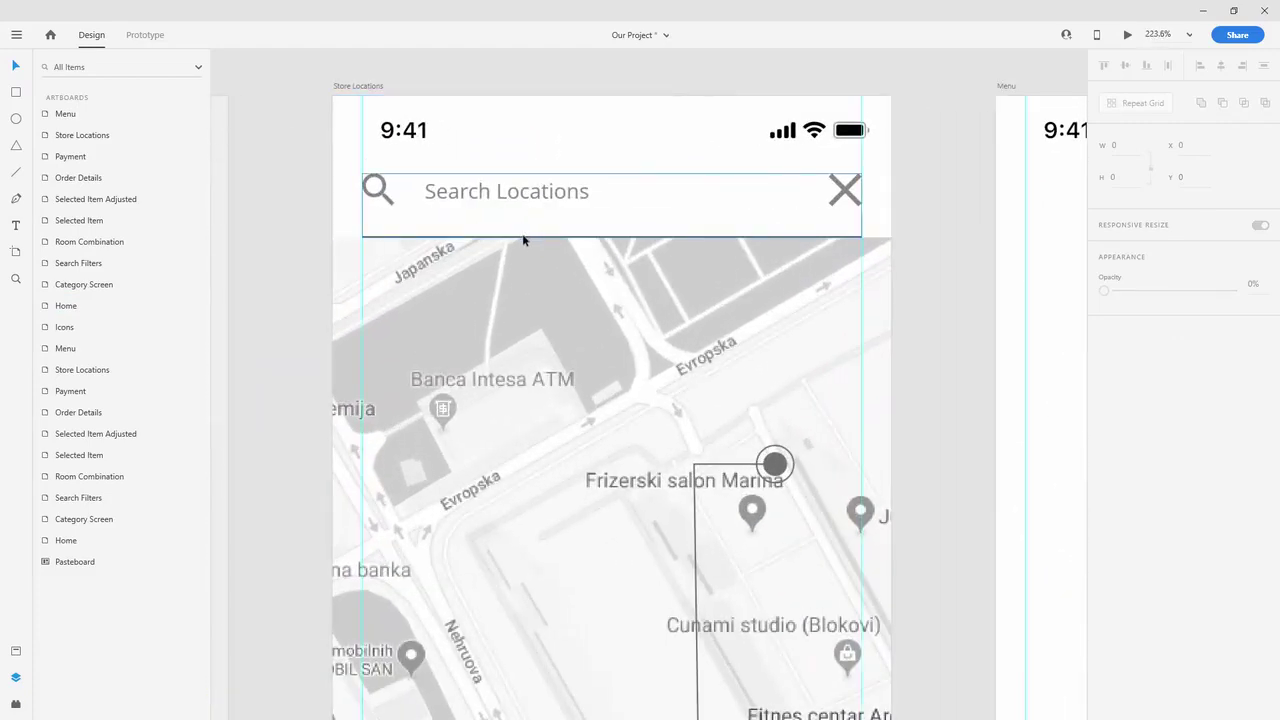
left_click(355, 89)
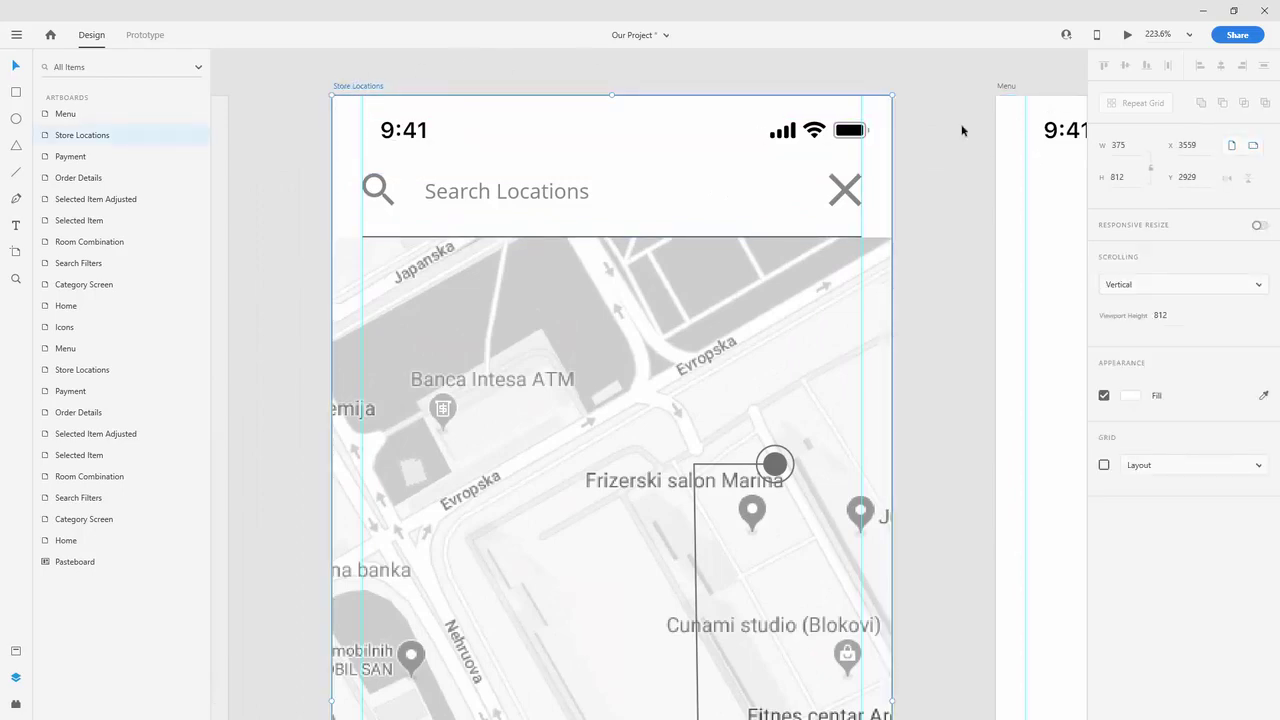
left_click(535, 198)
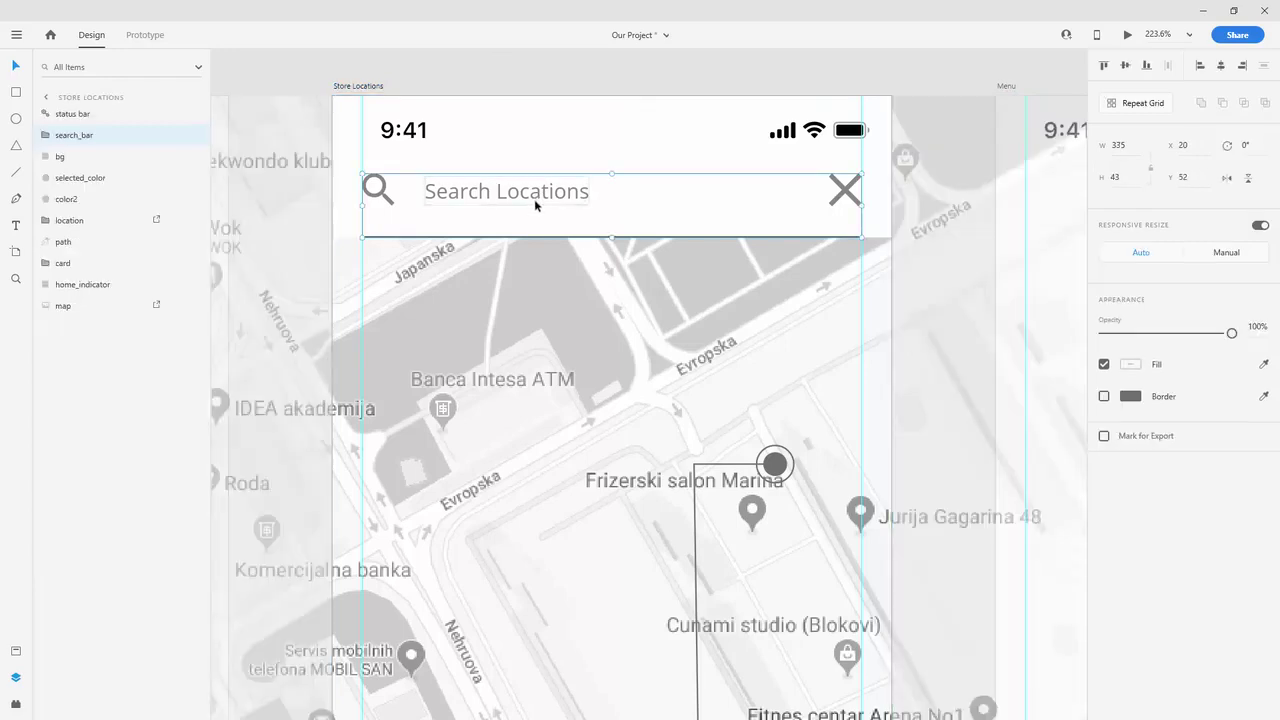
left_click(46, 135)
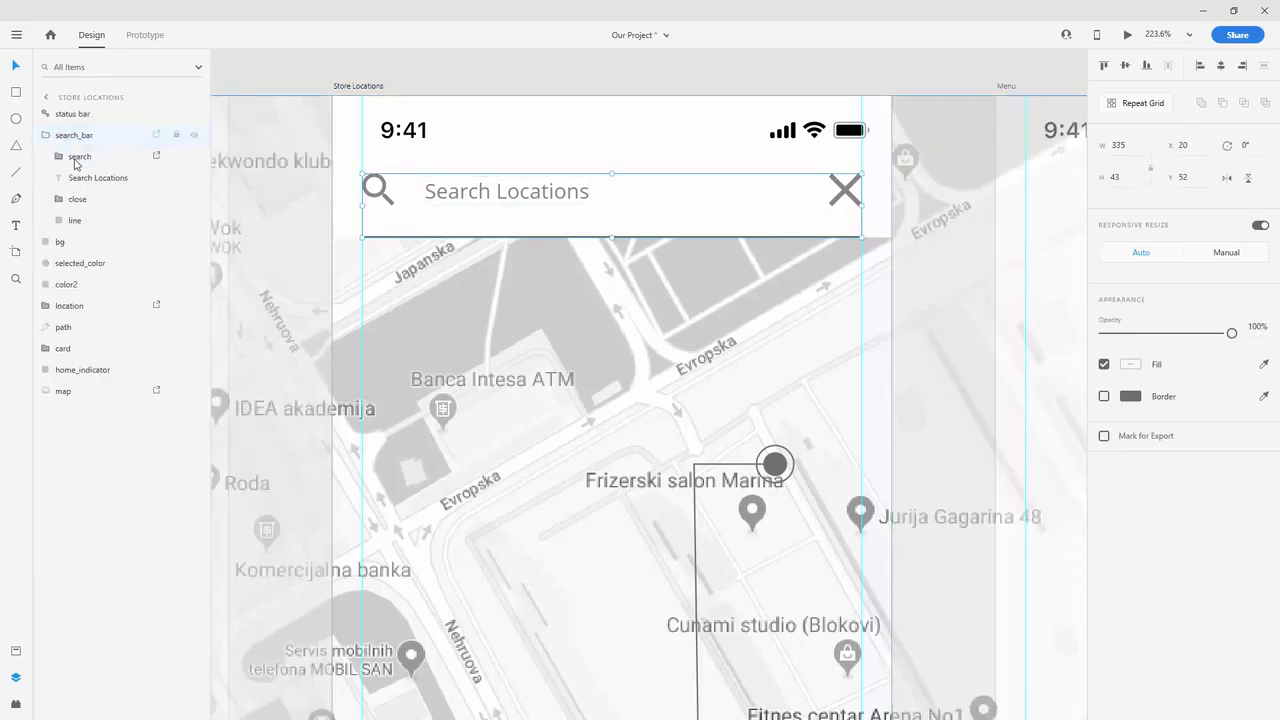
left_click(75, 220)
left_click(1118, 146)
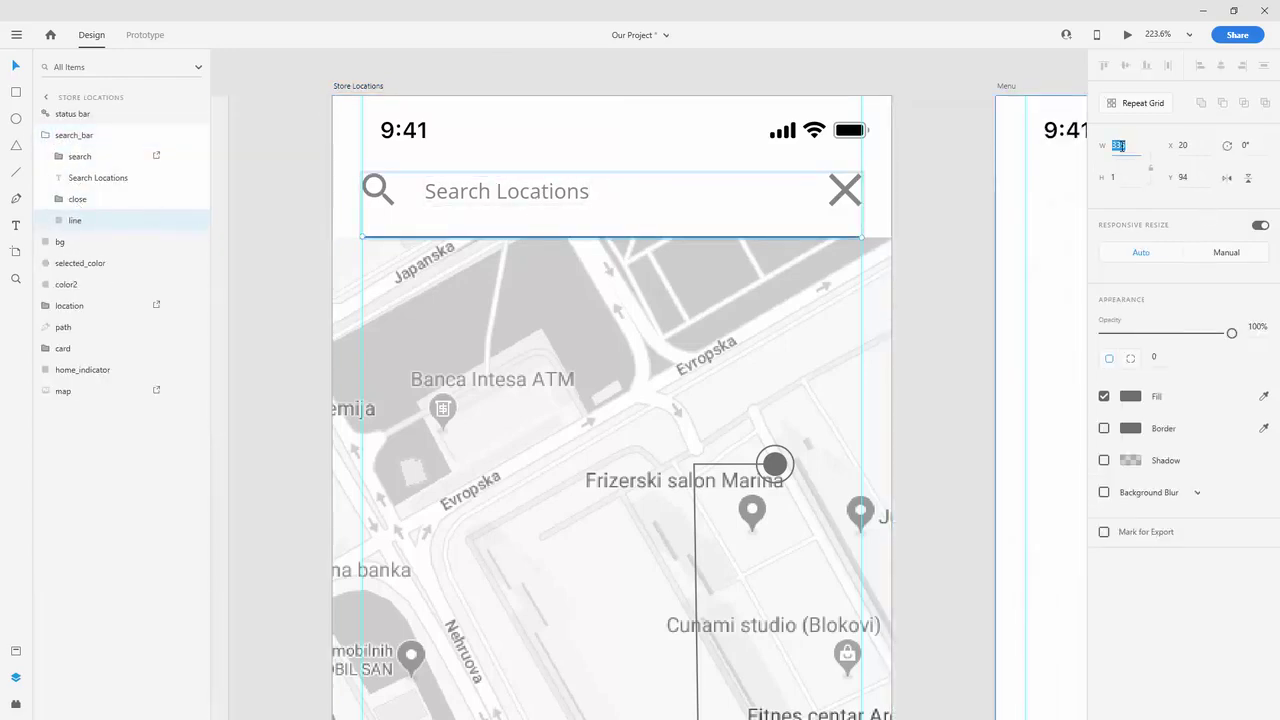
type("37")
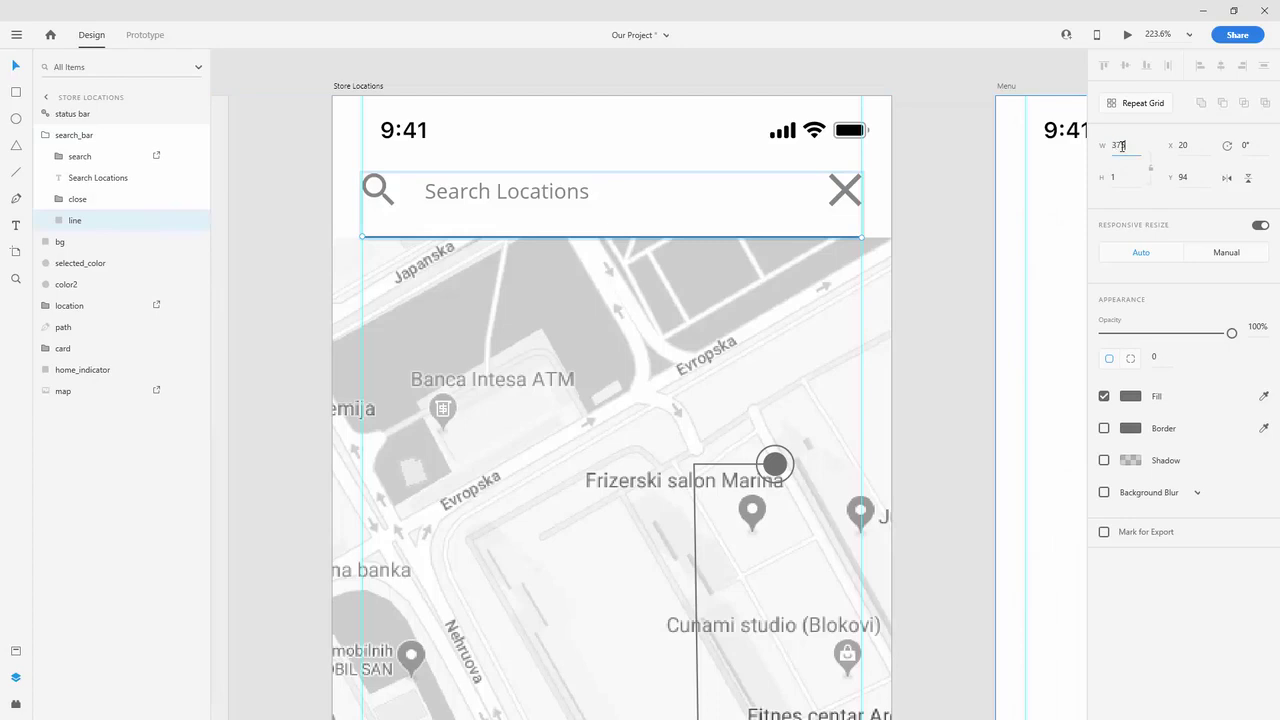
type("5")
key("Return")
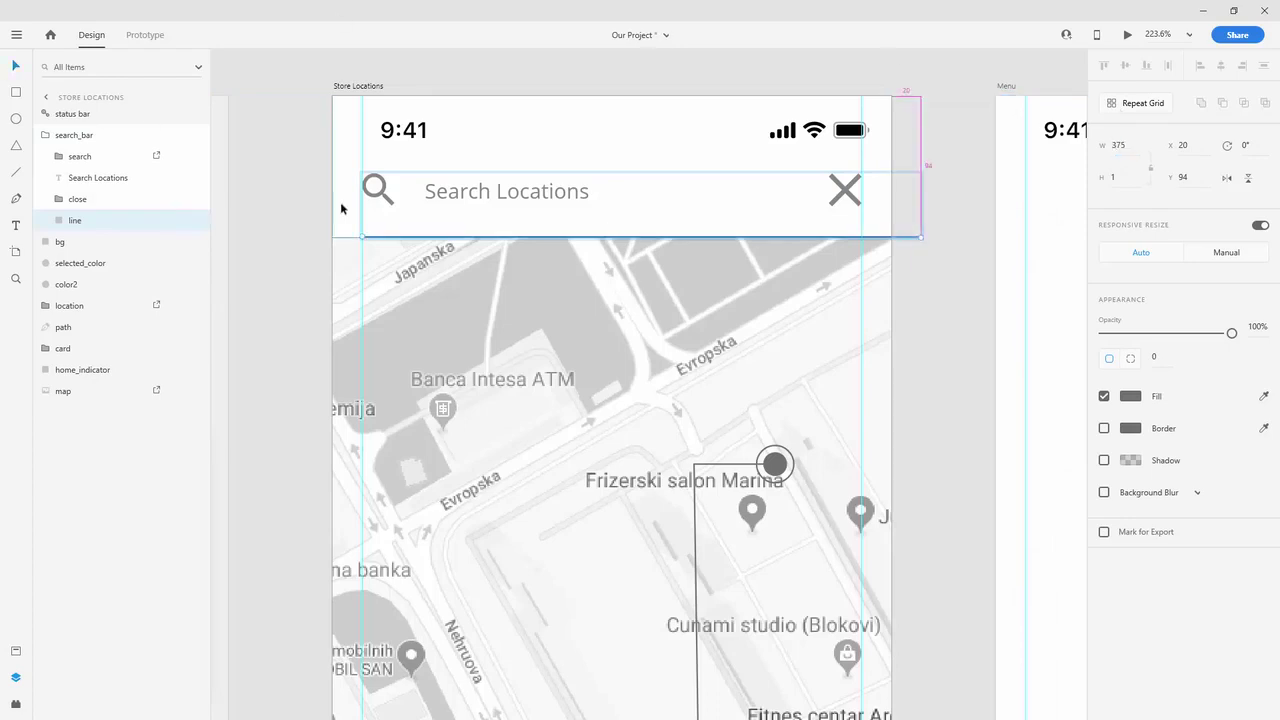
Step: Move the search bar's line horizontally to X 0, flush with the artboard's edge
scroll(300, 237, "up", 10)
left_click_drag(518, 409, 335, 418)
scroll(335, 418, "down", 10)
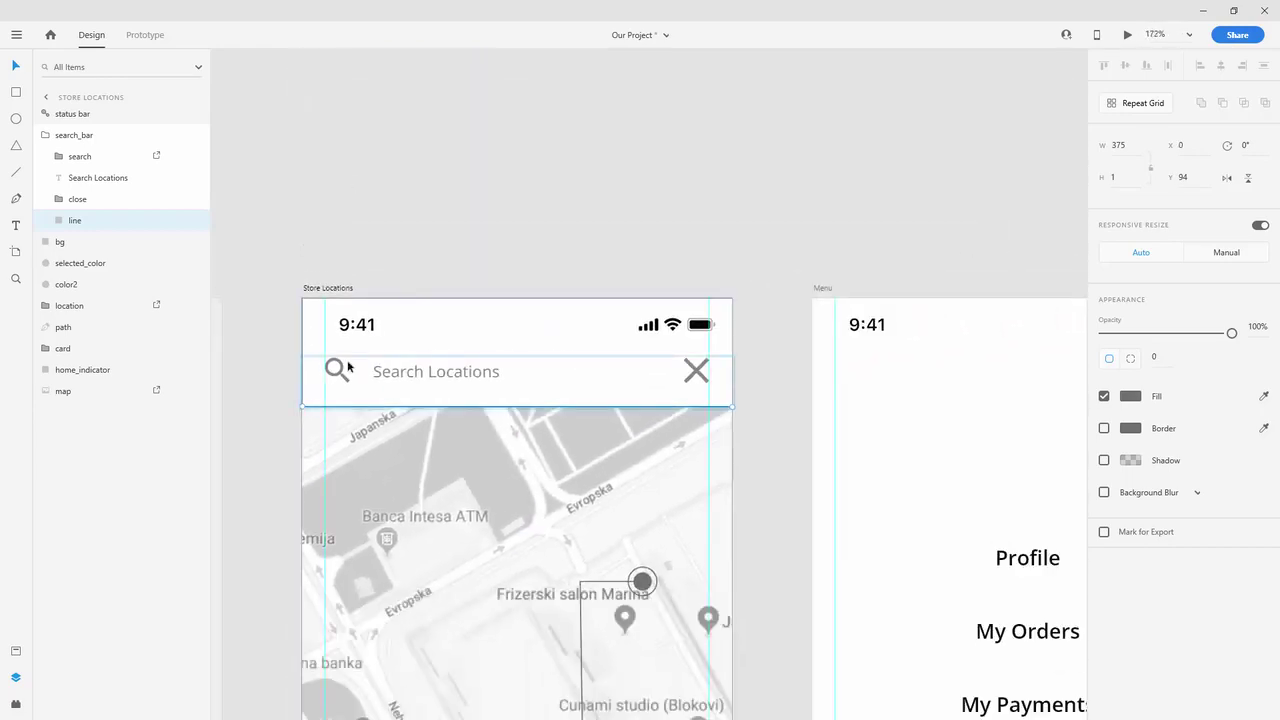
left_click(466, 226)
Step: Move the selected_color and color2 marker circles together onto the road near Japanska, at about X 183, Y 114
scroll(586, 374, "down", 4)
scroll(583, 306, "down", 1)
scroll(571, 294, "up", 4)
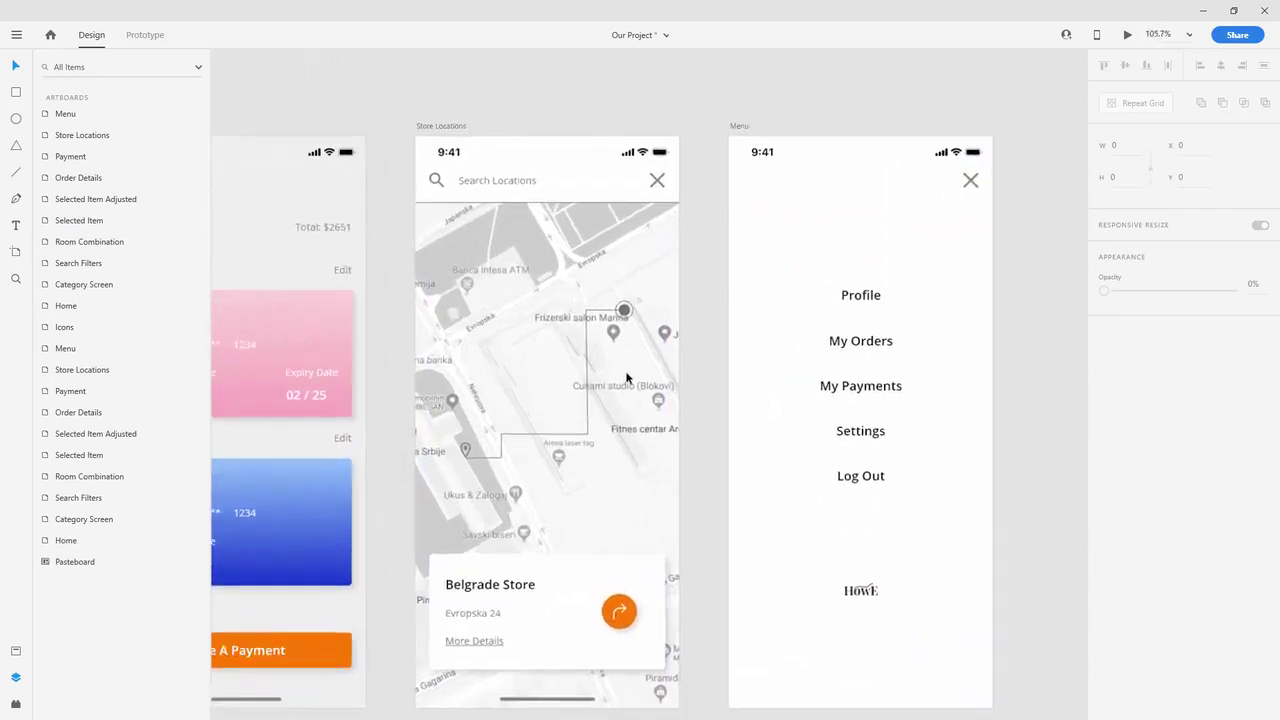
left_click(626, 272)
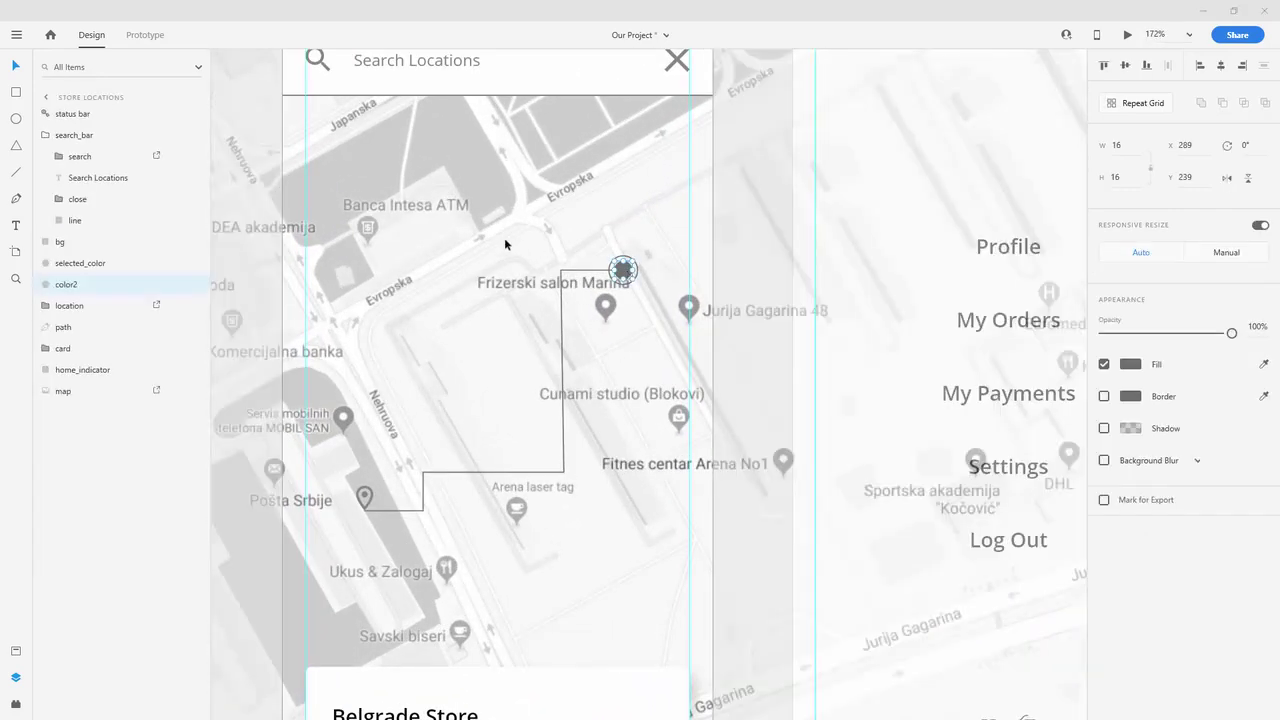
left_click(84, 267, "shift")
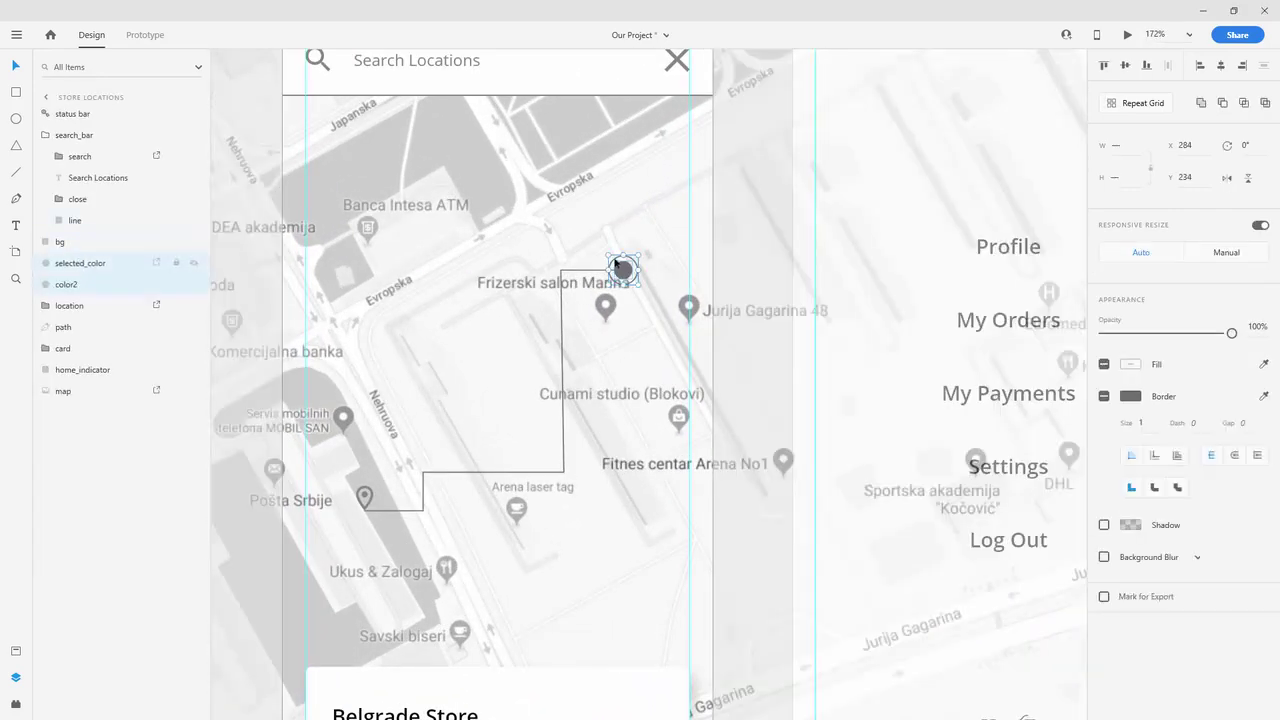
left_click_drag(622, 270, 508, 131)
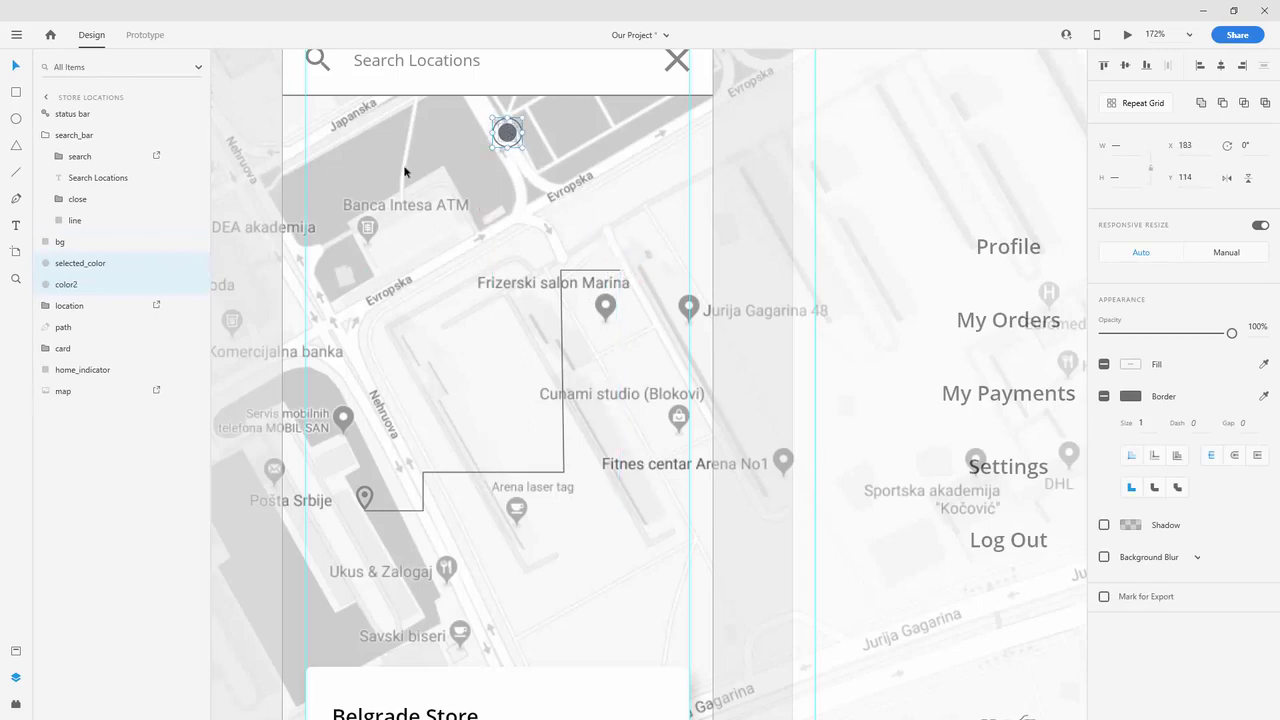
Step: Move the location pin beside Ukus & Zalogaj, at about X 168, Y 501
left_click(70, 305)
scroll(469, 310, "down", 2)
scroll(469, 310, "down", 2)
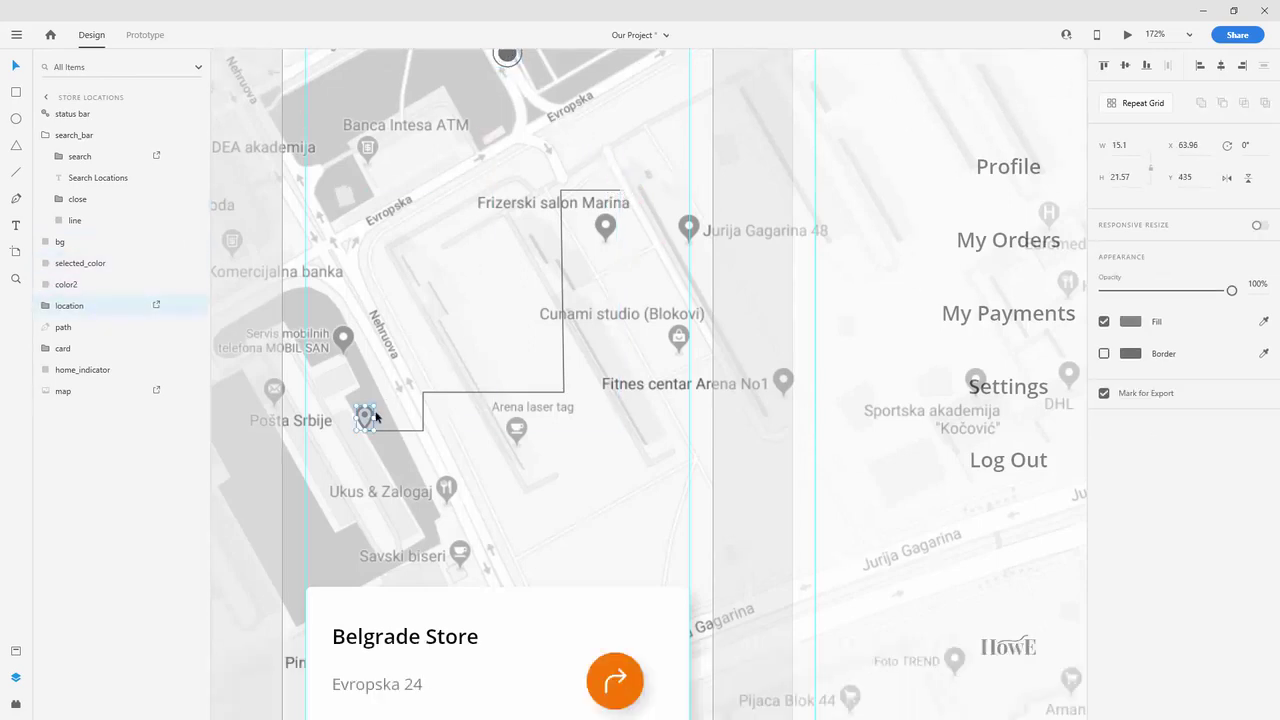
left_click_drag(376, 416, 490, 490)
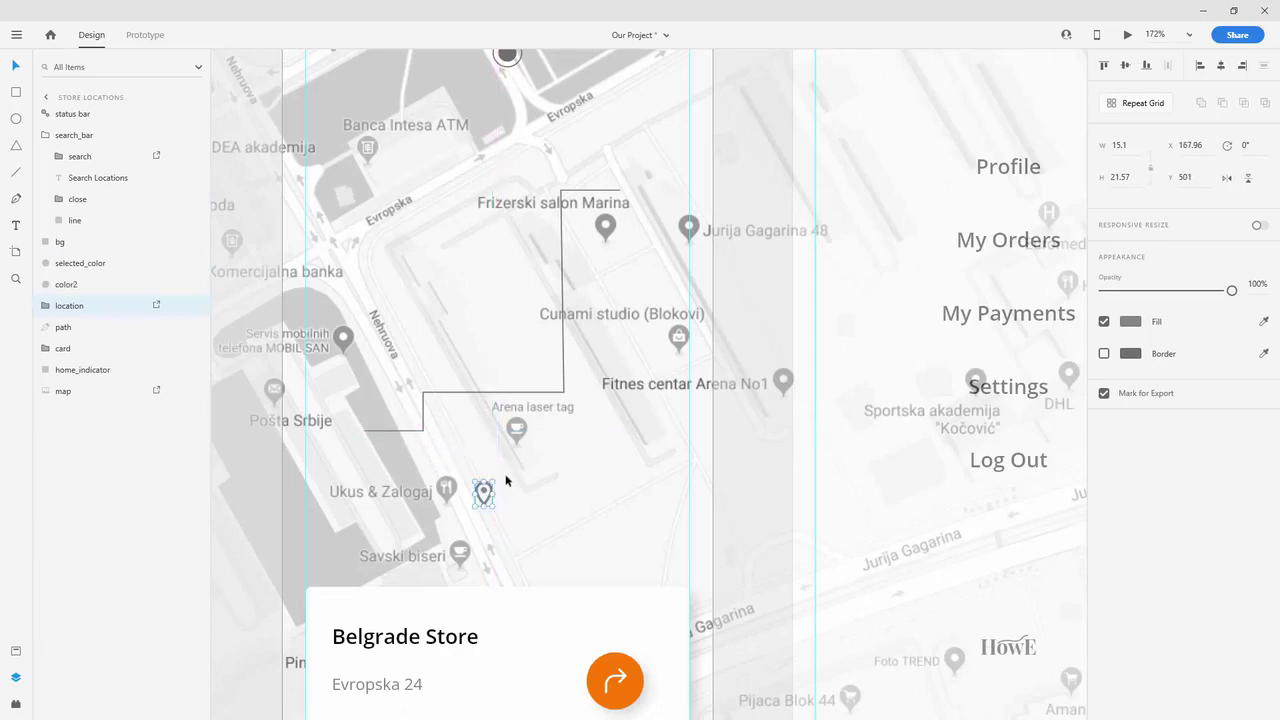
Step: Colour the route path's border with the saved orange #FC7A00
left_click(93, 328)
scroll(586, 256, "up", 3)
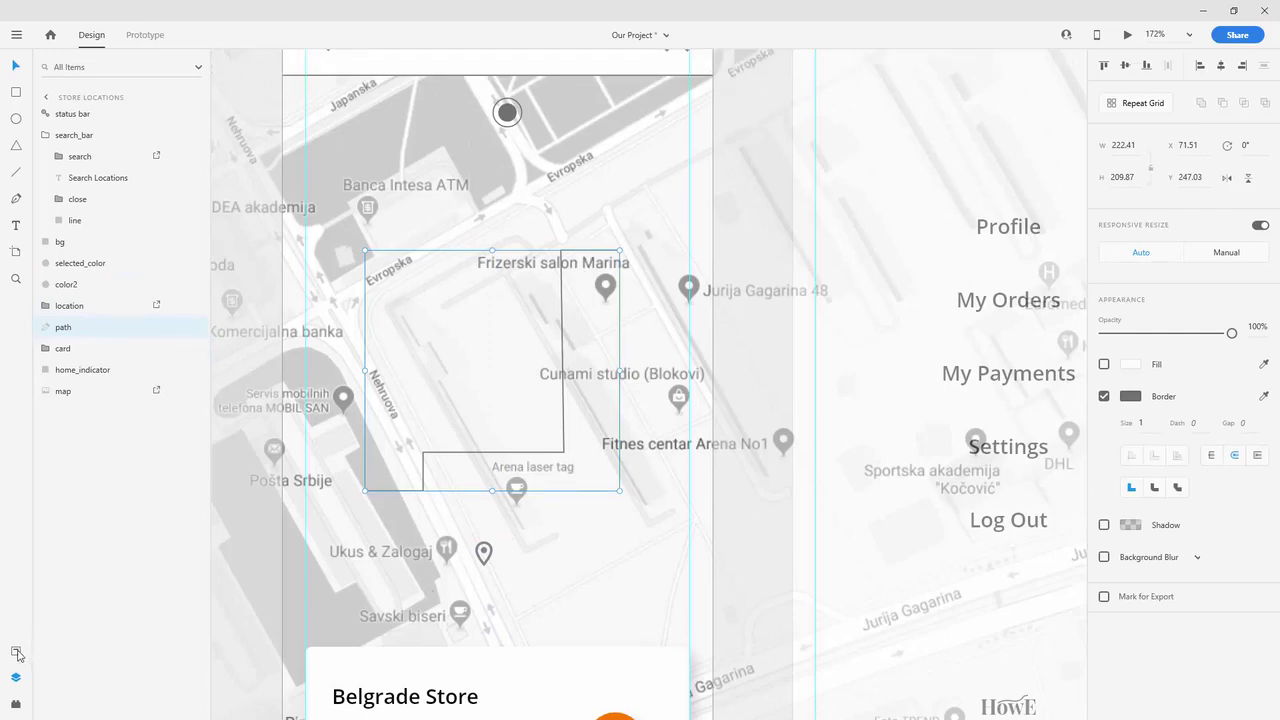
left_click(16, 652)
left_click(53, 138)
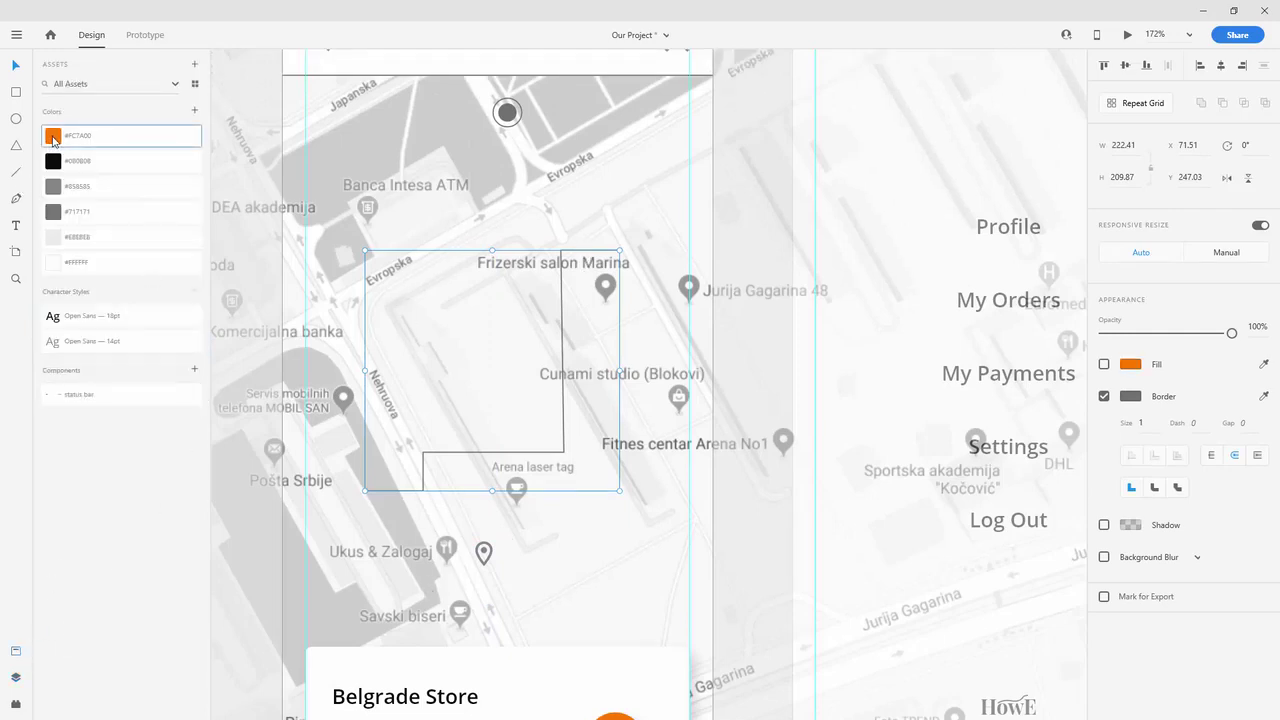
left_click(1264, 396)
left_click(44, 138)
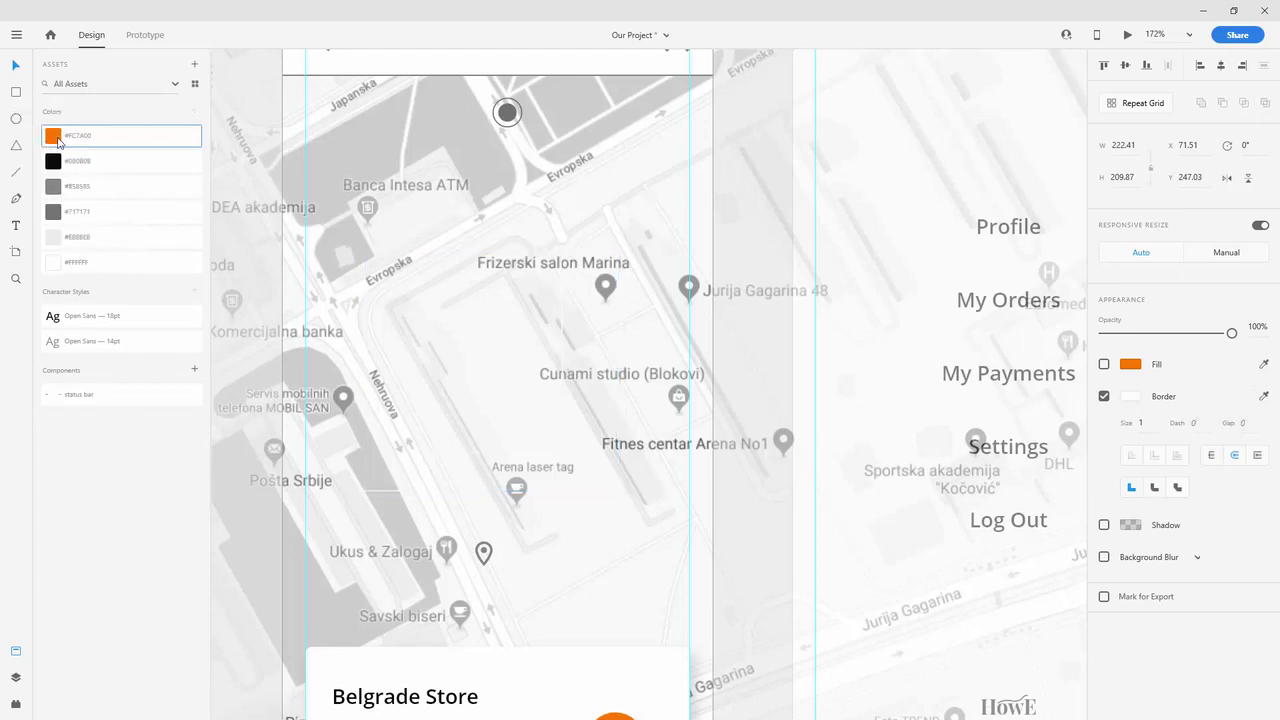
left_click(1264, 396)
left_click(60, 138)
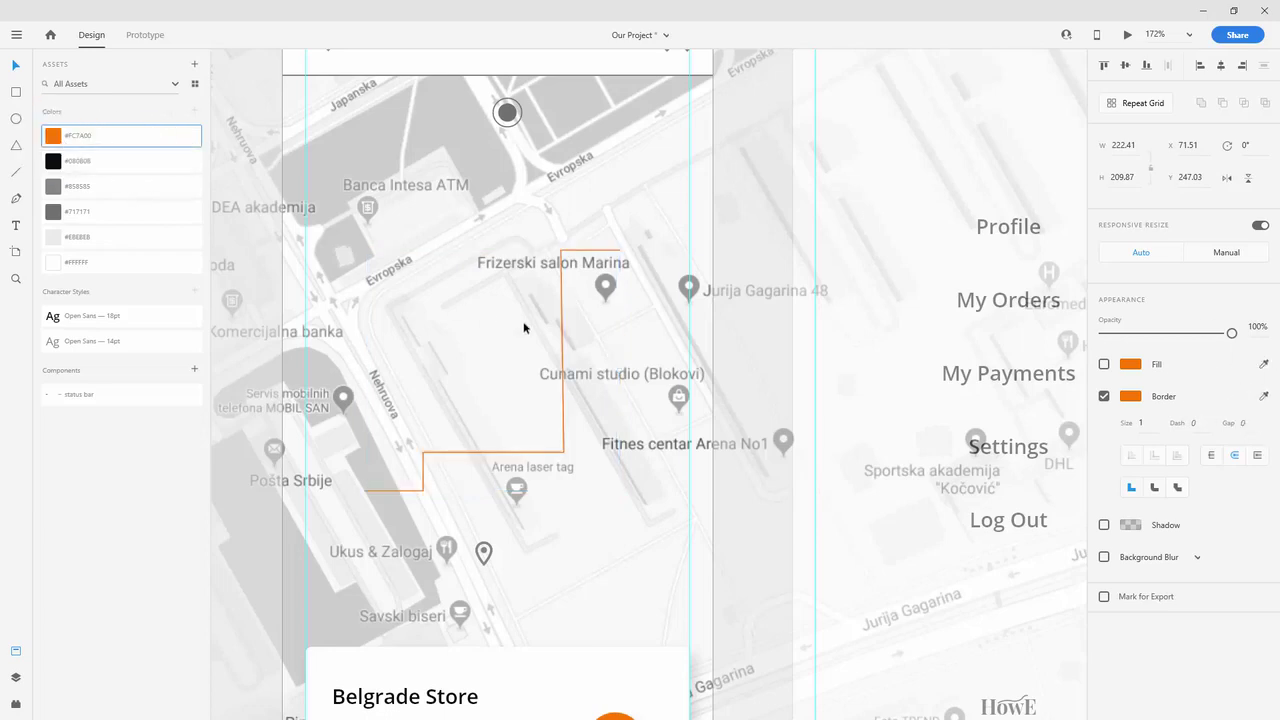
Step: Set the route path's border size to 2
left_click(565, 296)
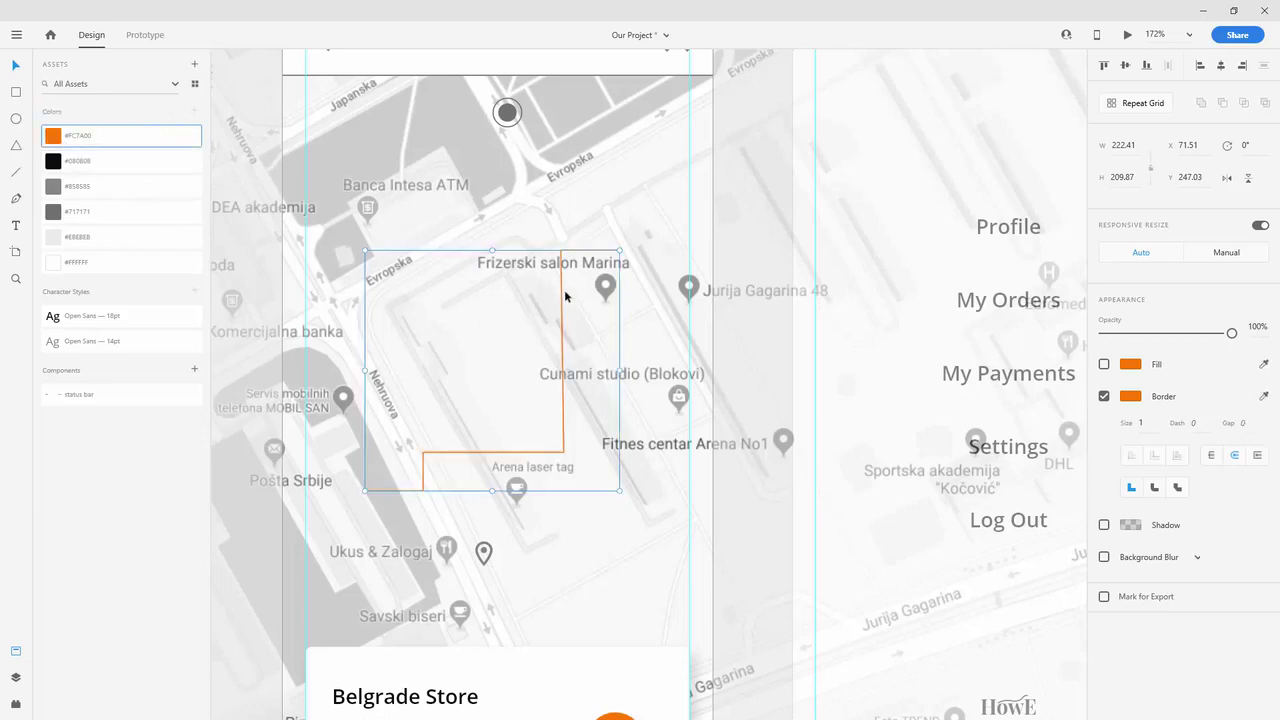
left_click(1152, 421)
type("2")
key("Return")
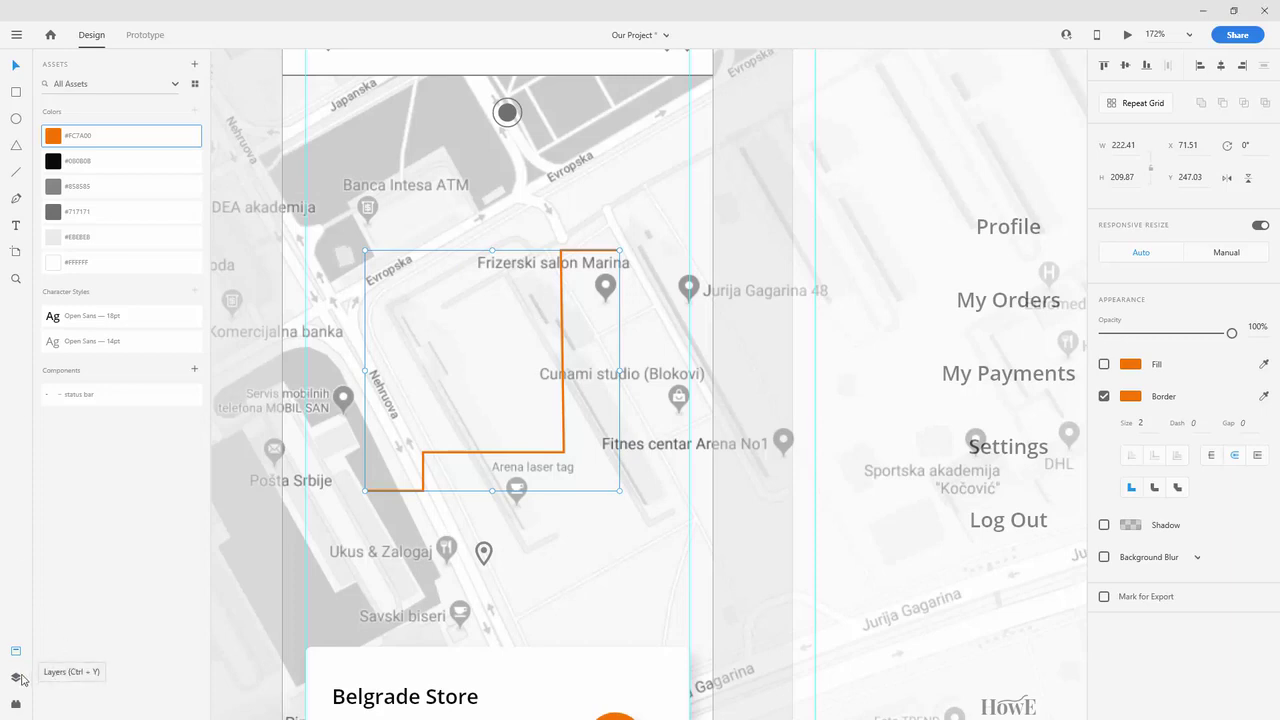
Step: Reshape the route path's upper anchors to run from the circle marker down the road and along Evropska to the Nehruova corner
left_click(15, 677)
double_click(561, 312)
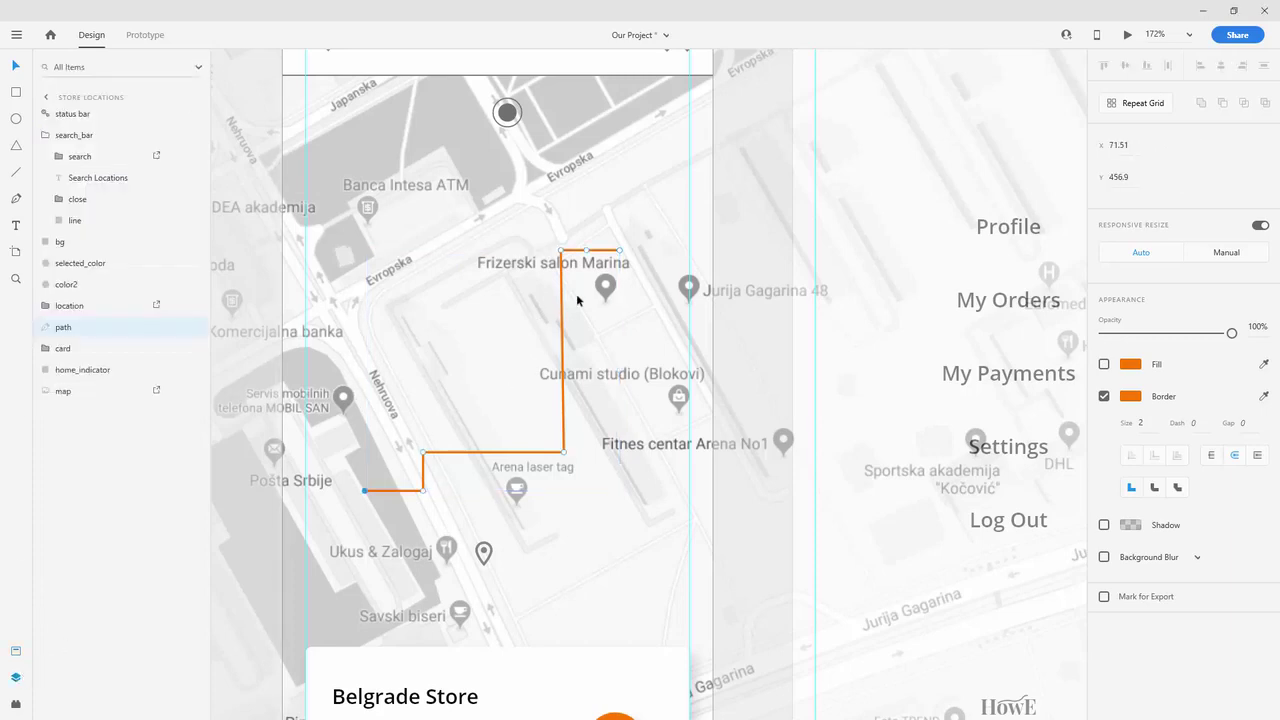
left_click_drag(622, 245, 517, 128)
left_click_drag(588, 252, 520, 157)
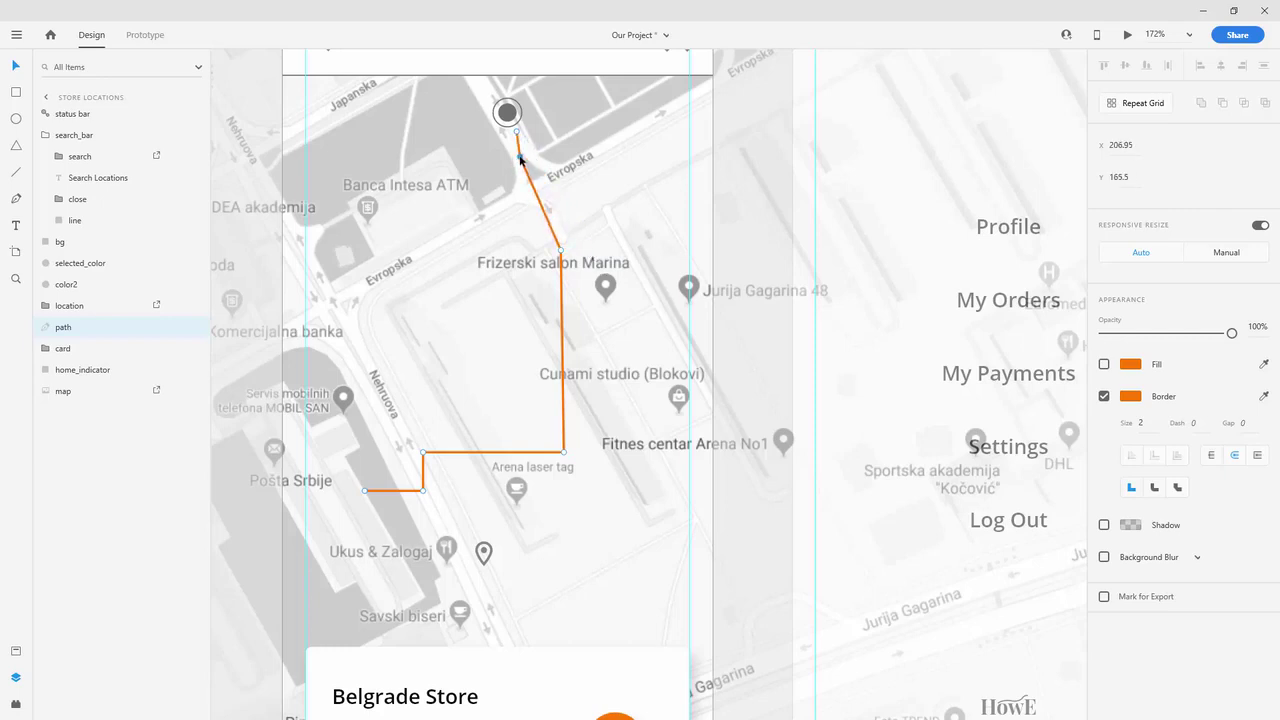
left_click_drag(561, 252, 519, 199)
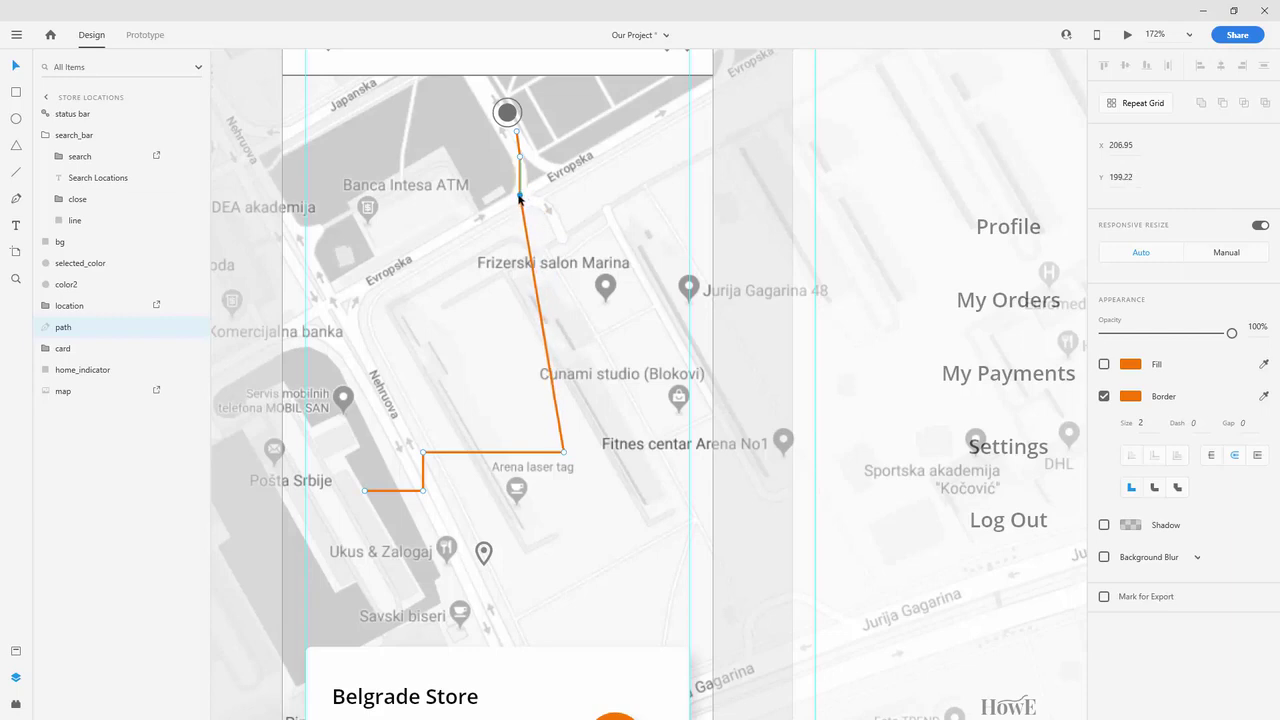
left_click_drag(562, 454, 358, 290)
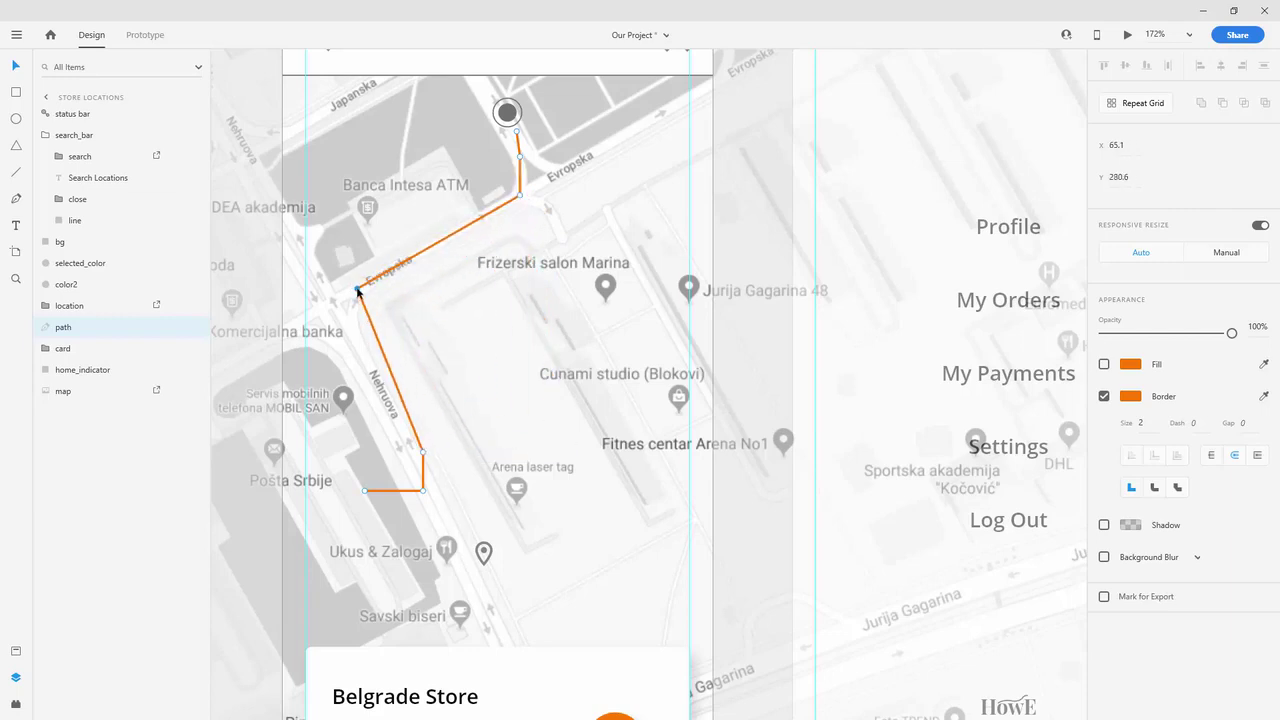
Step: Curve the route path's lower section along Nehruova and bring its end to the location pin, at about X 172, Y 523
double_click(424, 455)
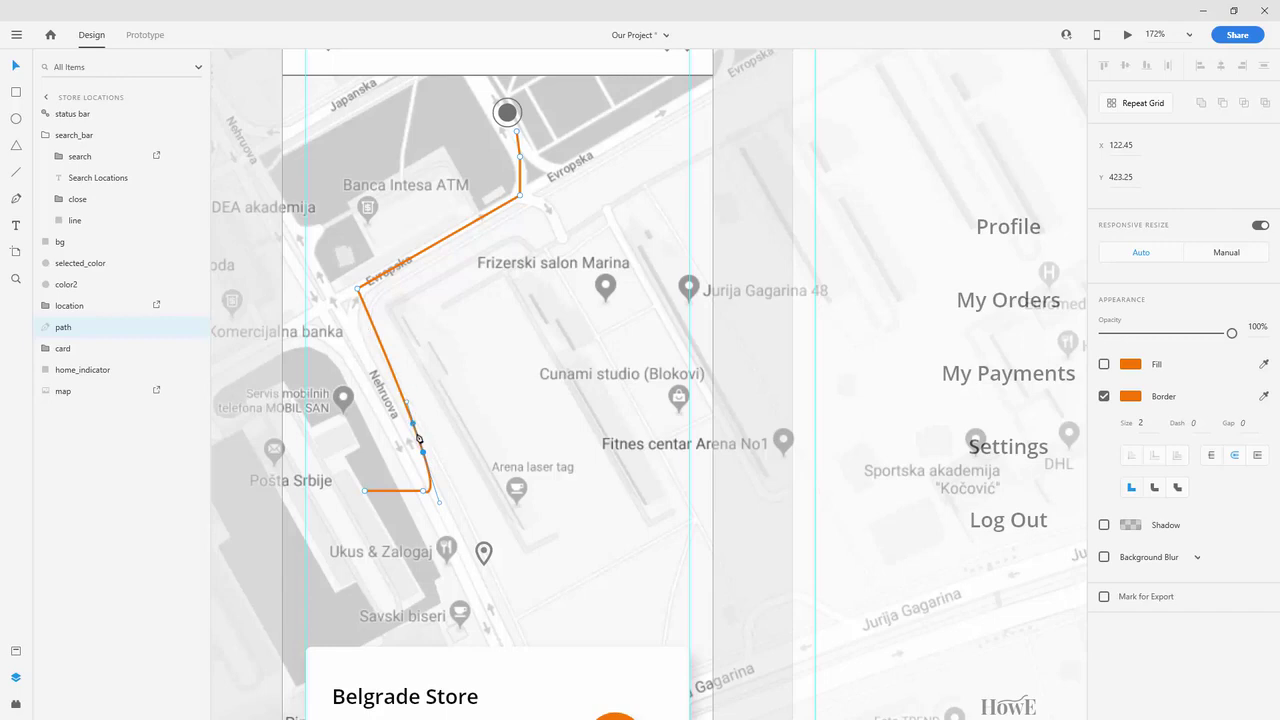
left_click_drag(424, 455, 365, 342)
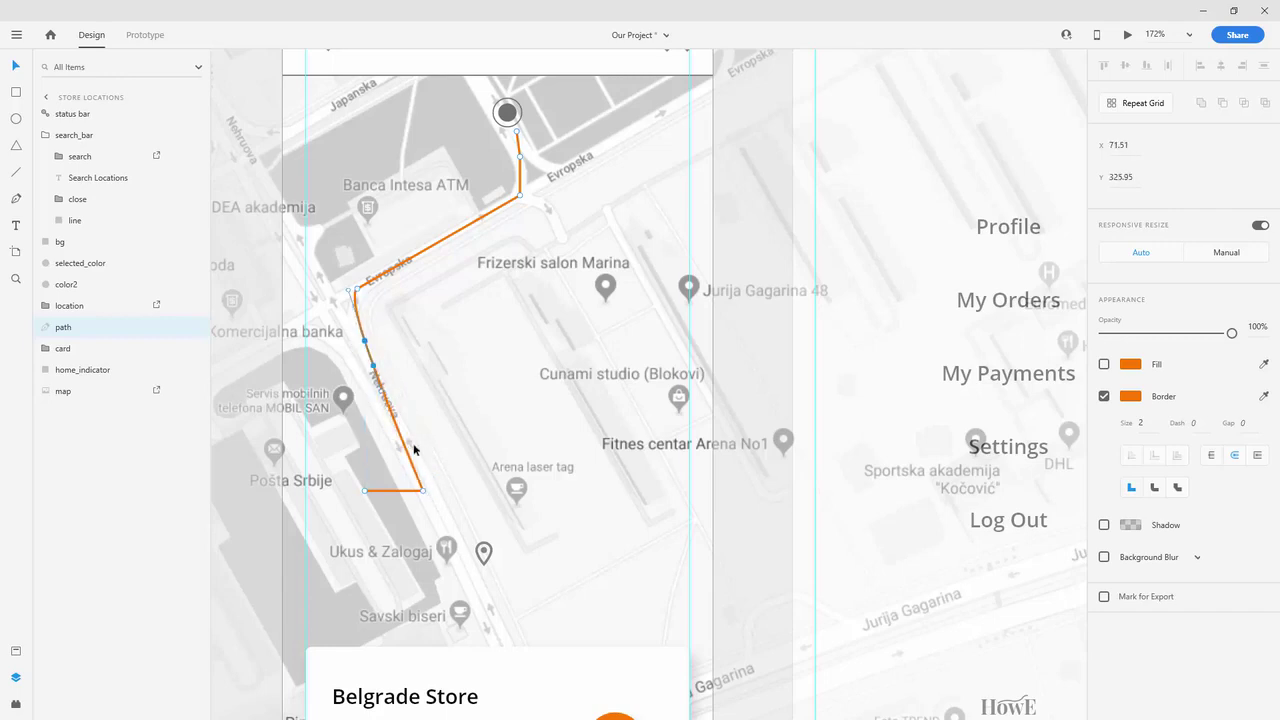
left_click_drag(424, 493, 480, 569)
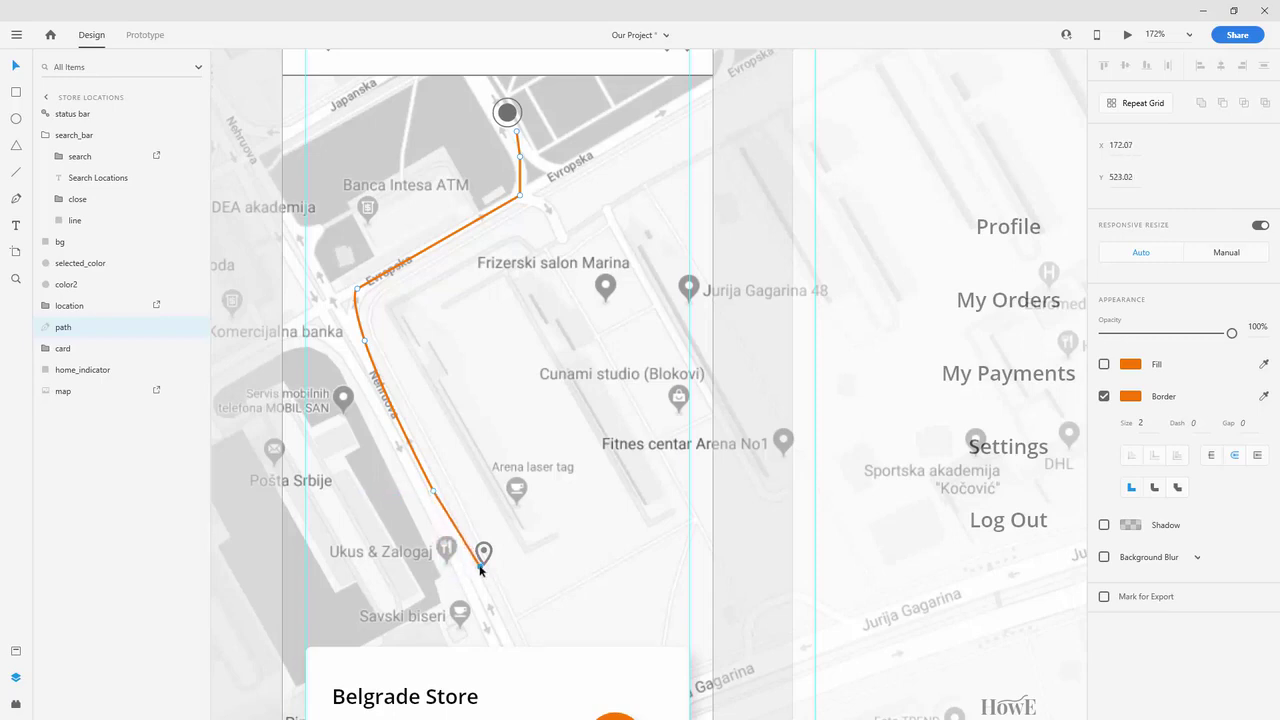
Step: Curve the path below the circle marker, move the Nehruova anchor to about X 95, Y 371 and the Evropska corner to about X 73, Y 286
left_click(520, 158)
left_click_drag(521, 158, 524, 161)
left_click_drag(523, 158, 520, 198)
double_click(520, 197)
left_click_drag(364, 342, 392, 393)
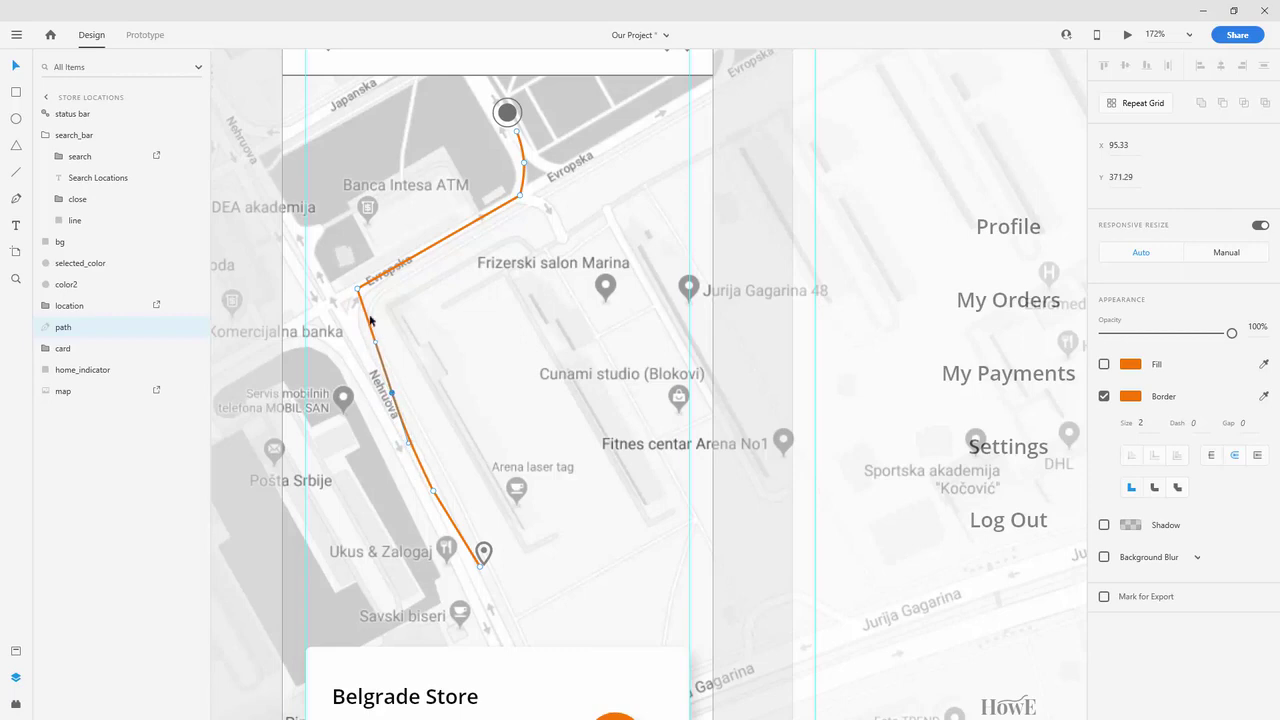
left_click_drag(360, 289, 367, 297)
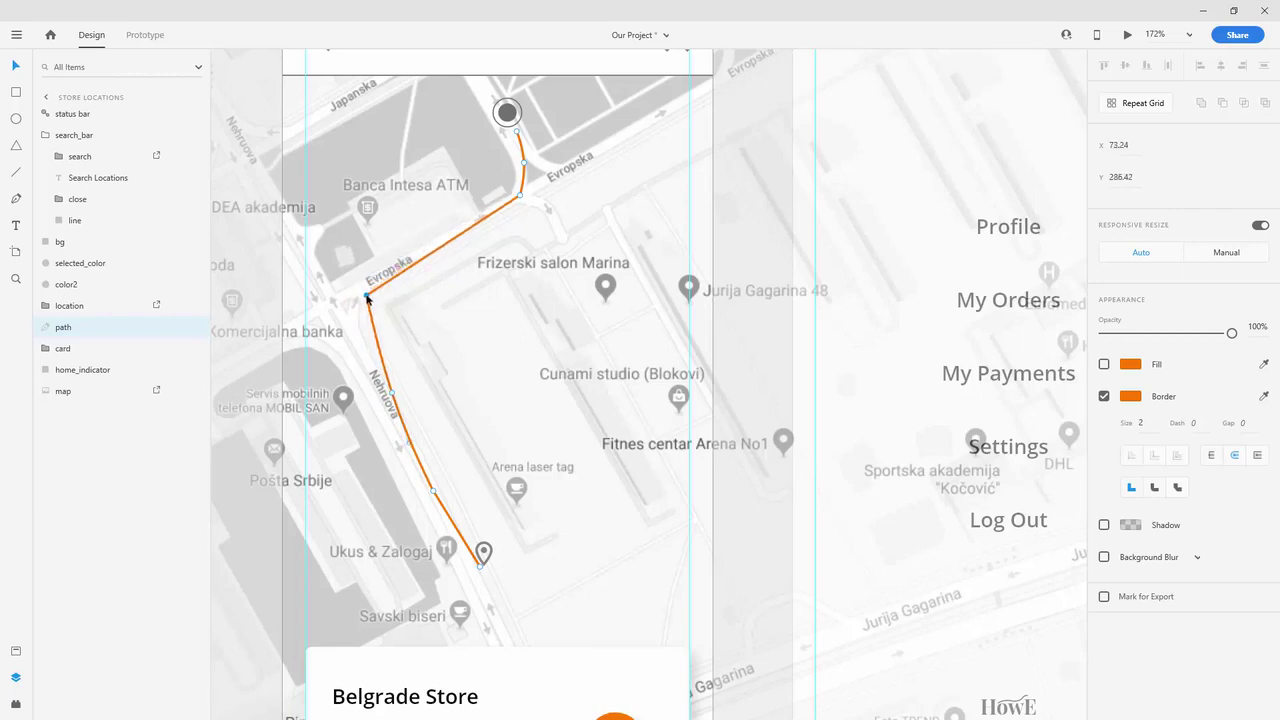
Step: Try to smooth the route path's corner where Evropska meets Nehruova and undo the attempt
double_click(366, 296)
left_click_drag(398, 247, 406, 259)
left_click(393, 395)
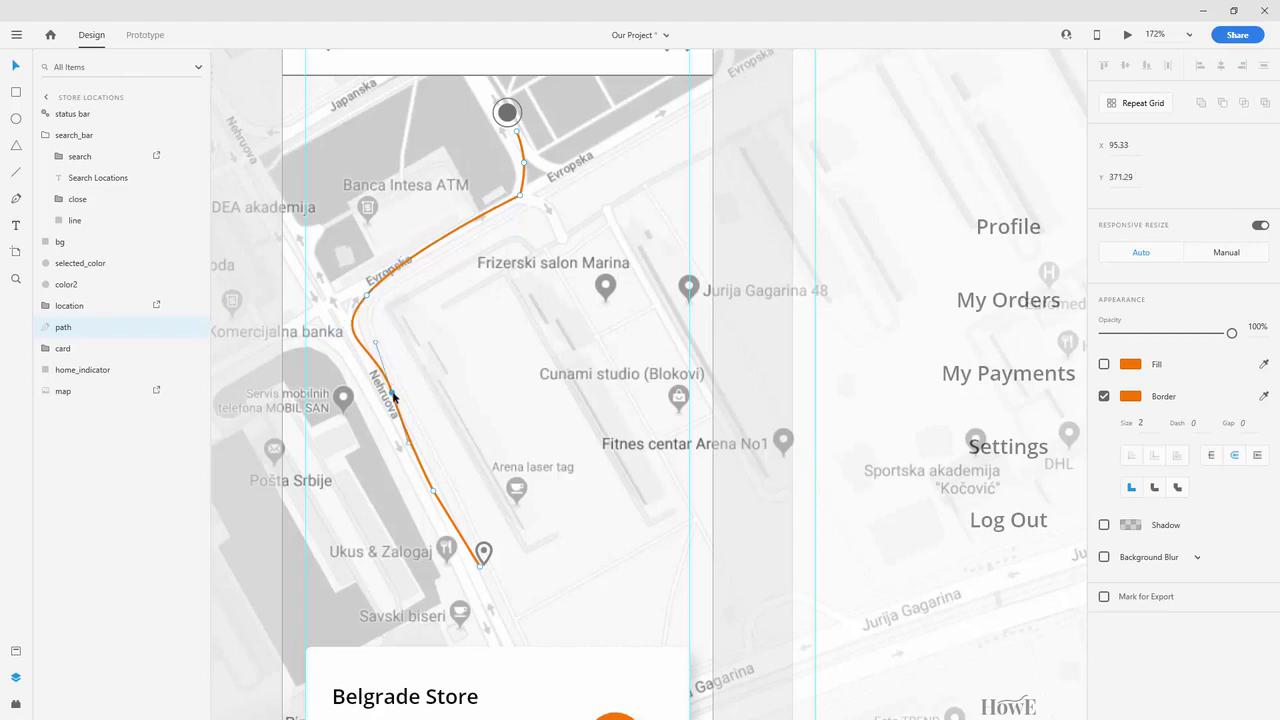
key("ctrl+z")
key("ctrl+z")
key("ctrl+z")
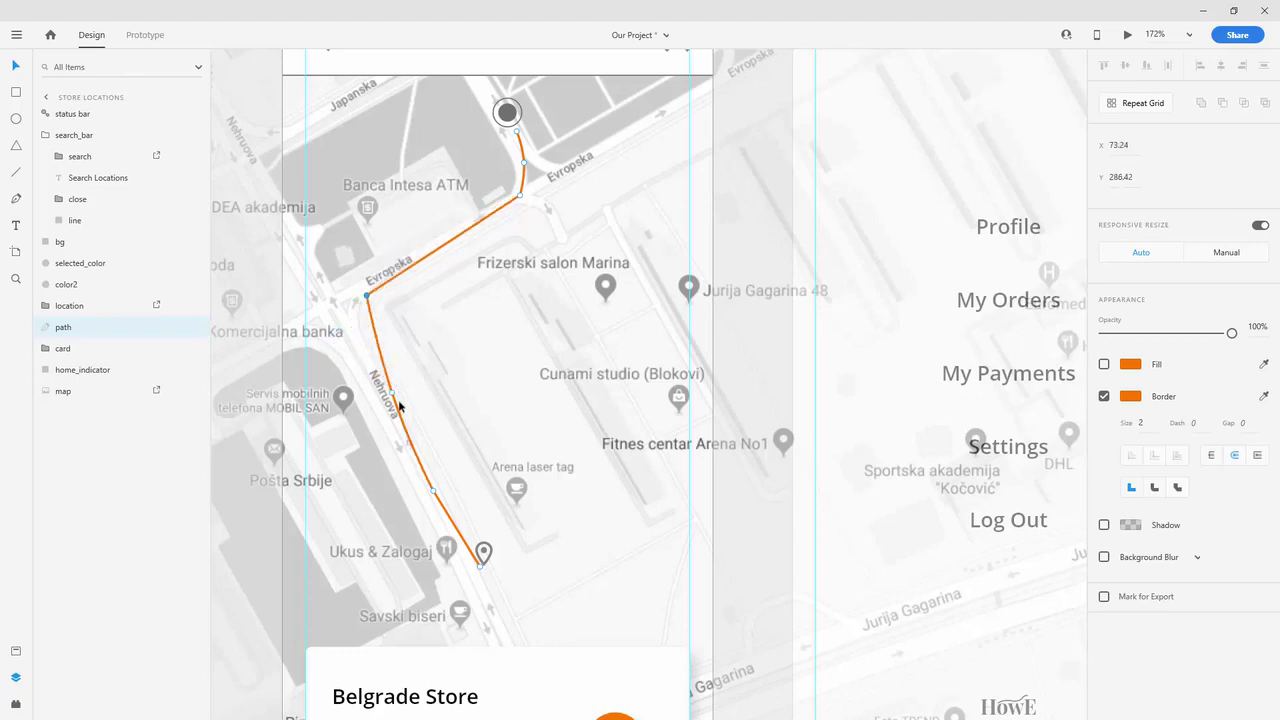
Step: Nudge the path's lower anchors along Nehruova, place its end at about X 174.4, Y 523.6 under the pin, and leave path editing
left_click(395, 393)
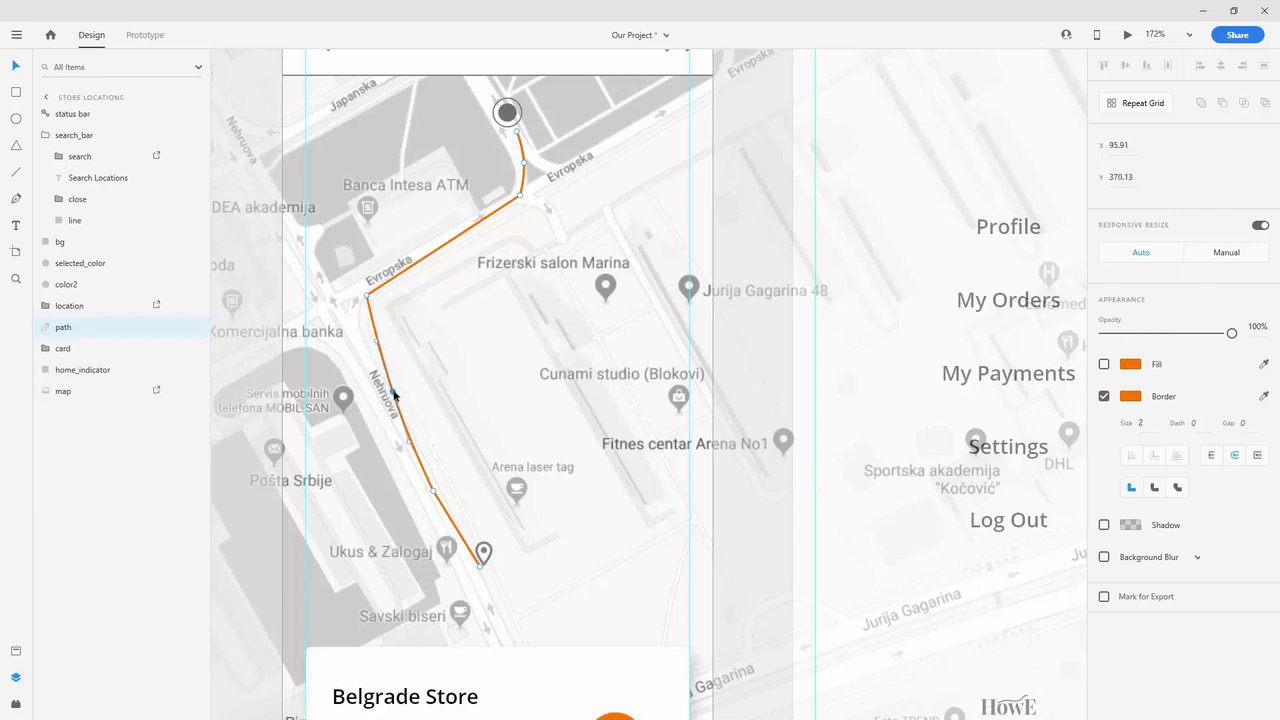
left_click(433, 493)
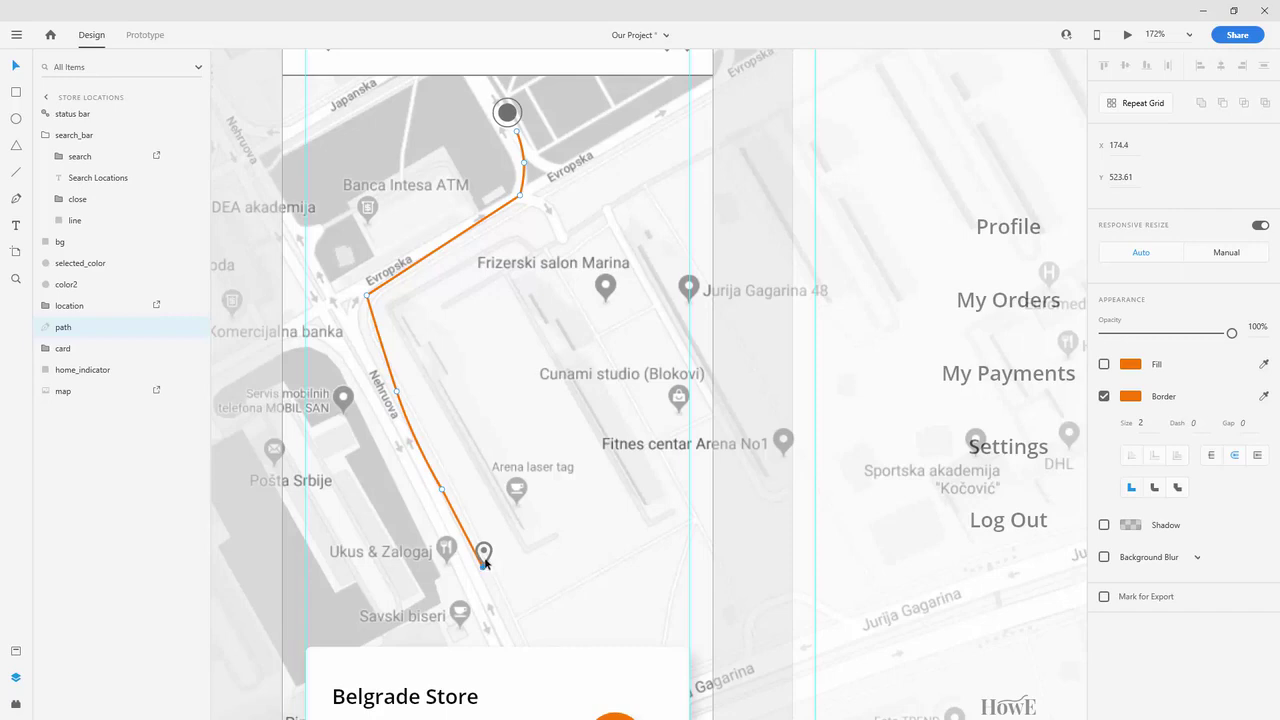
left_click(559, 456)
key("alt")
scroll(433, 309, "up", 5)
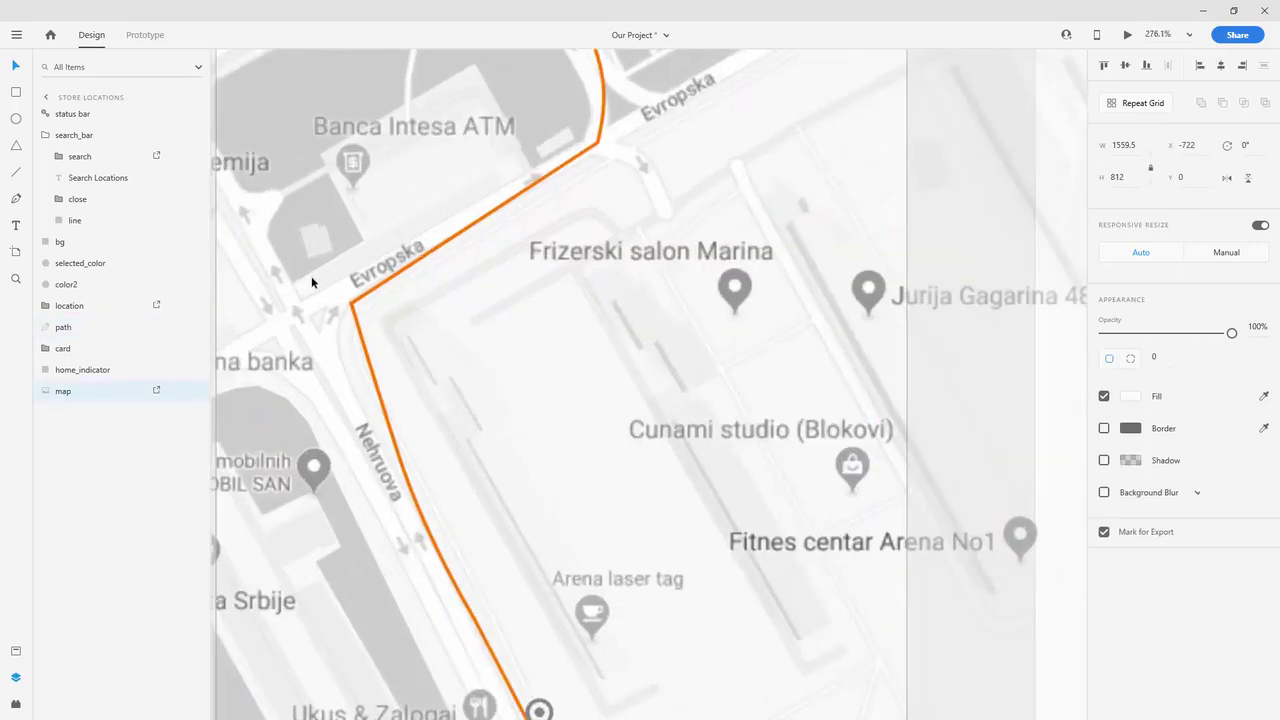
Step: Round the route path's corner where Evropska meets Nehruova, pulling its curve handle to about X 58.5, Y 306.6
left_click(337, 313)
double_click(337, 313)
double_click(337, 313)
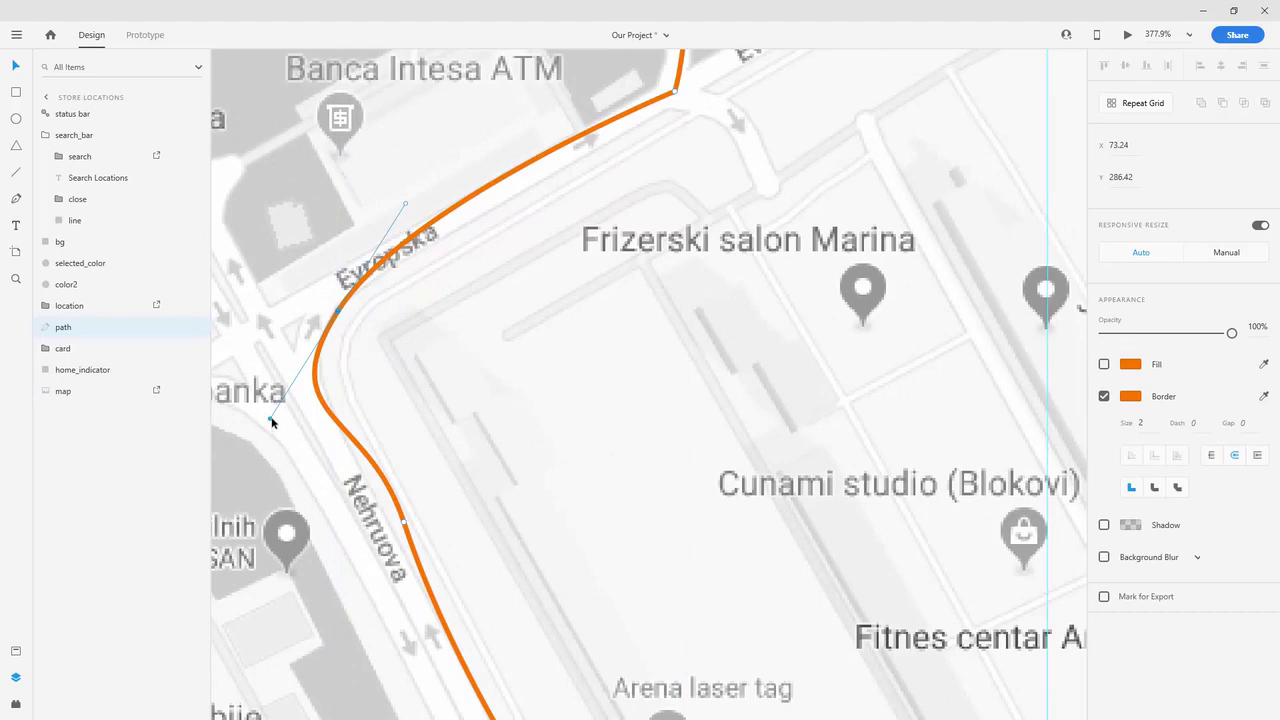
left_click_drag(272, 422, 300, 366)
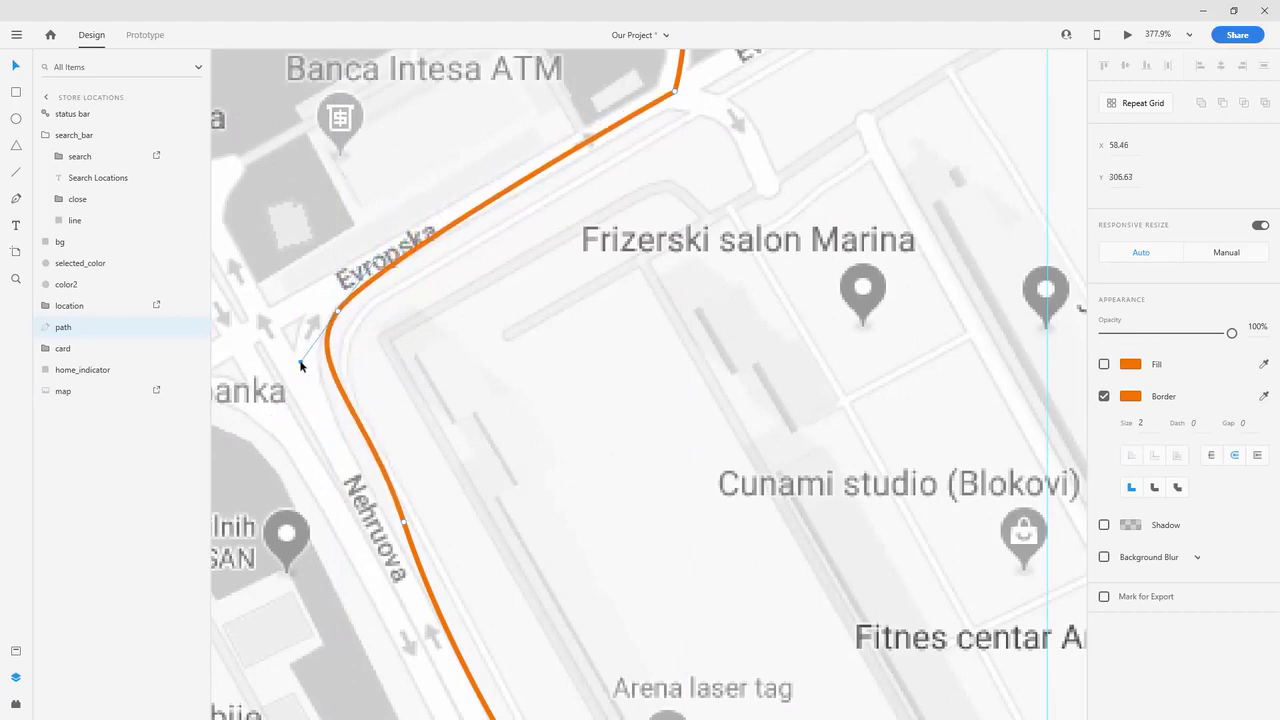
Step: Refine the route's bend along upper Nehruova with an extra anchor below the corner, at about X 82.5, Y 335
left_click(404, 515)
left_click(371, 414)
double_click(395, 490)
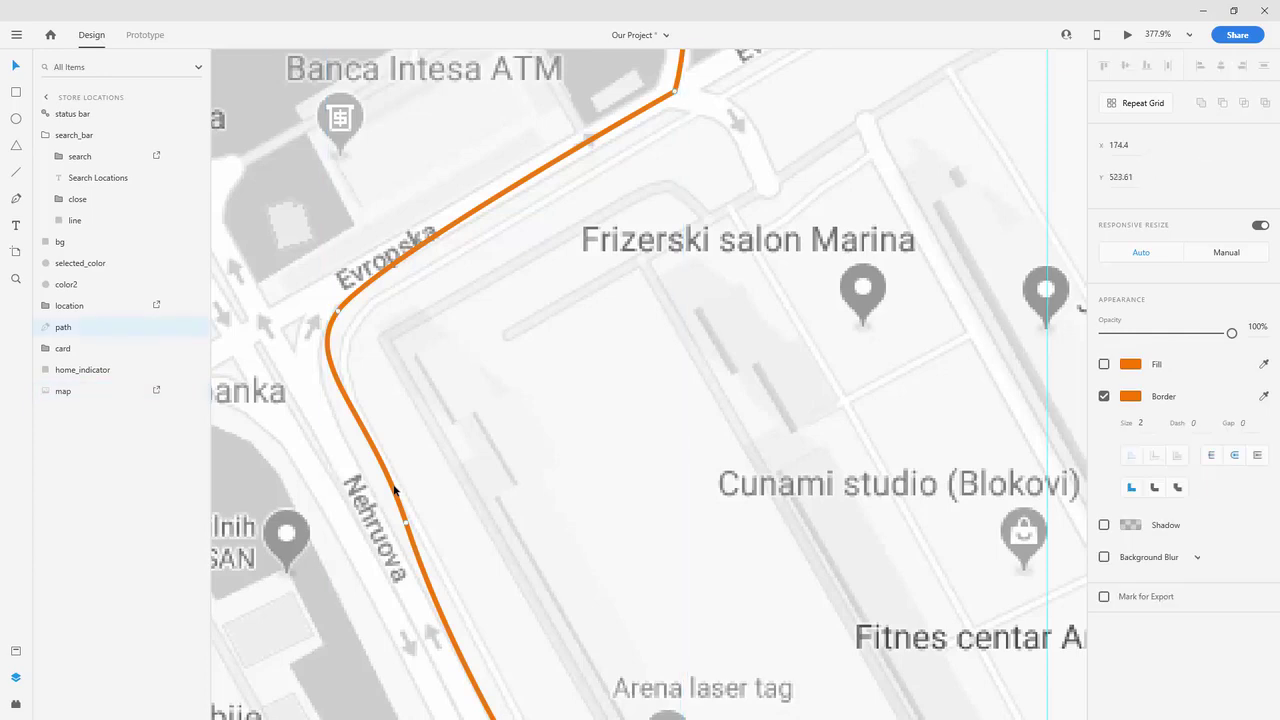
left_click(370, 441)
left_click_drag(369, 414, 361, 436)
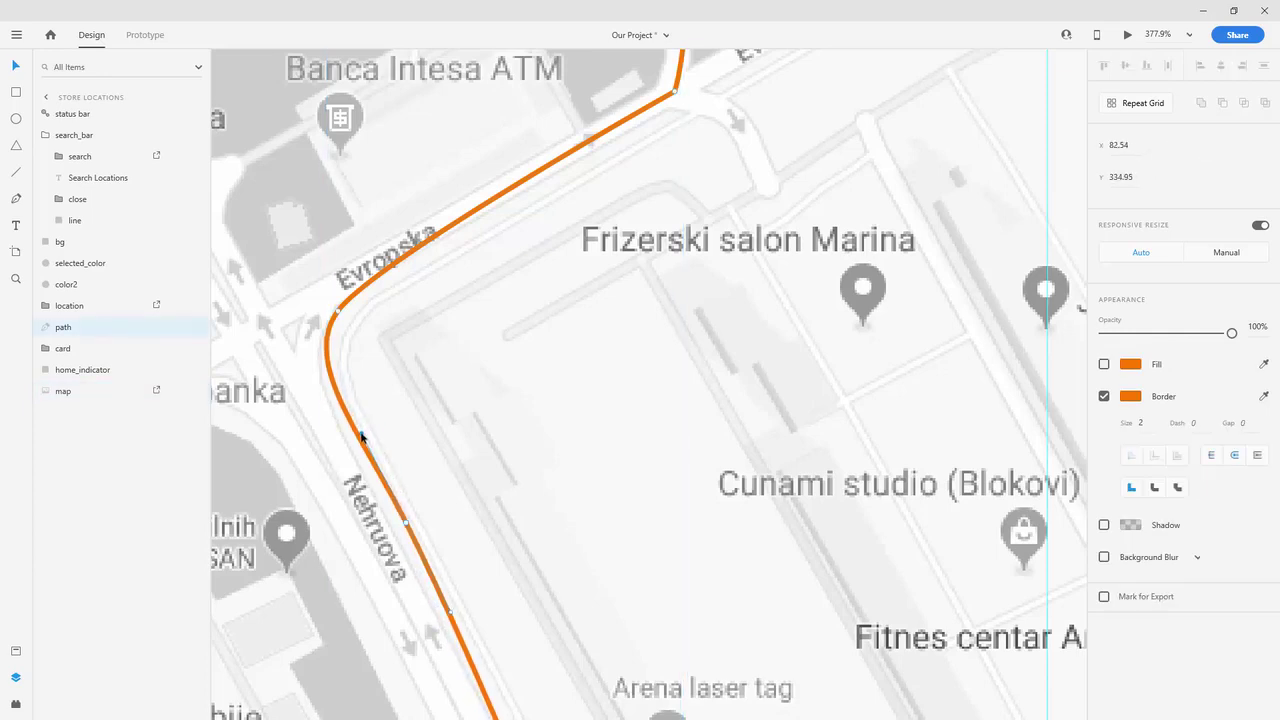
Step: Straighten the route's lower section by moving its anchor to about X 143.7, Y 453.8 and its end to about X 178.1, Y 521.6
scroll(370, 459, "down", 3)
scroll(442, 551, "down", 2)
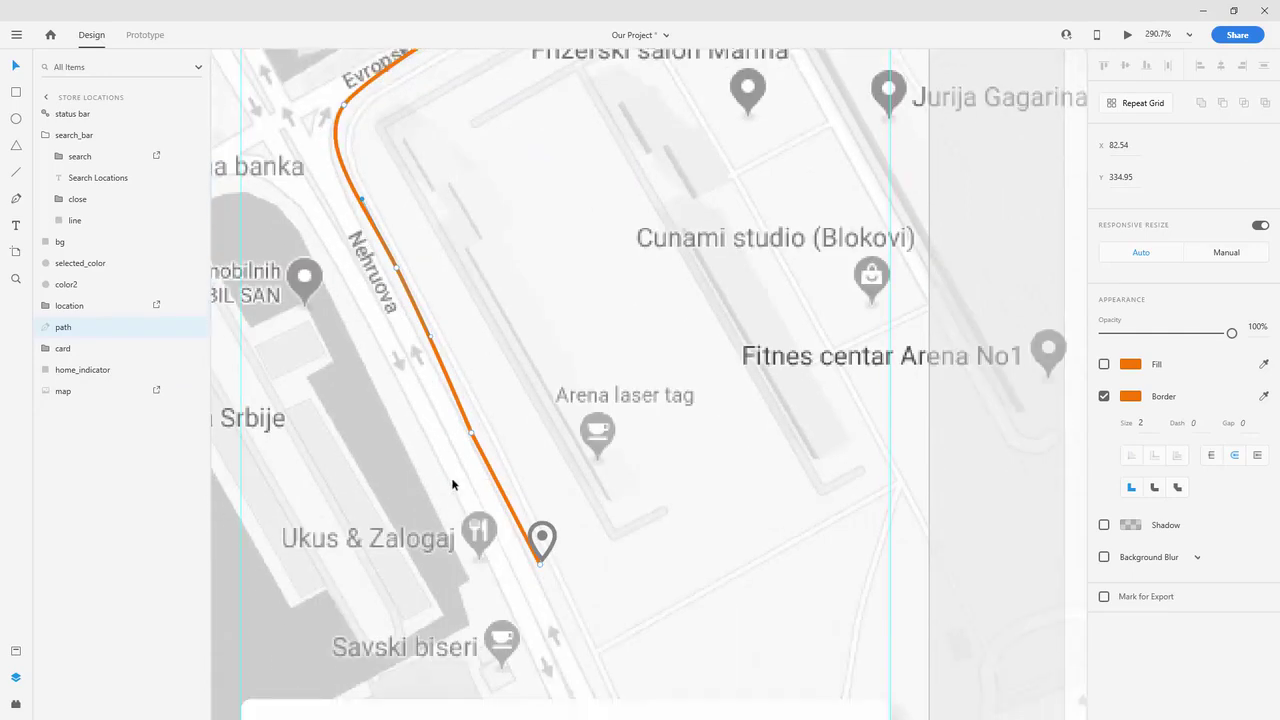
left_click_drag(470, 435, 481, 432)
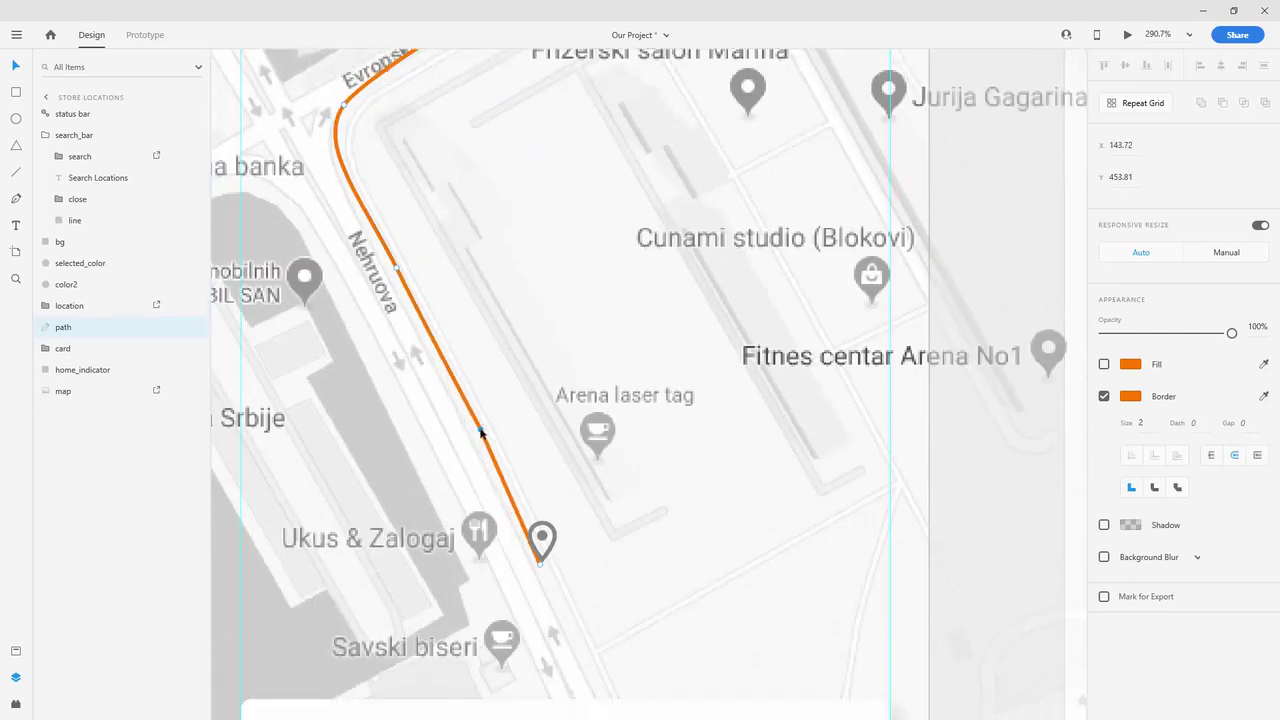
left_click(543, 559)
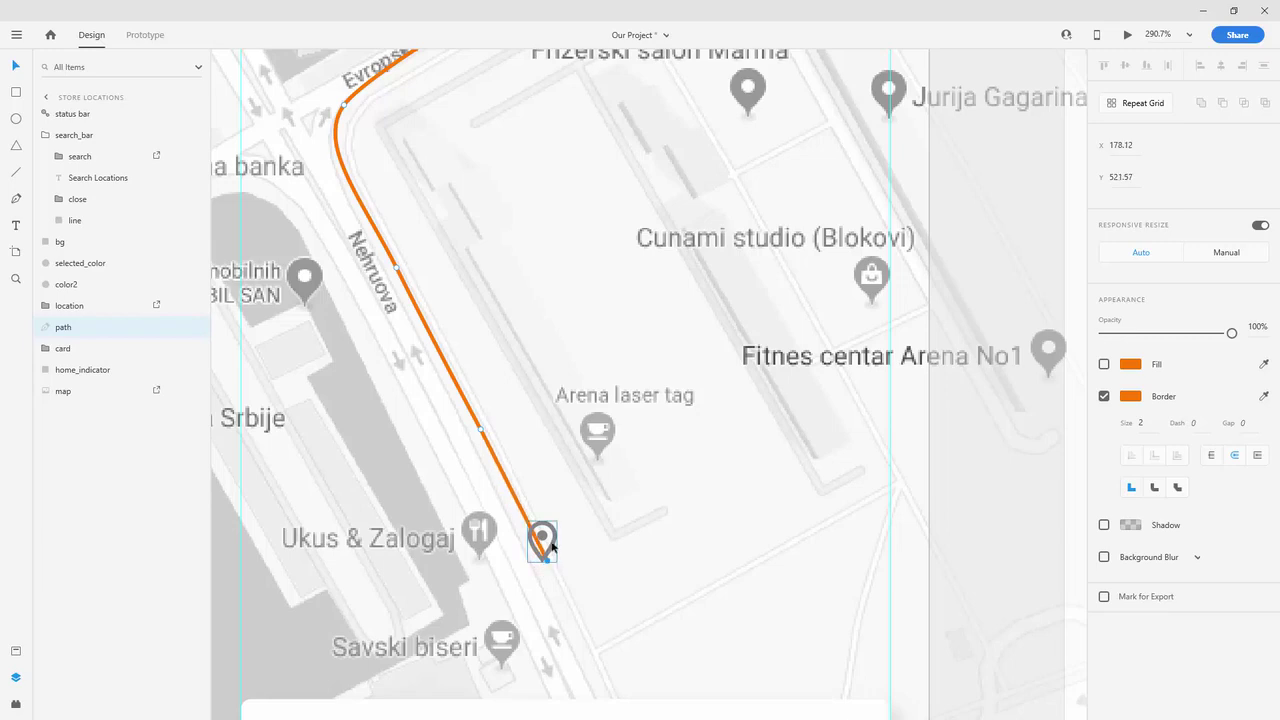
Step: Move the whole location pin group to about X 174, Y 500 so its tip sits on the route's end
left_click(555, 541)
double_click(553, 530)
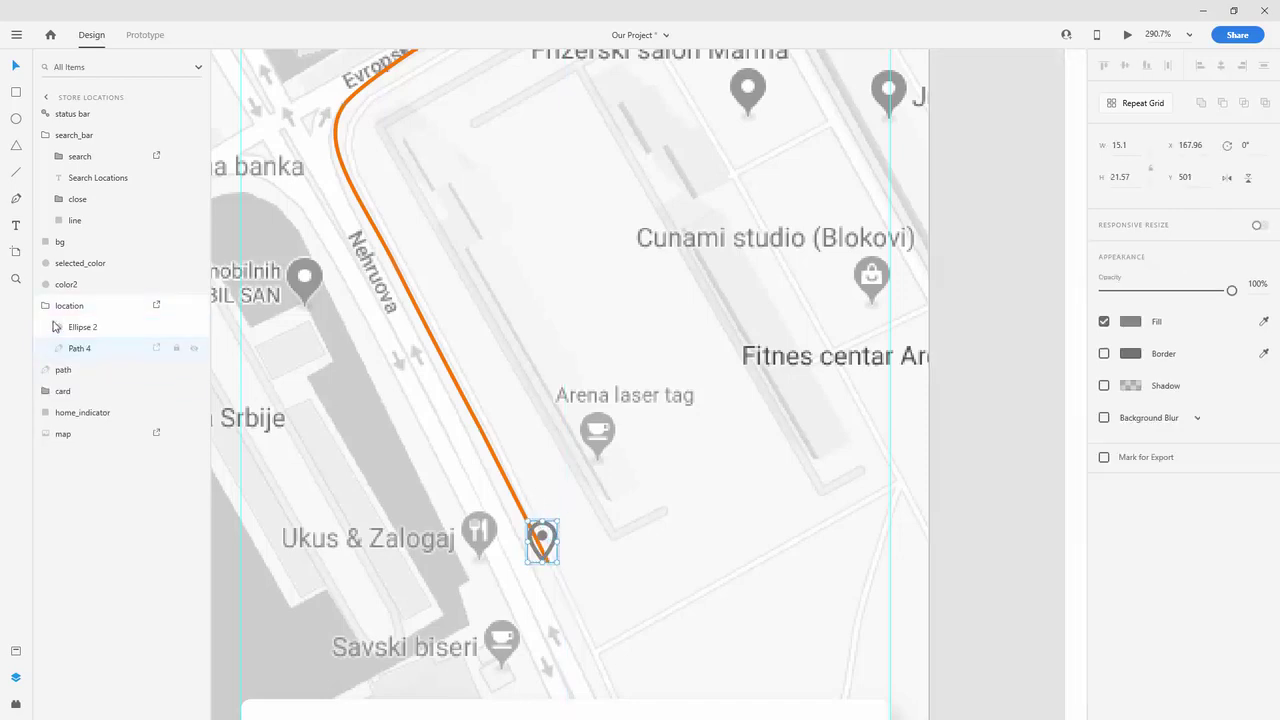
key("Escape")
scroll(500, 560, "up", 5)
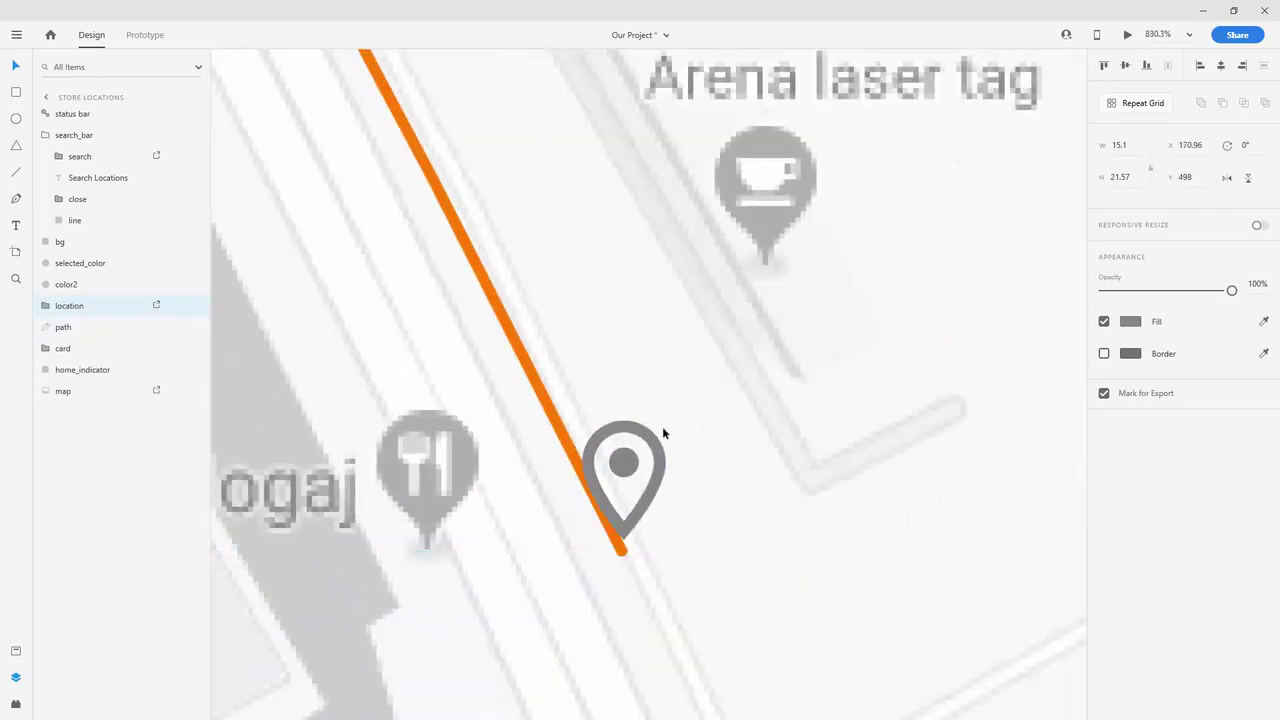
left_click_drag(664, 443, 665, 468)
scroll(665, 468, "down", 8)
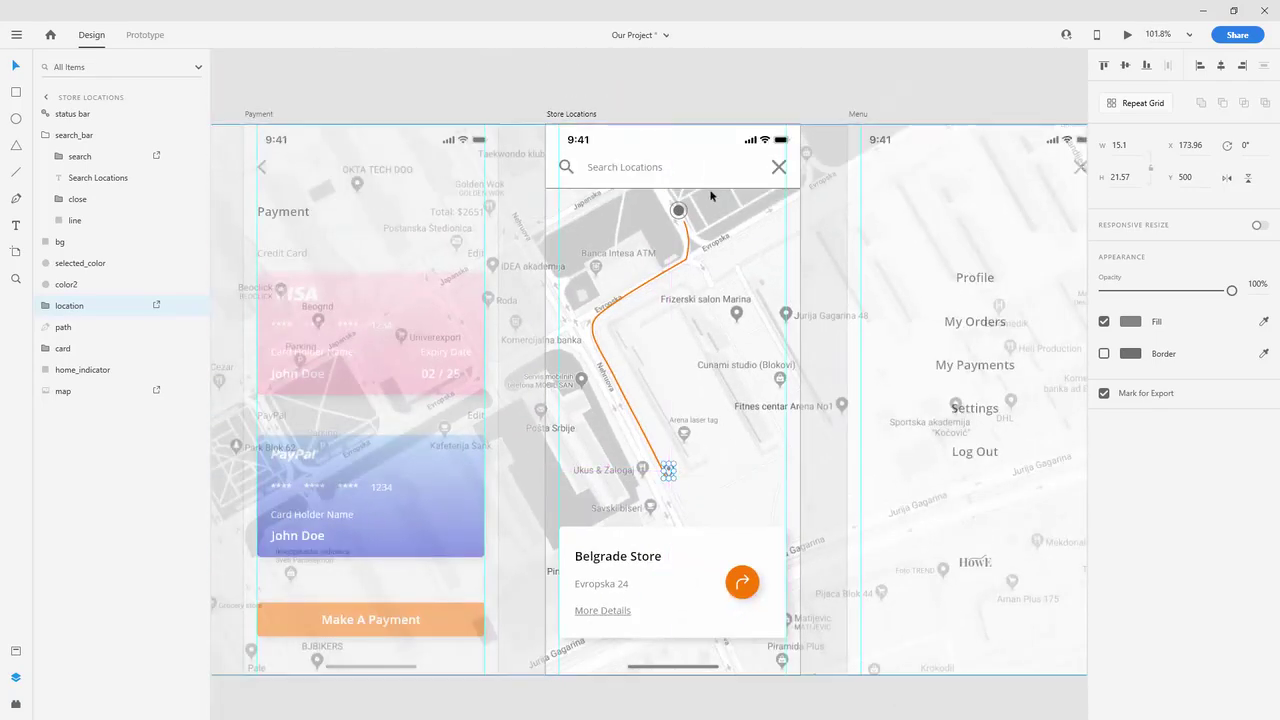
Step: Move both circles of the start marker together onto the route's upper end, at about X 190, Y 128
scroll(711, 195, "up", 6)
left_click(572, 273)
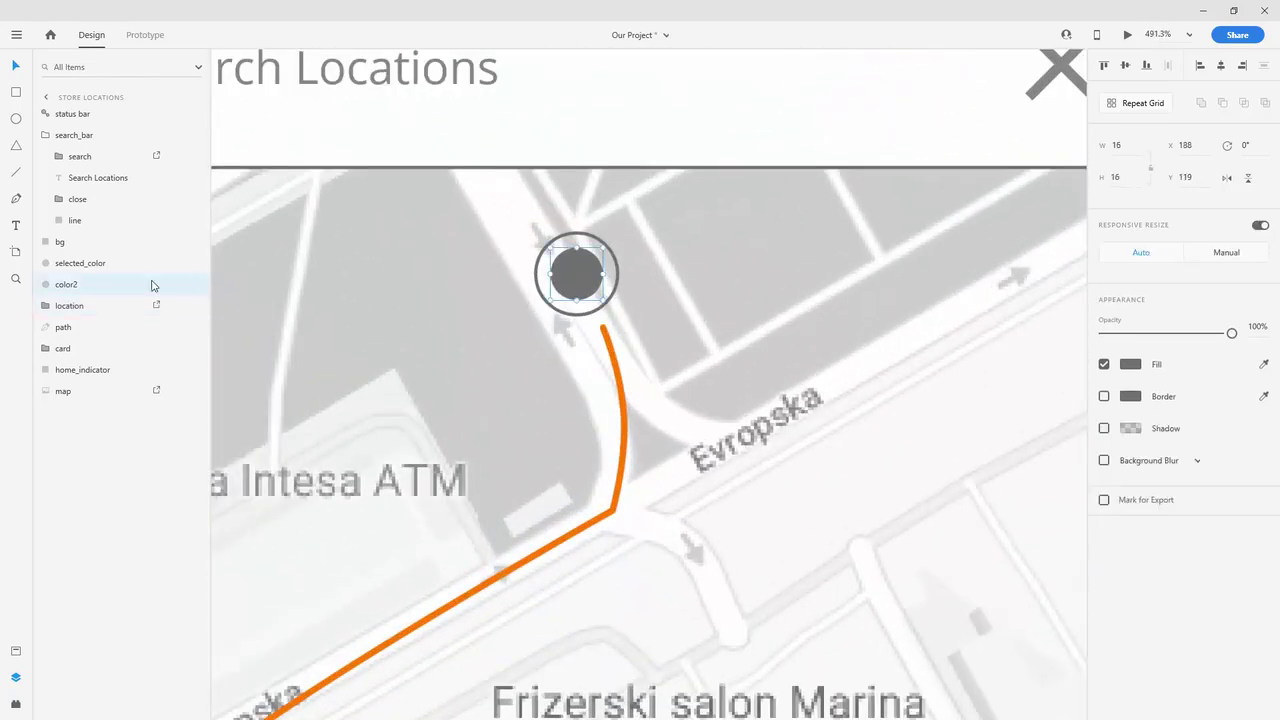
left_click(104, 263, "shift")
left_click_drag(597, 273, 618, 320)
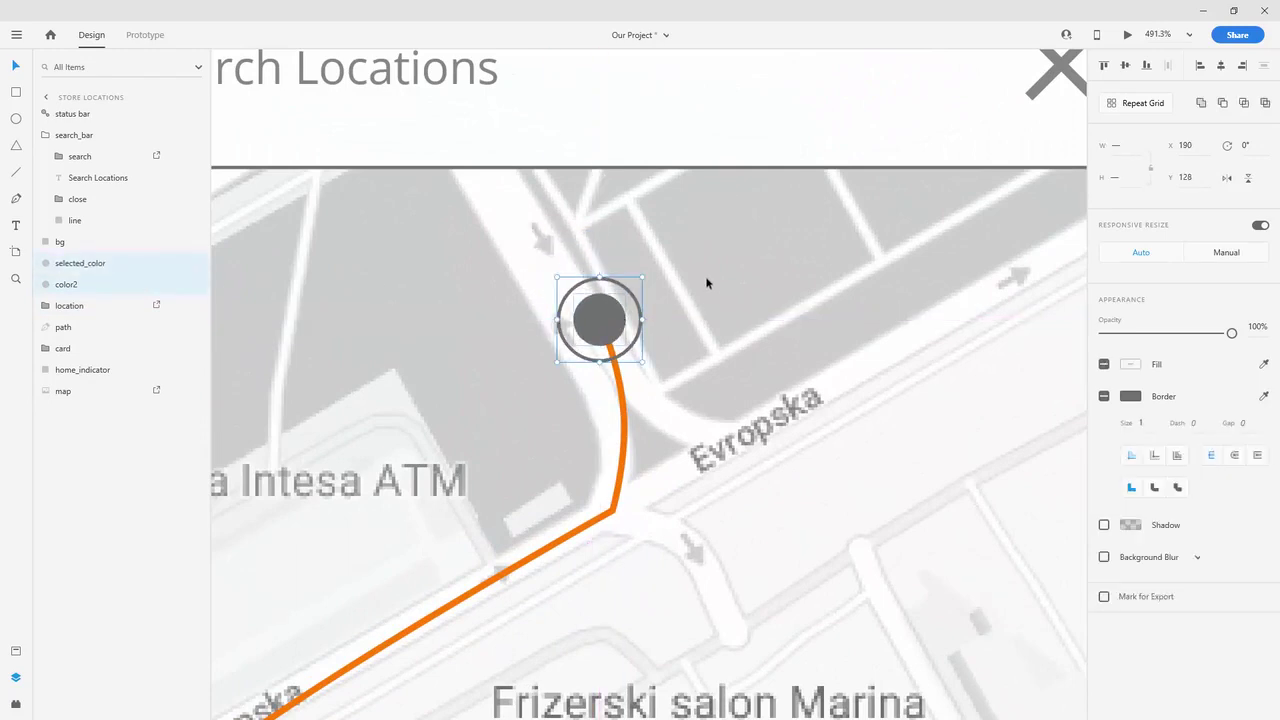
Step: Fill the start marker's inner circle with the saved orange colour and deselect everything
left_click(608, 318)
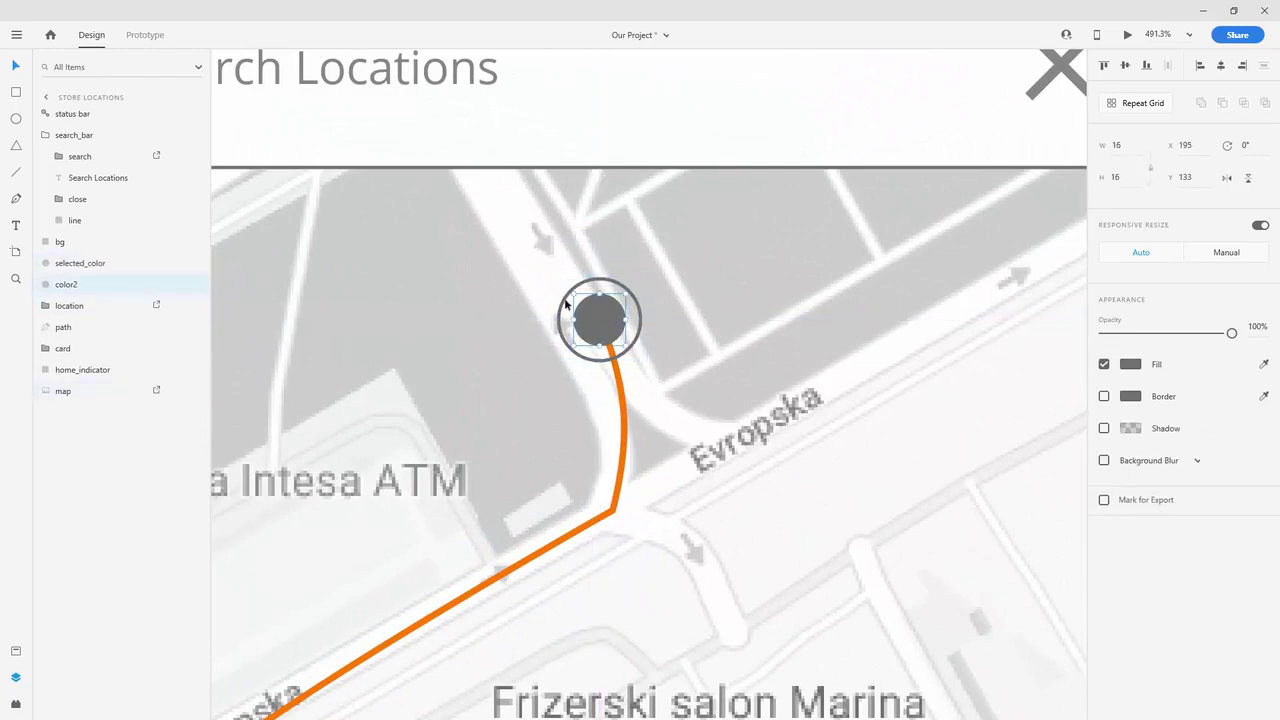
left_click(20, 651)
left_click(50, 144)
left_click(738, 388)
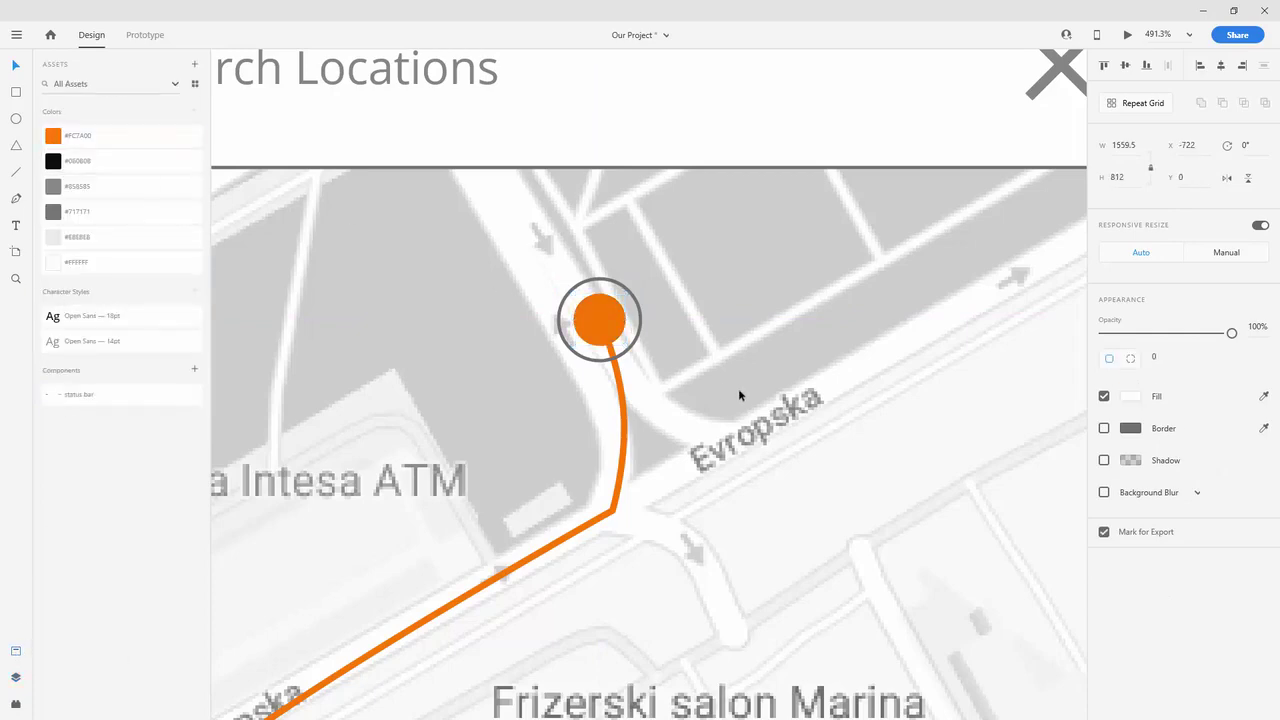
scroll(738, 388, "down", 5)
scroll(723, 404, "down", 3)
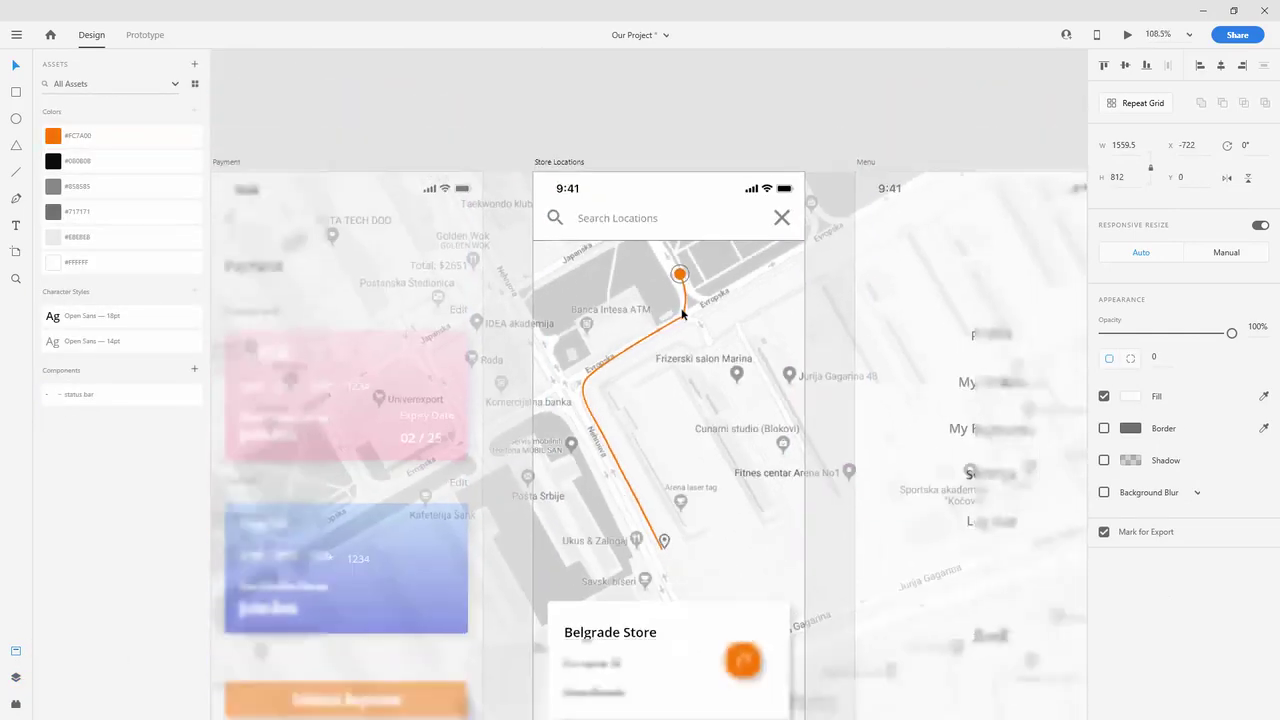
left_click(619, 129)
Step: Duplicate the Settings item on the Menu artboard and move the copy down 30 px to Y 436
scroll(542, 290, "down", 3)
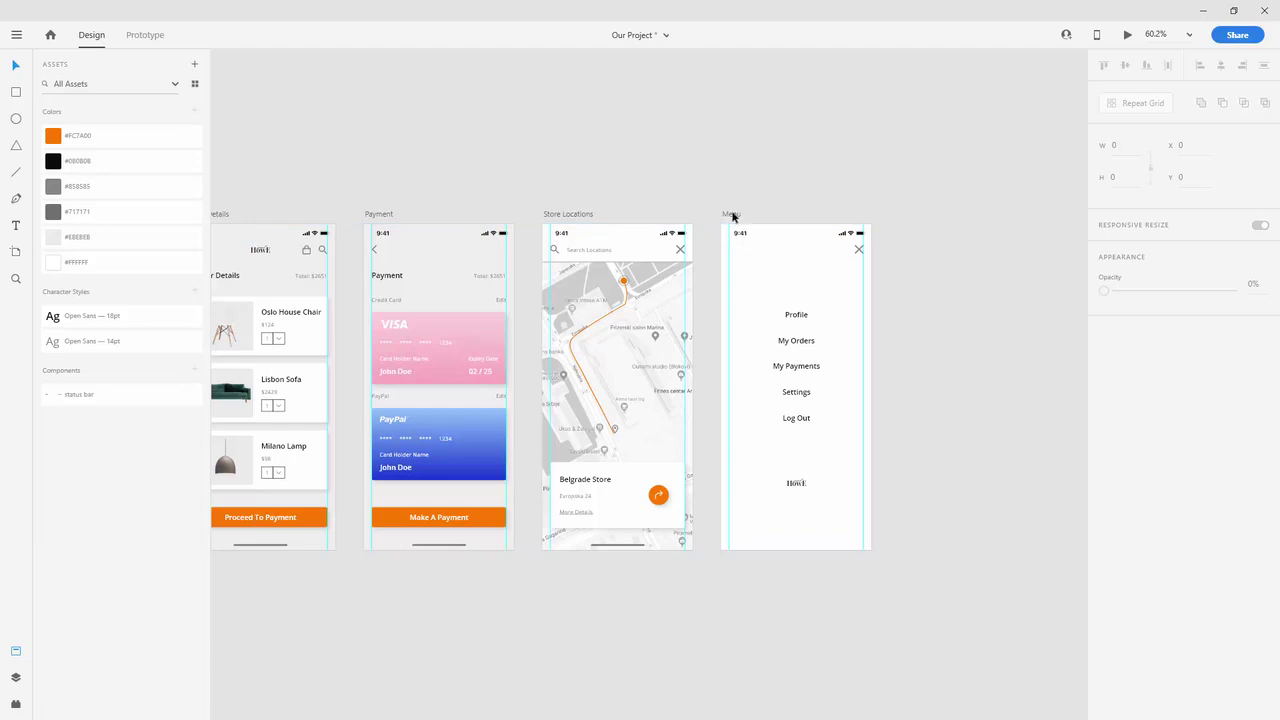
scroll(784, 390, "up", 2)
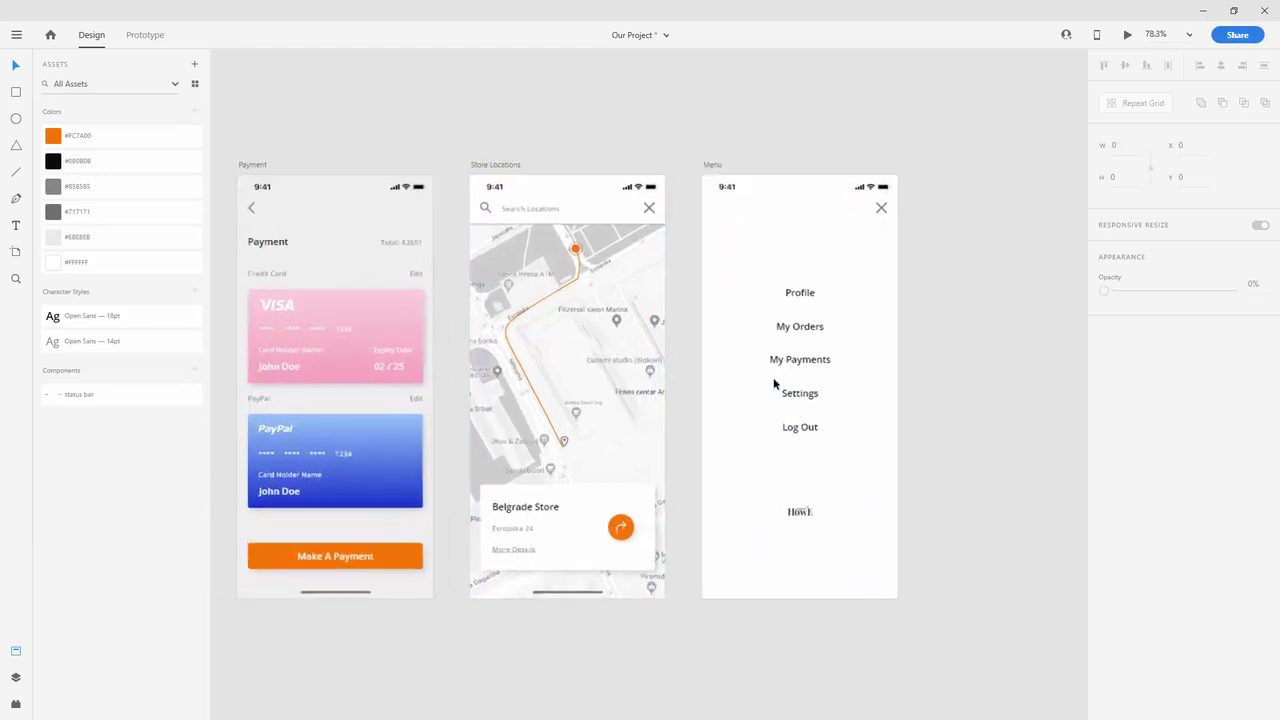
scroll(780, 385, "up", 3)
left_click(811, 396)
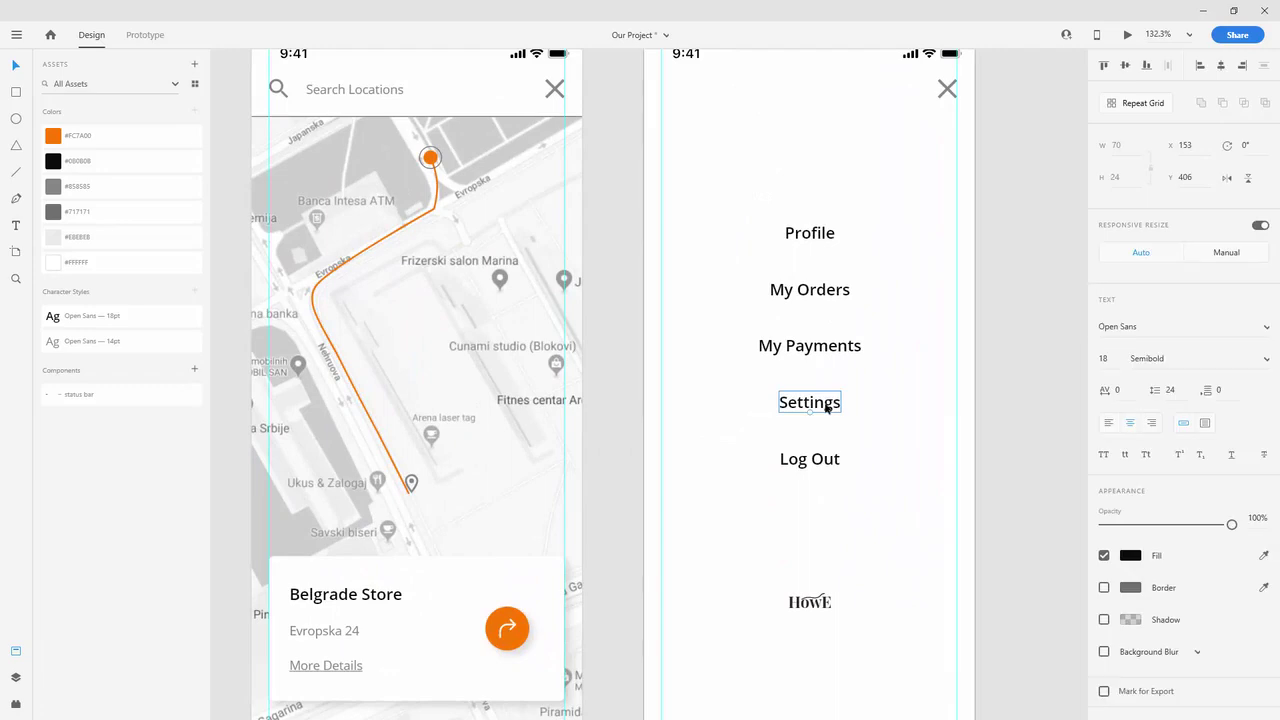
left_click(16, 677)
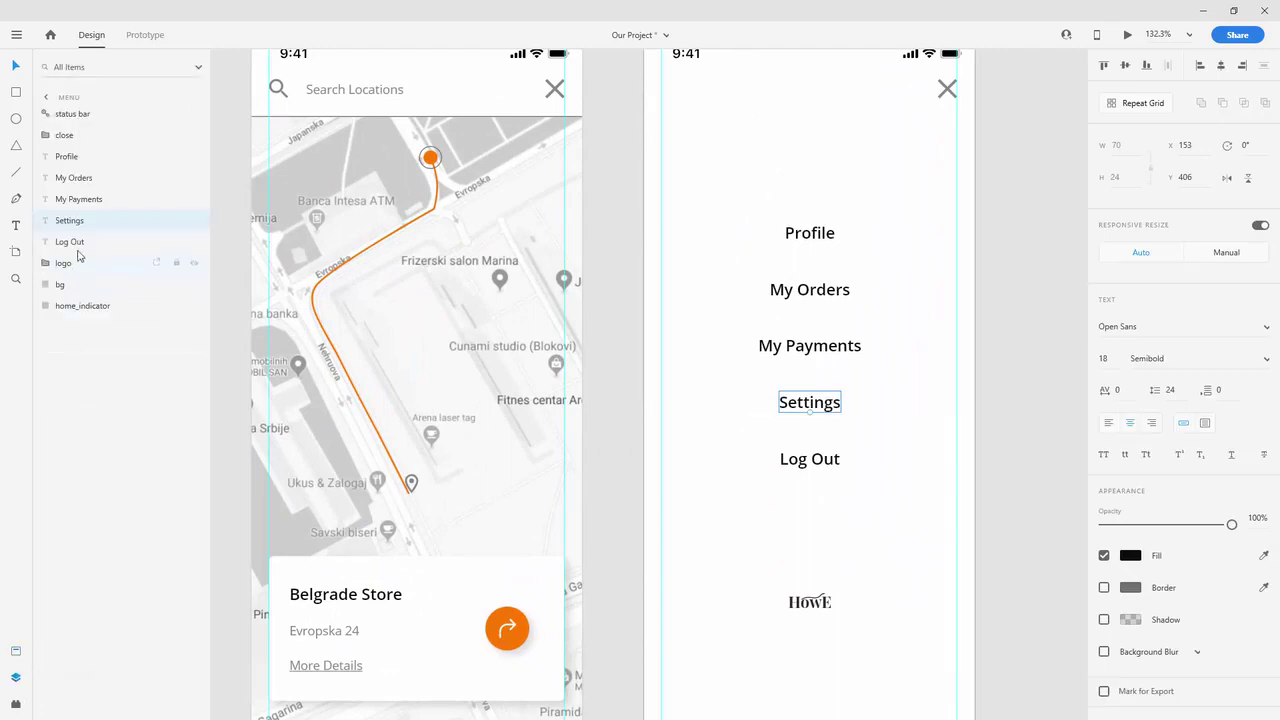
key("ctrl+d")
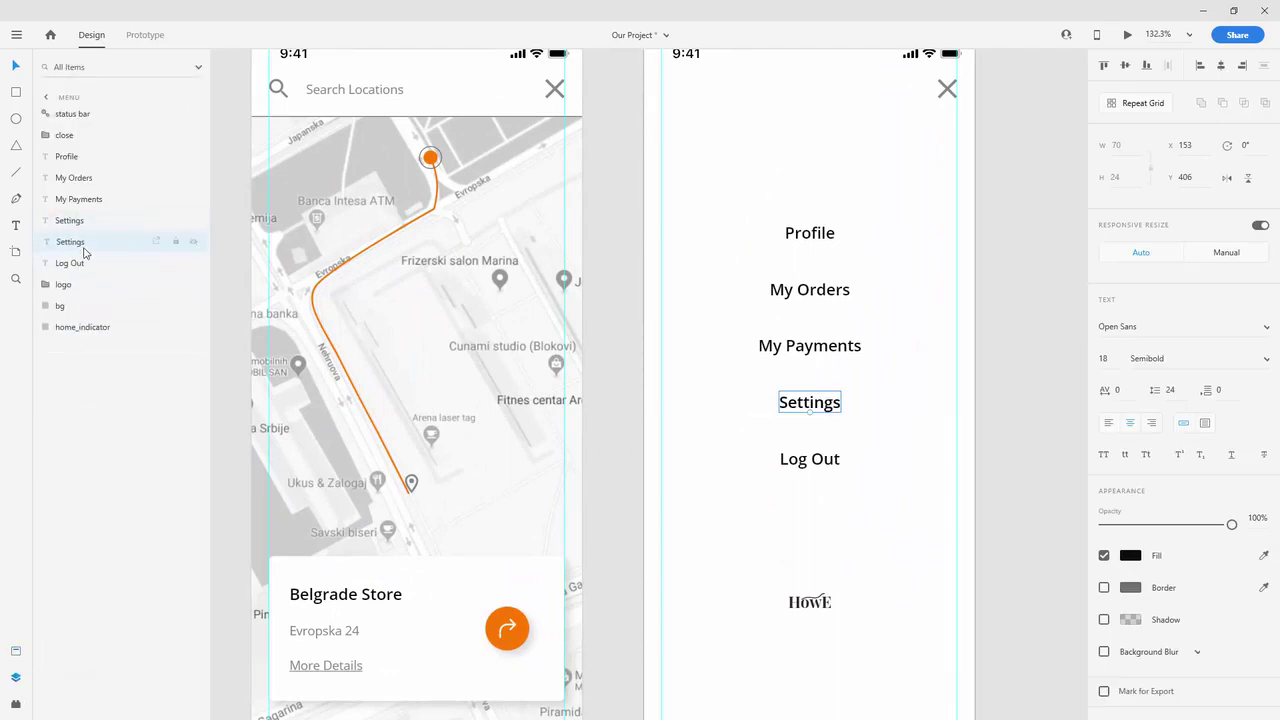
key("shift+Down")
key("shift+Down")
key("shift+Down")
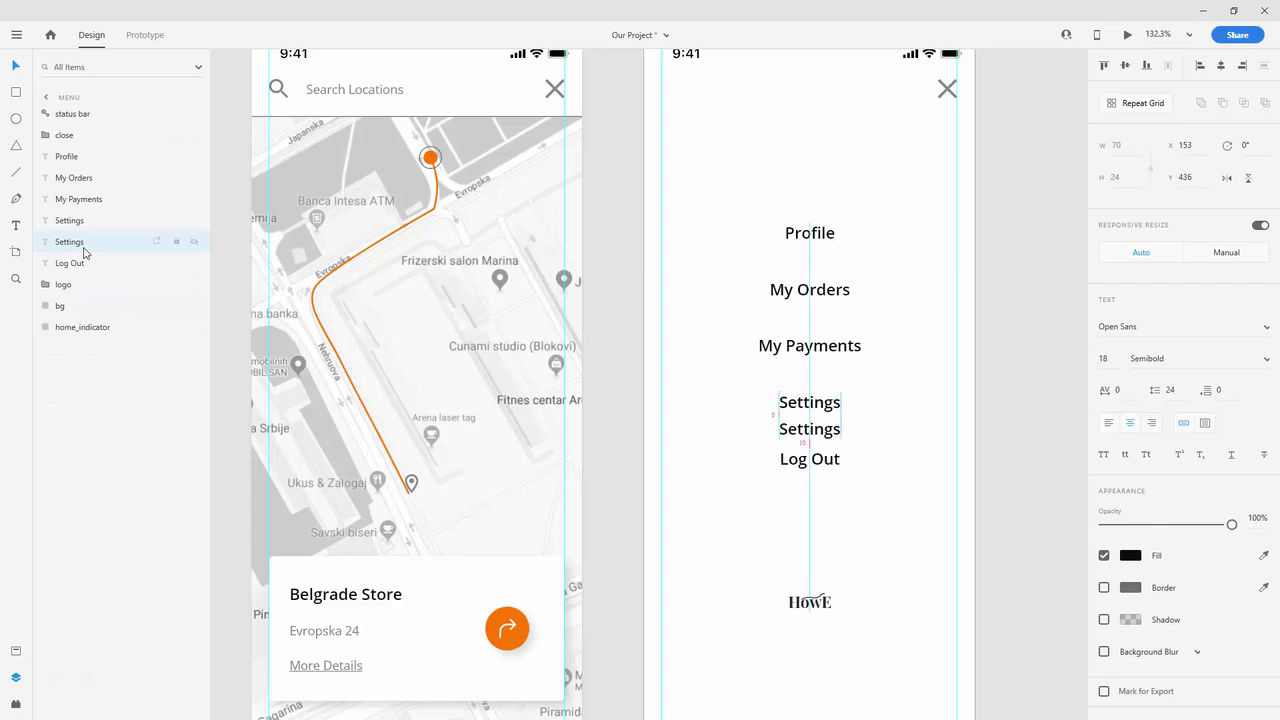
Step: Change the duplicated menu item's text to "Store Locations"
double_click(827, 432)
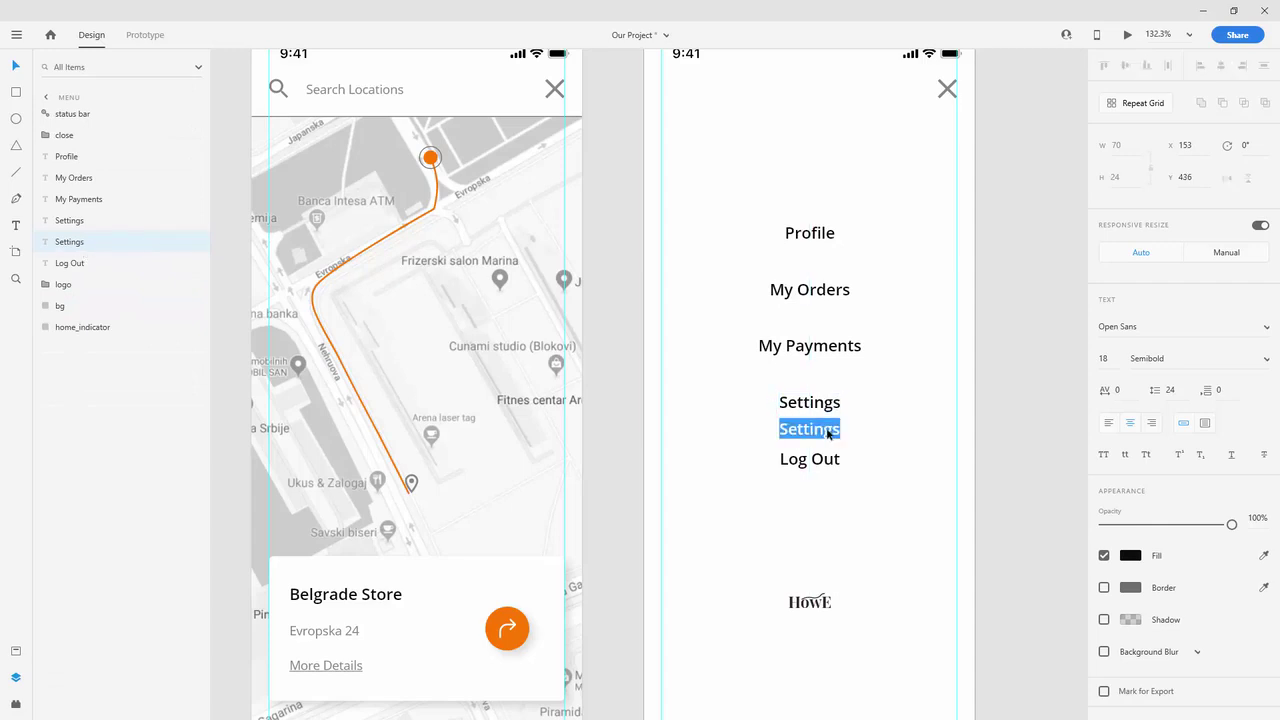
type("Store")
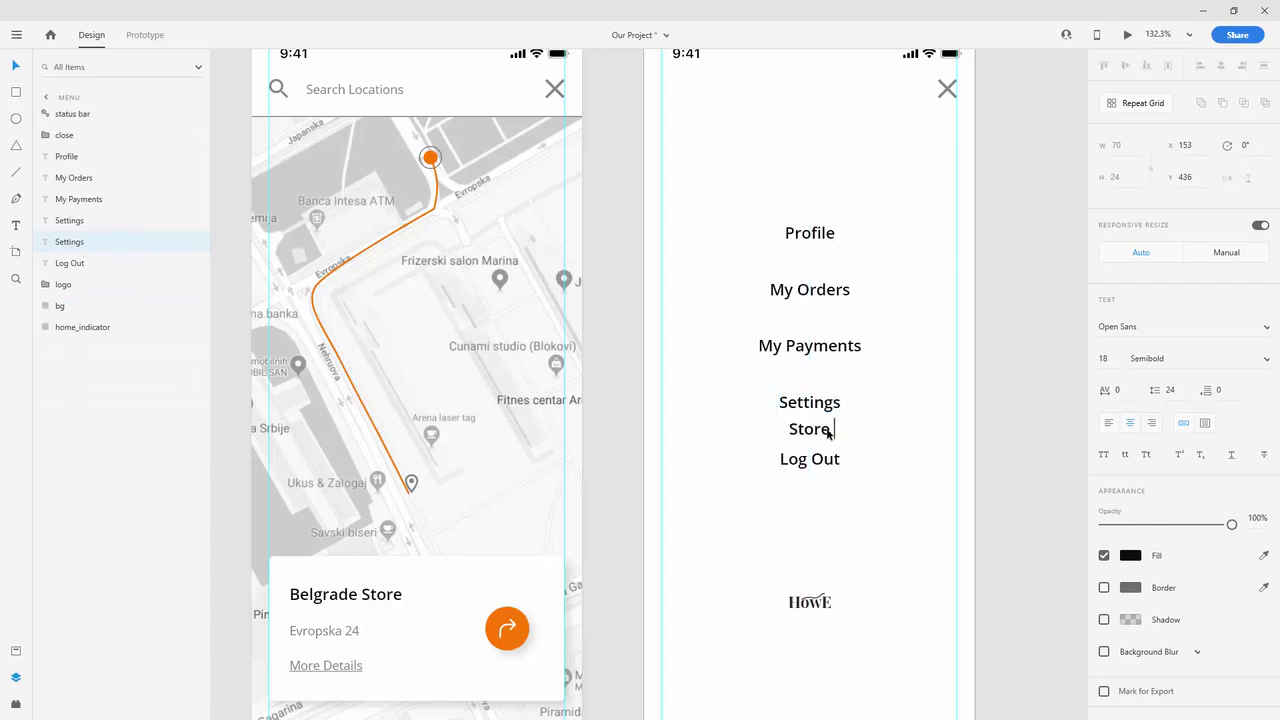
type(" Locations")
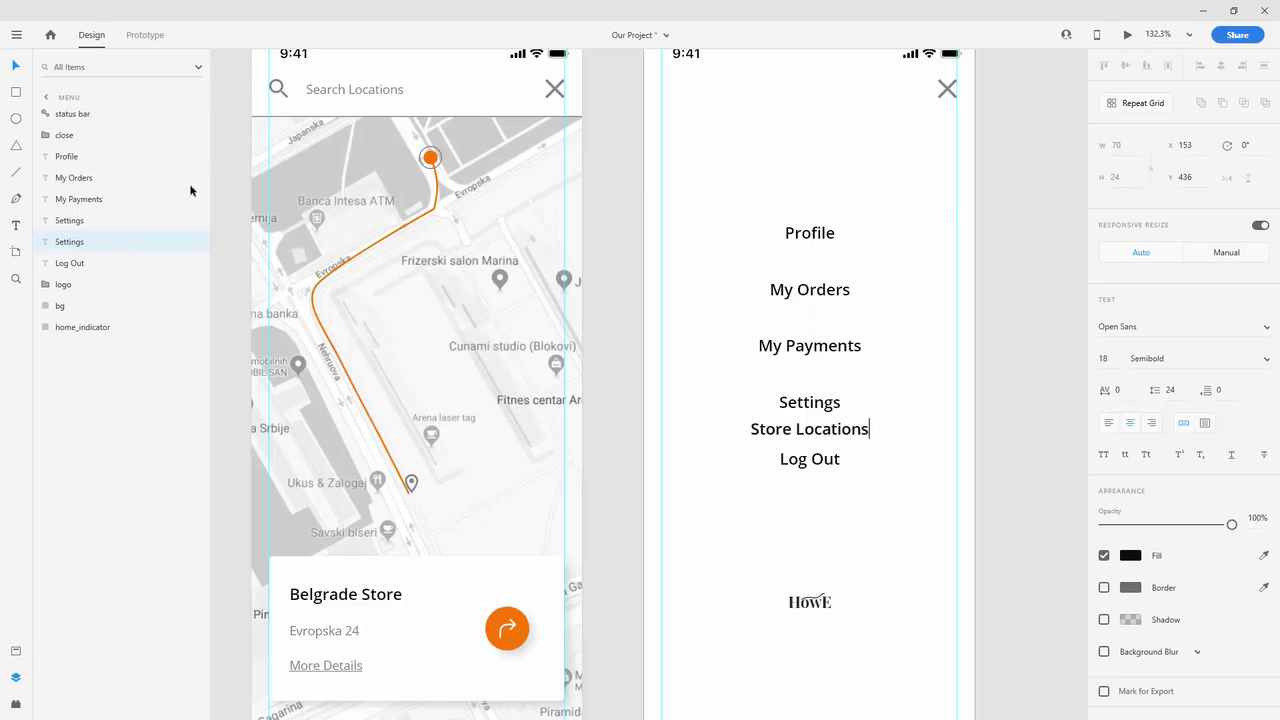
left_click(63, 241)
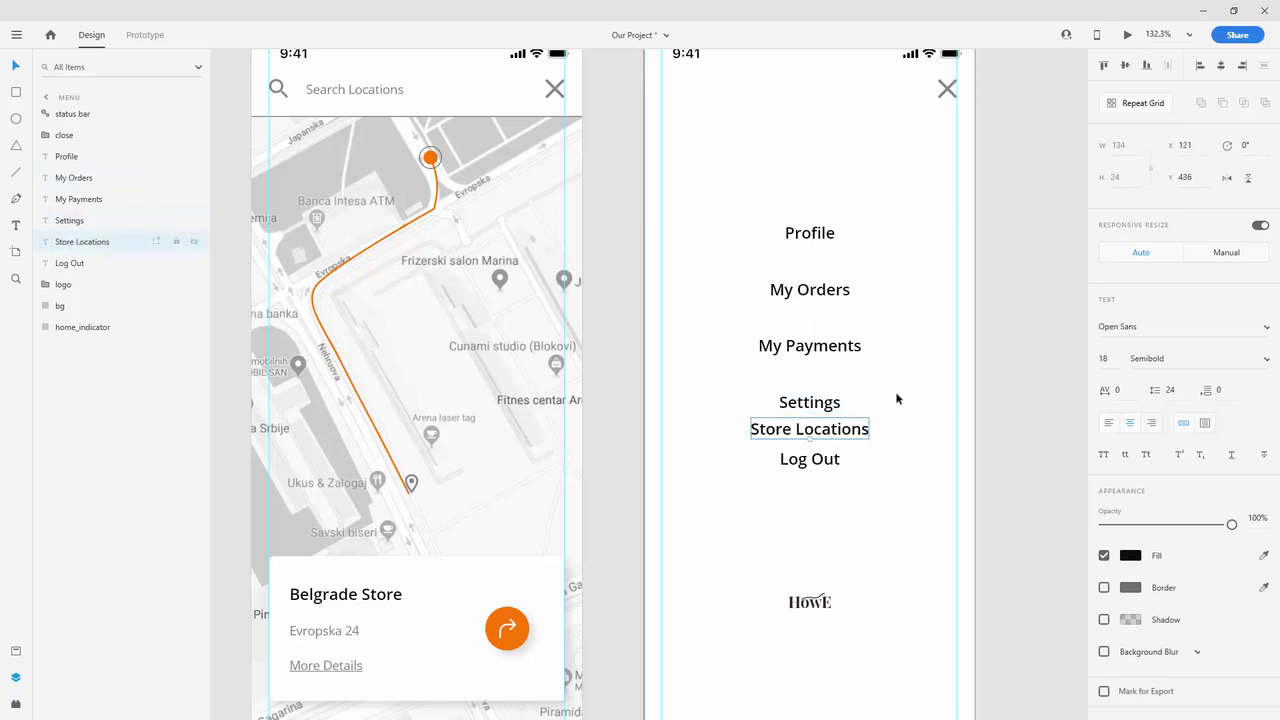
Step: Space Store Locations and Log Out evenly below Settings, with Log Out at Y 534, and group all six menu items
left_click(830, 457, "shift")
left_click_drag(843, 432, 833, 520)
left_click(72, 263)
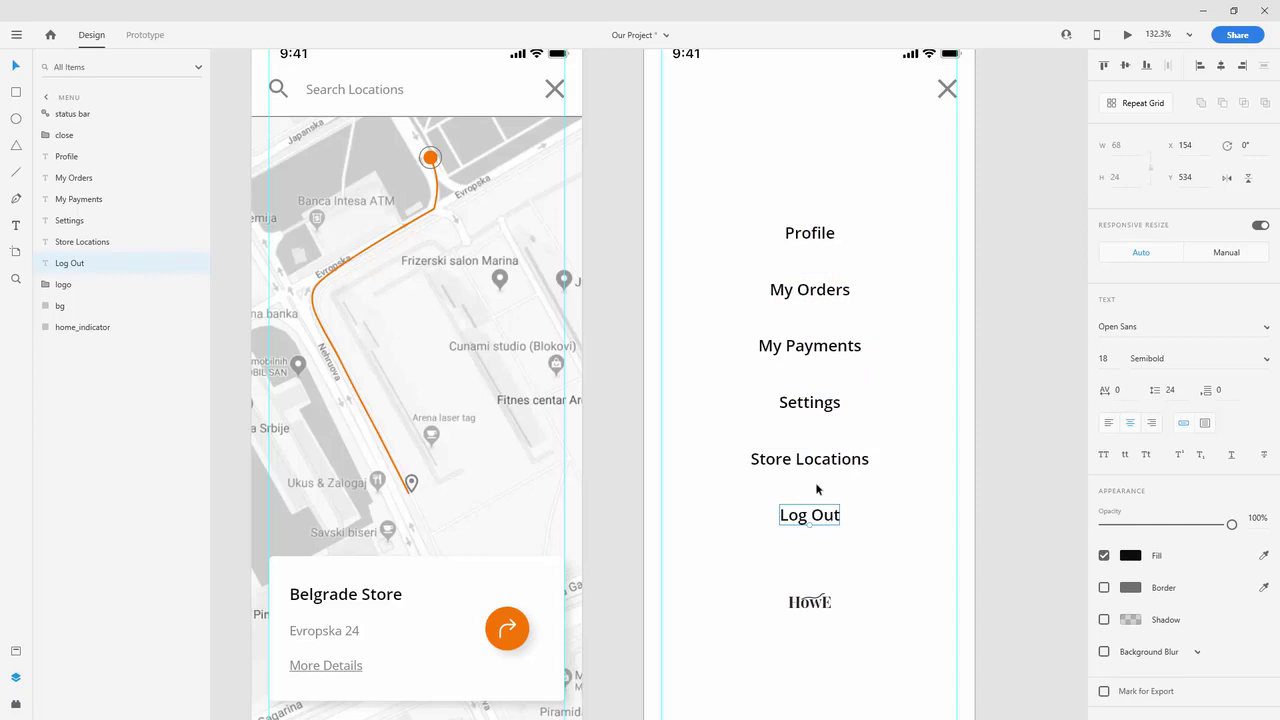
left_click(70, 157, "shift")
key("ctrl+g")
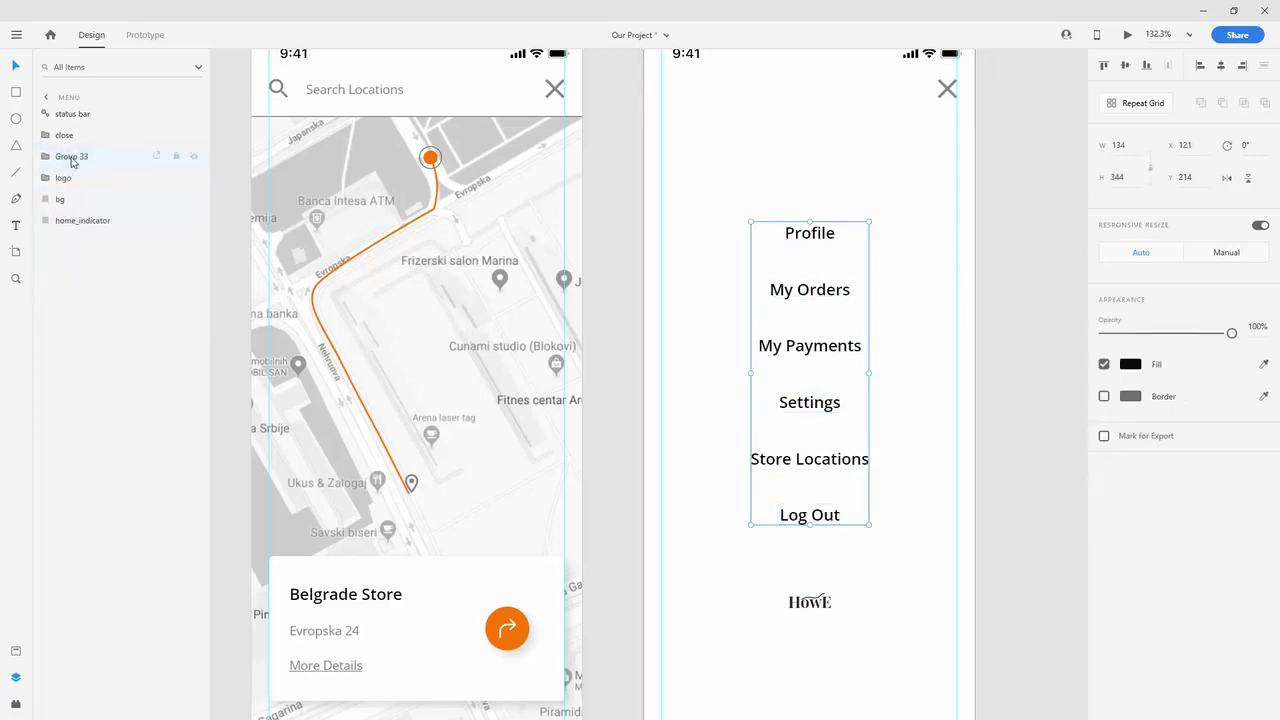
Step: Draw a helper rectangle about 313 by 559 from the close icon's lower edge to the top of the logo
scroll(557, 262, "down", 3)
key("r")
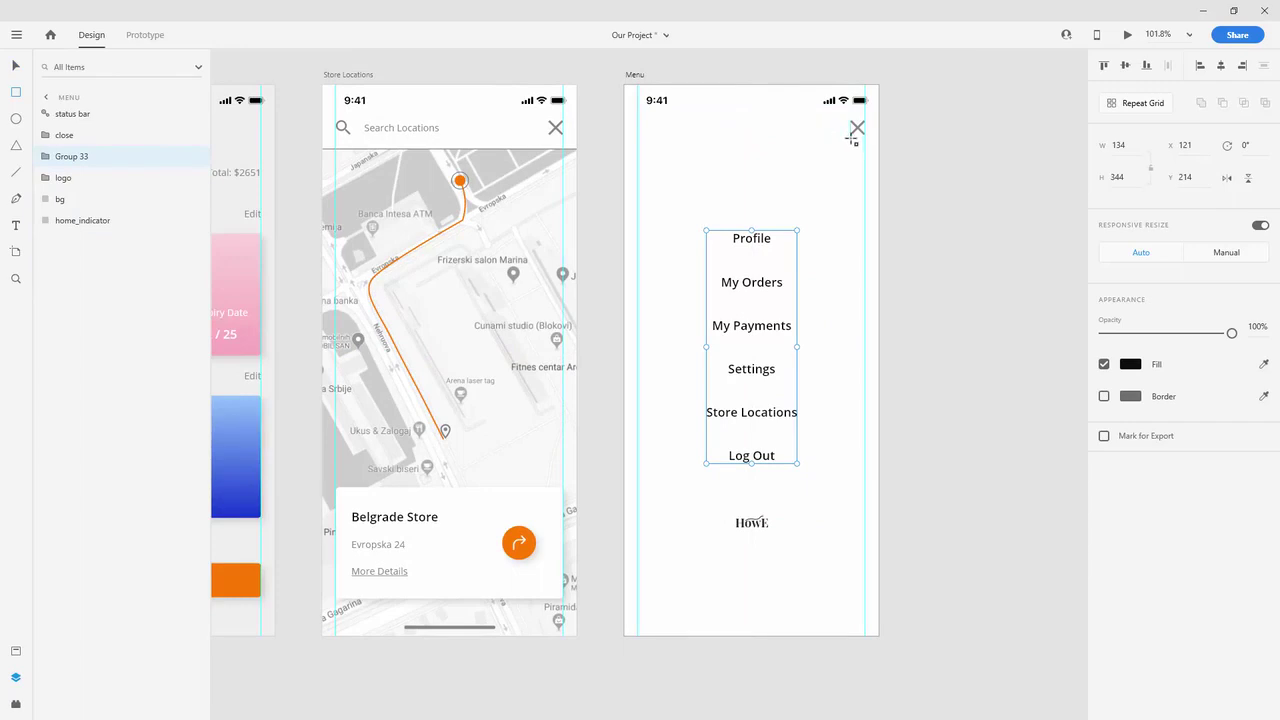
mouse_move(851, 133)
left_mouse_down()
mouse_move(680, 189)
mouse_move(643, 516)
left_mouse_up()
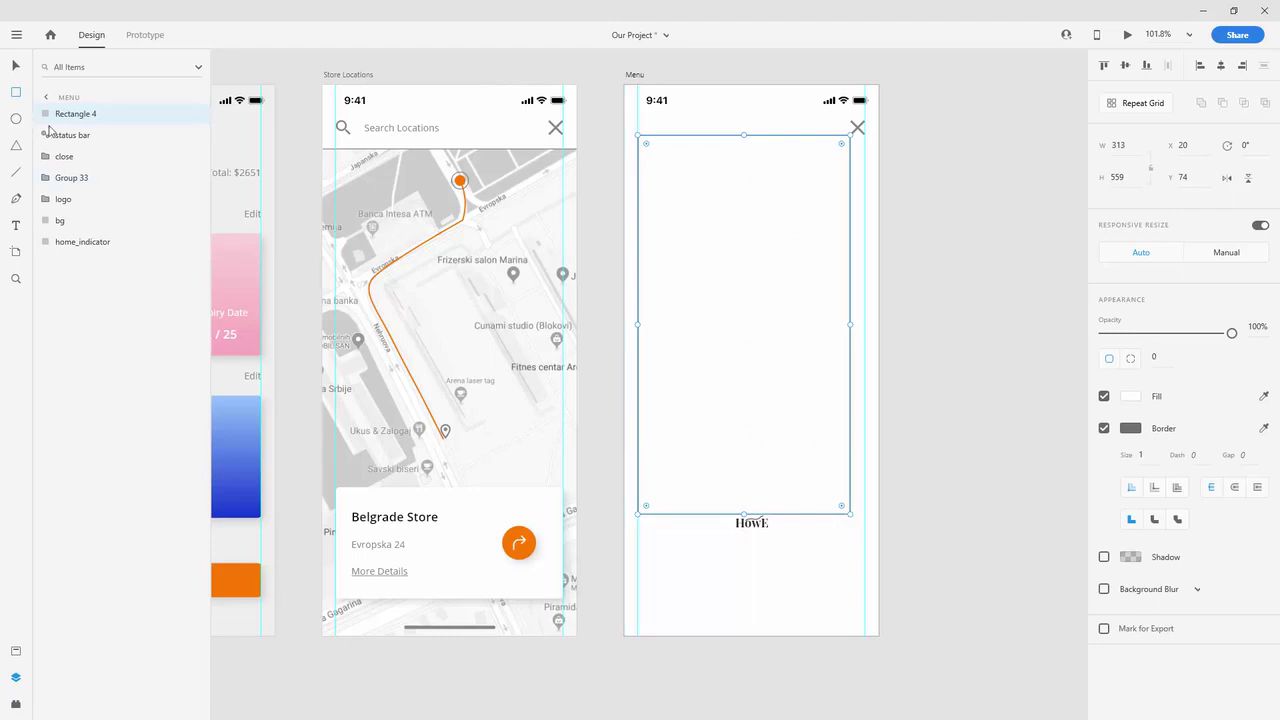
Step: Centre the menu item group vertically on the helper rectangle and delete the rectangle
left_click(86, 179, "ctrl")
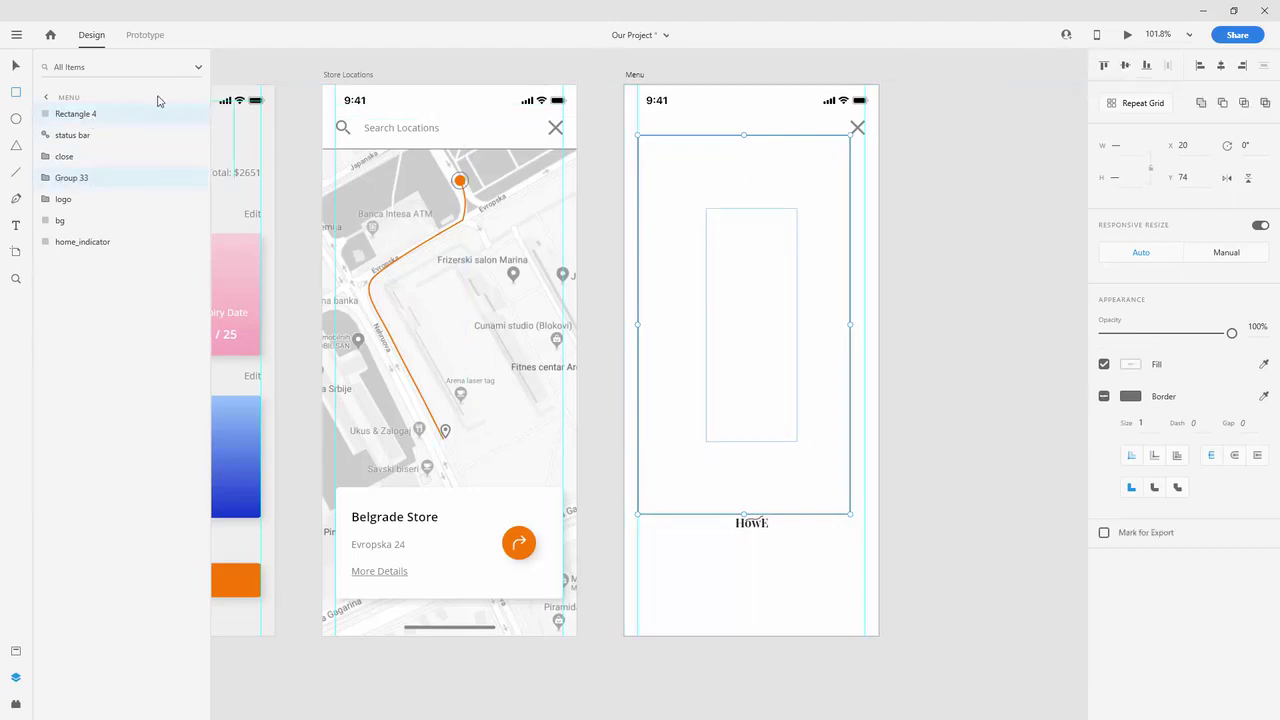
left_click(110, 113)
key("Delete")
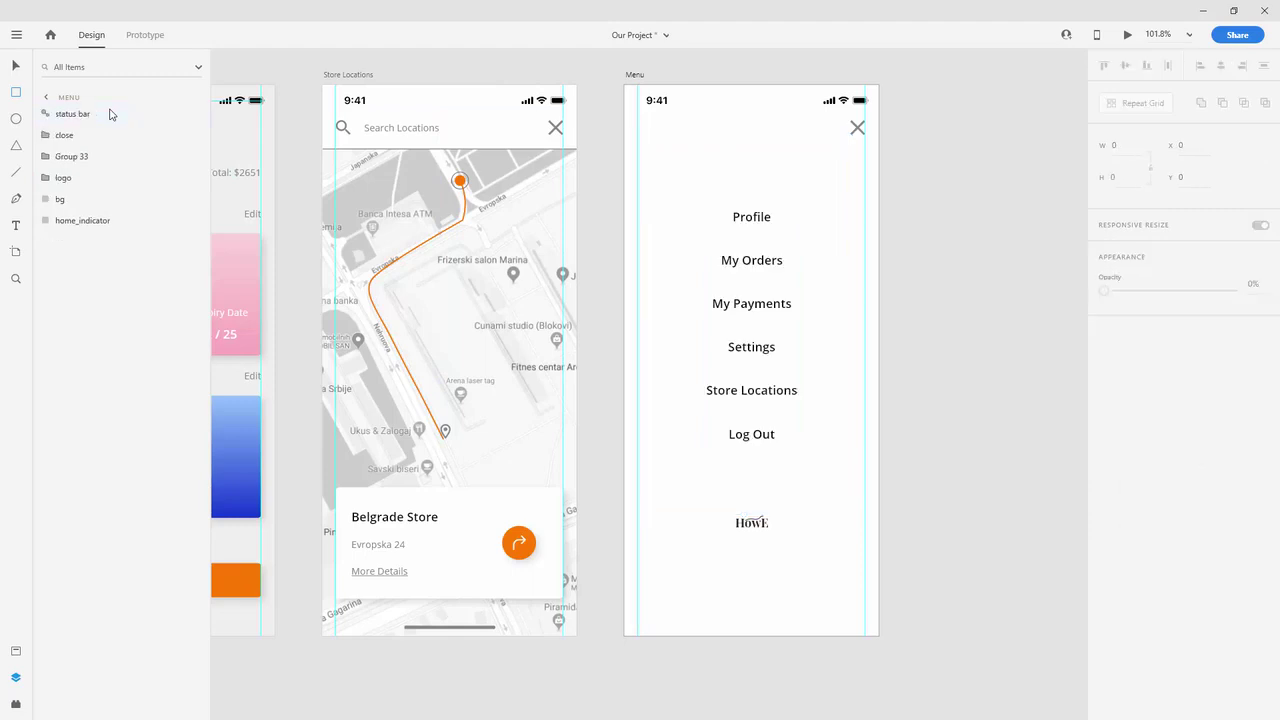
right_click(90, 158)
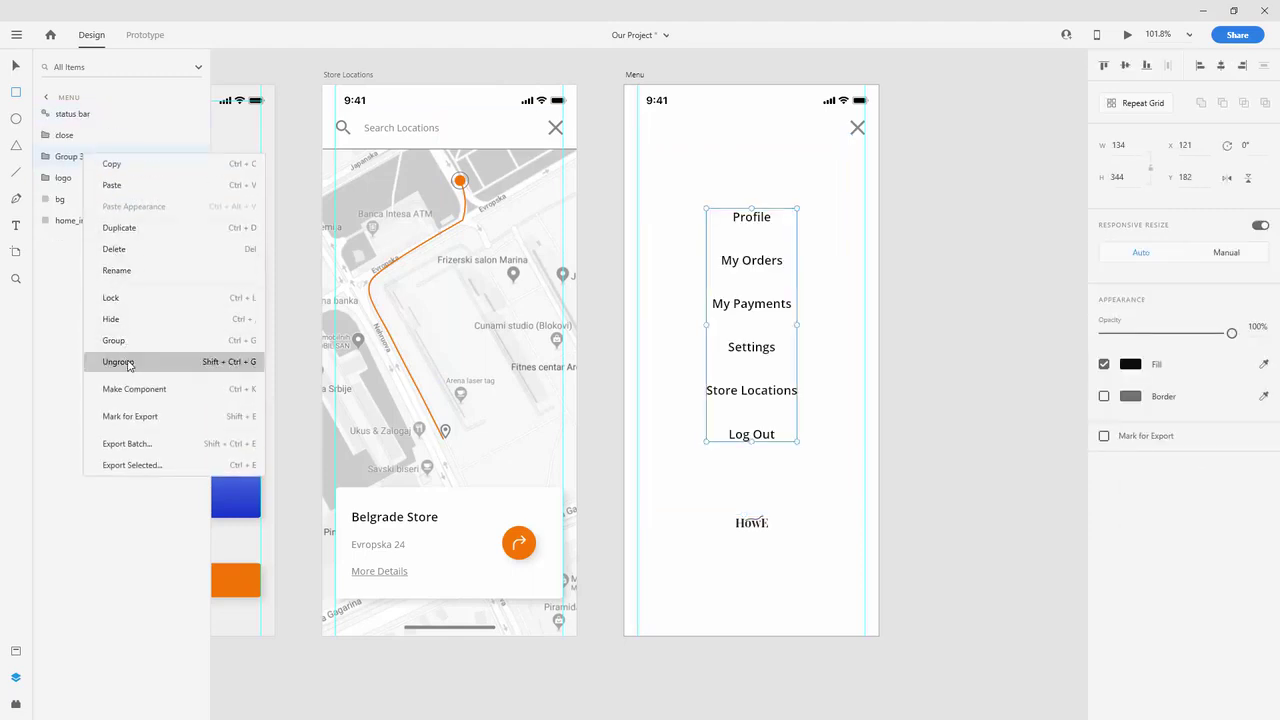
left_click(122, 358)
key("ctrl+g")
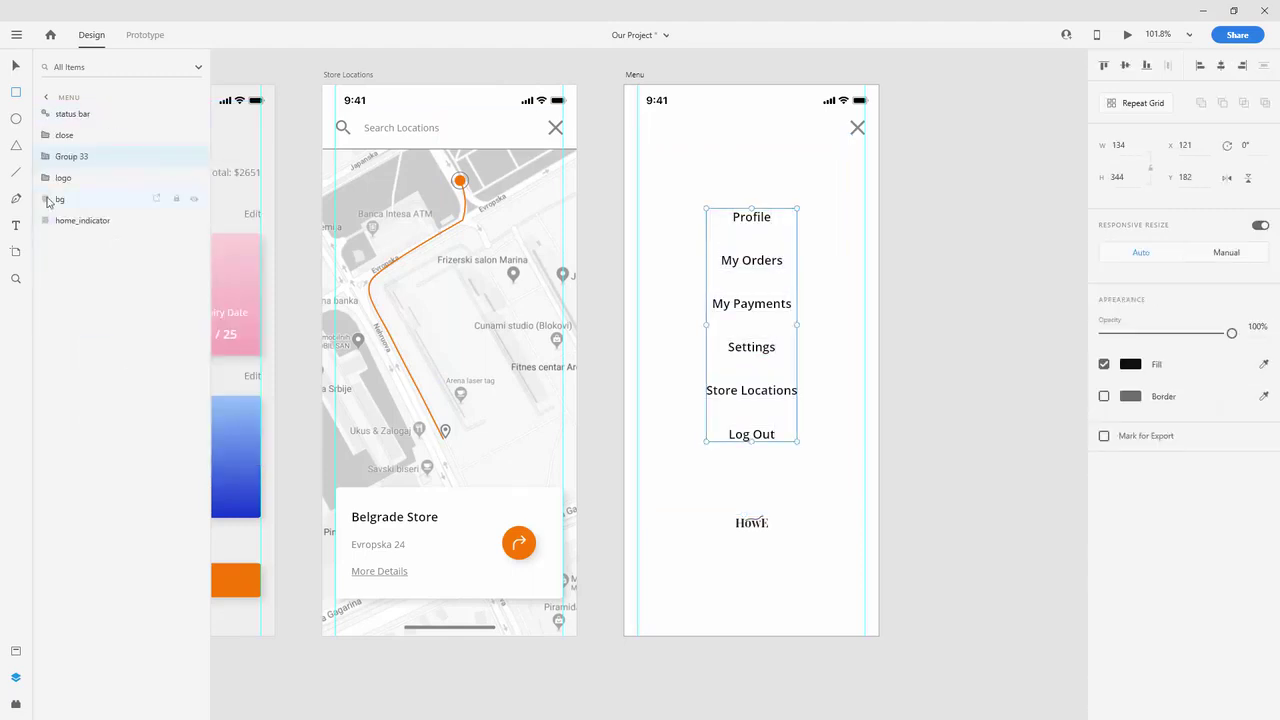
Step: Rename the menu item group as items
double_click(72, 157)
type("items")
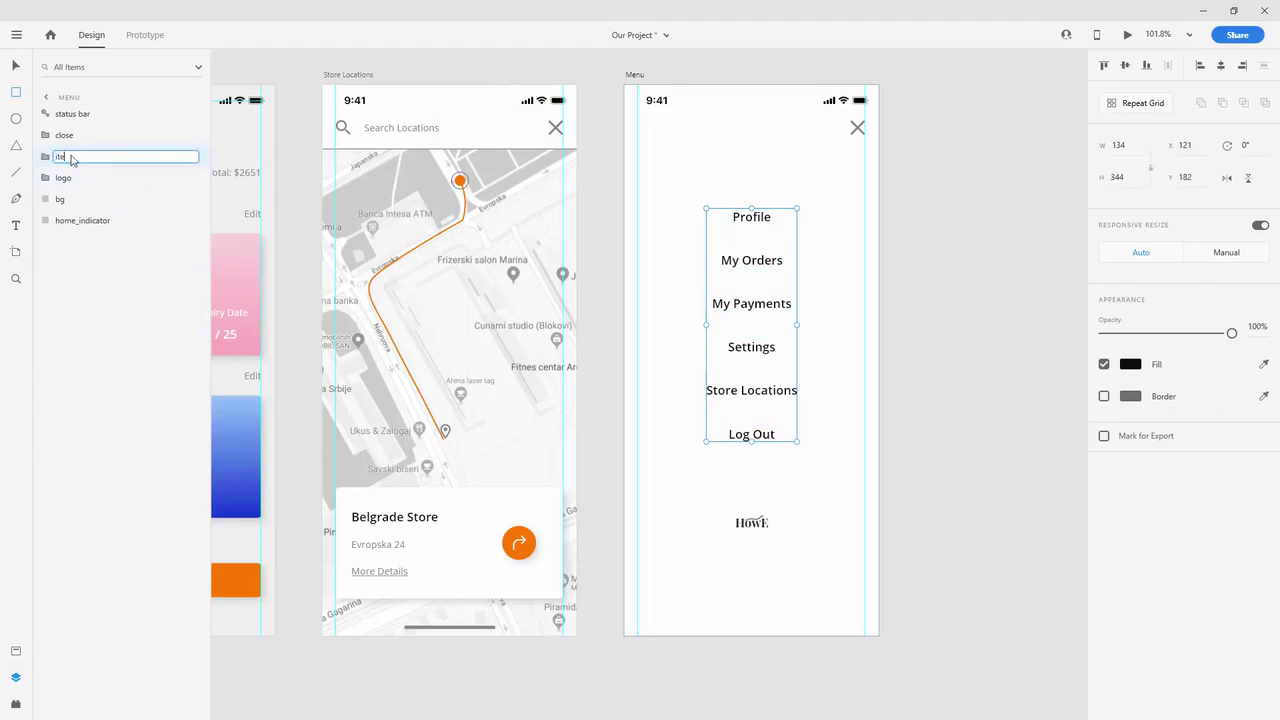
key("Return")
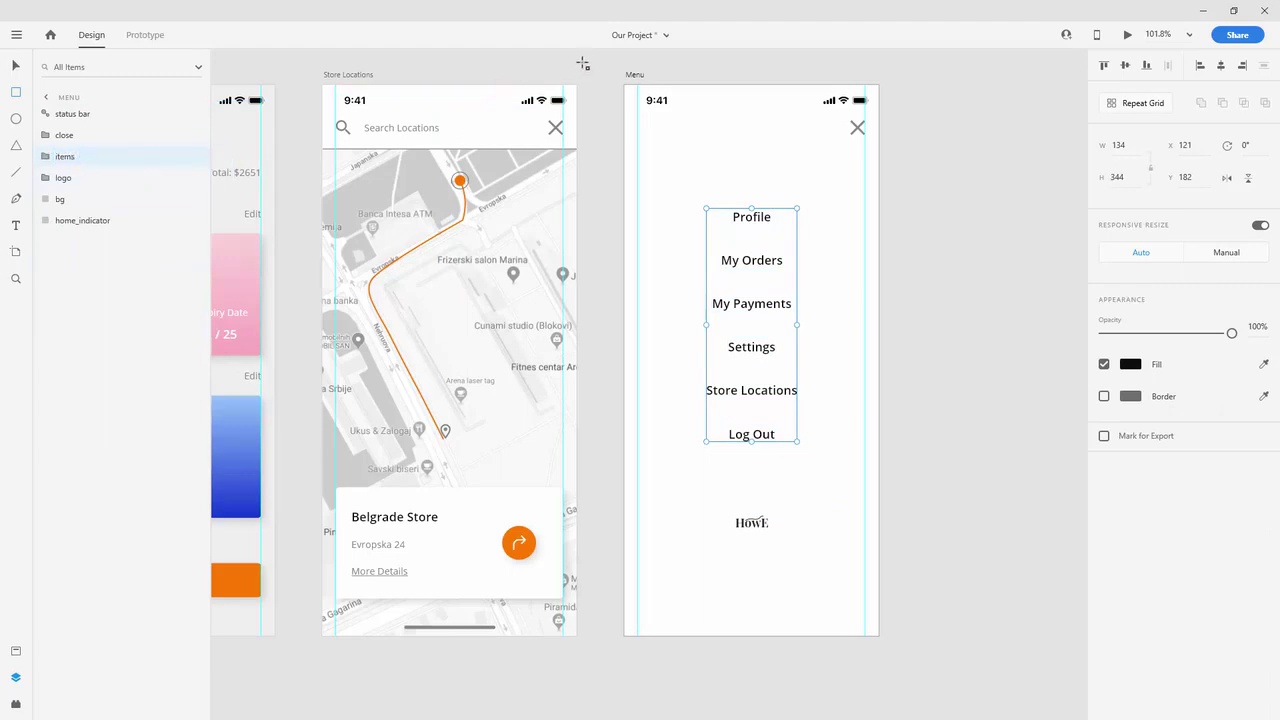
Step: Set the opacity of the Menu screen's bg rectangle to 90%
left_click(1012, 162)
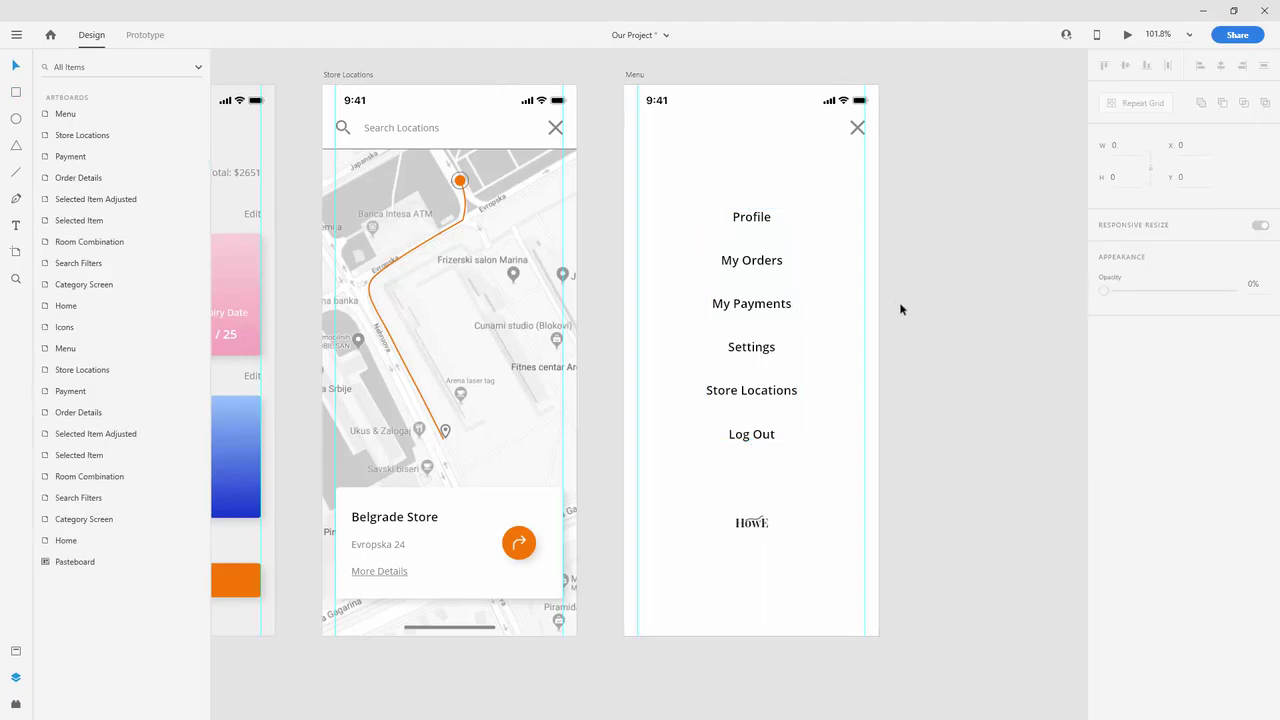
scroll(924, 321, "down", 2)
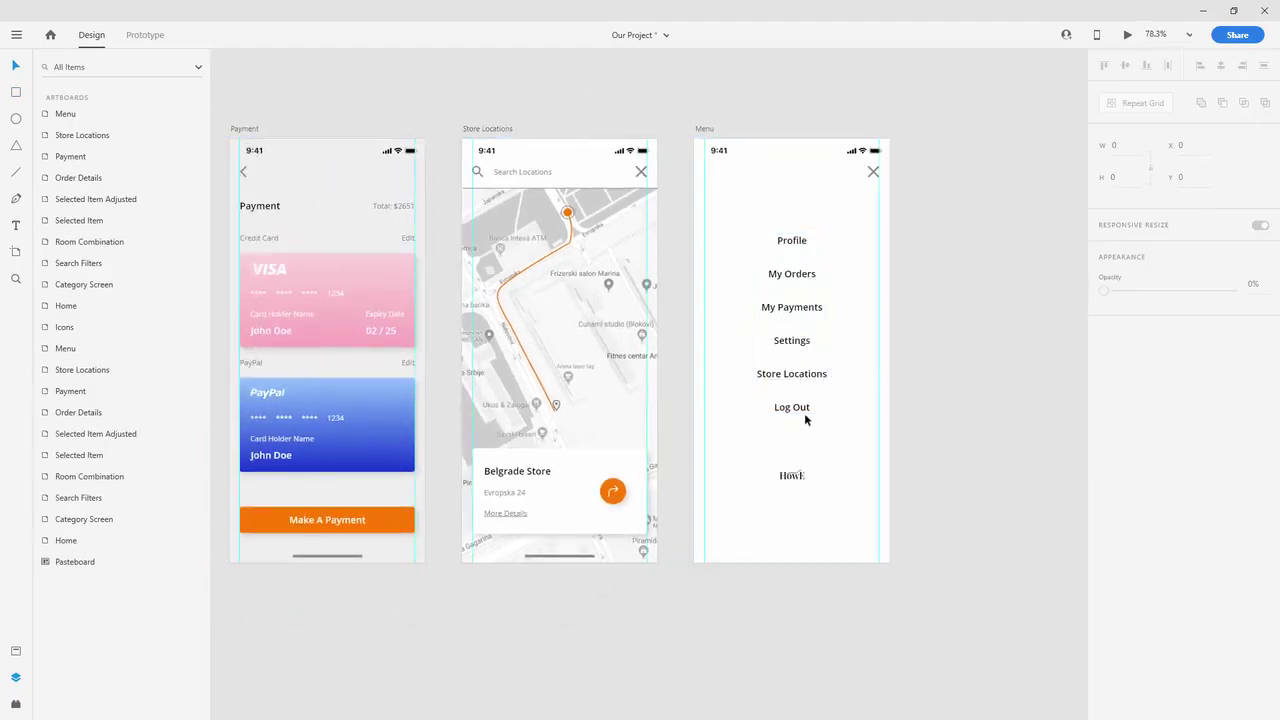
left_click(815, 170)
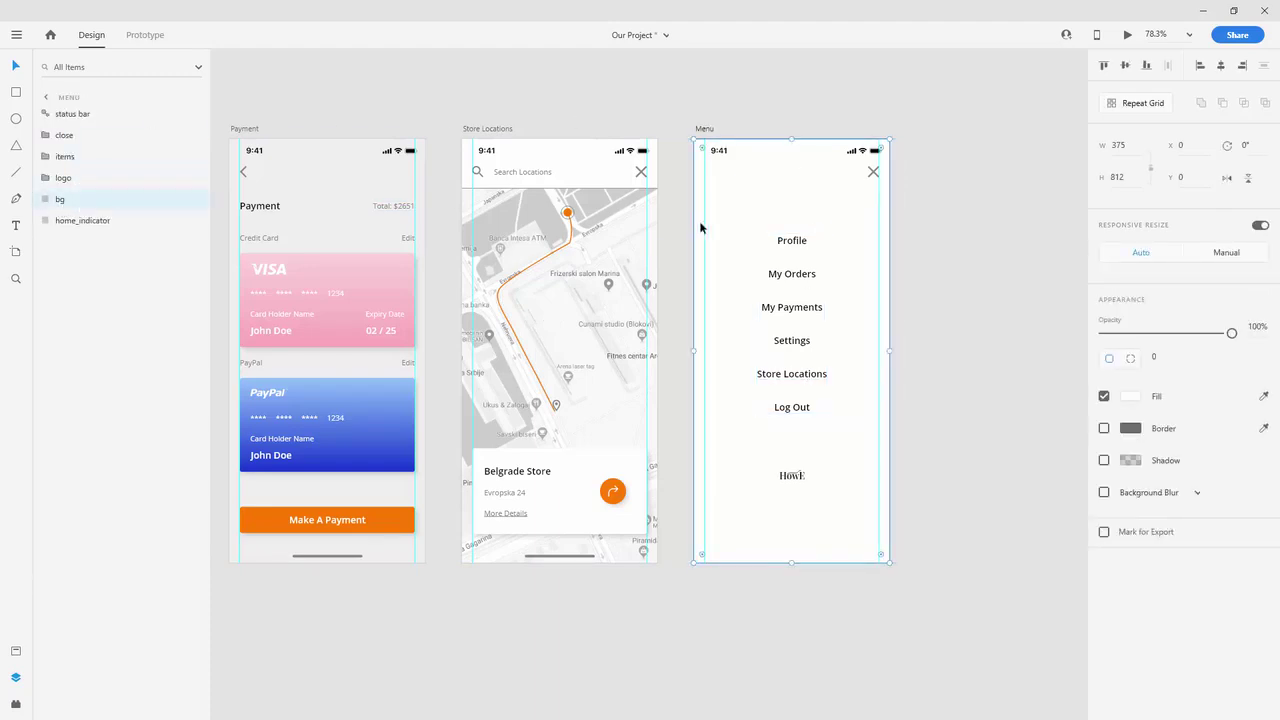
key("9")
left_click(570, 104)
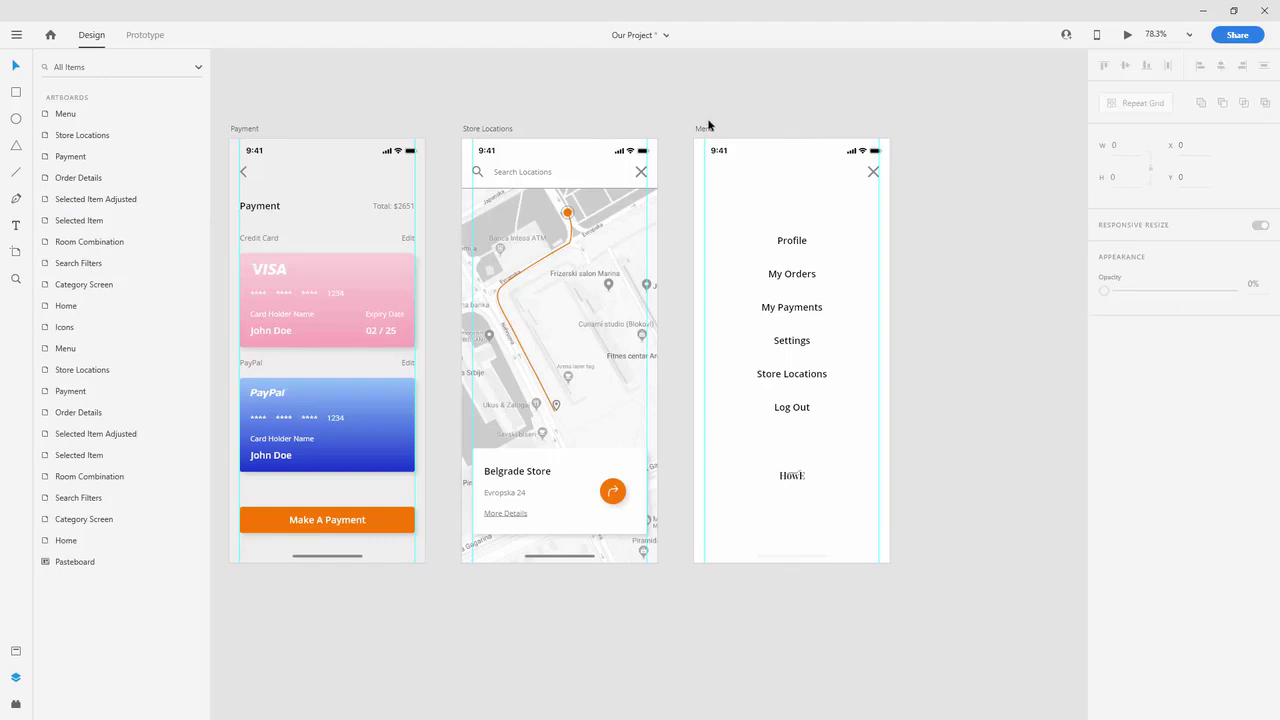
Step: Inspect the design Menu artboard's settings and show all wireframe and design artboards together
left_click(705, 128)
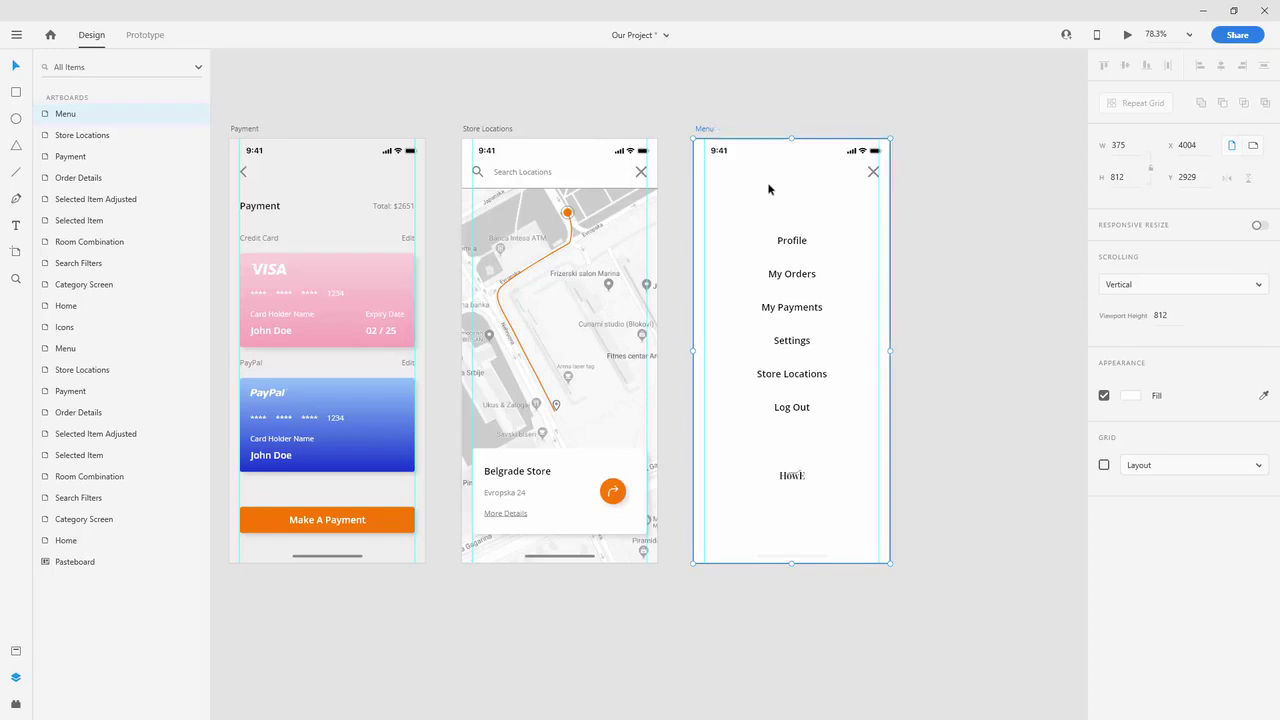
left_click(948, 219)
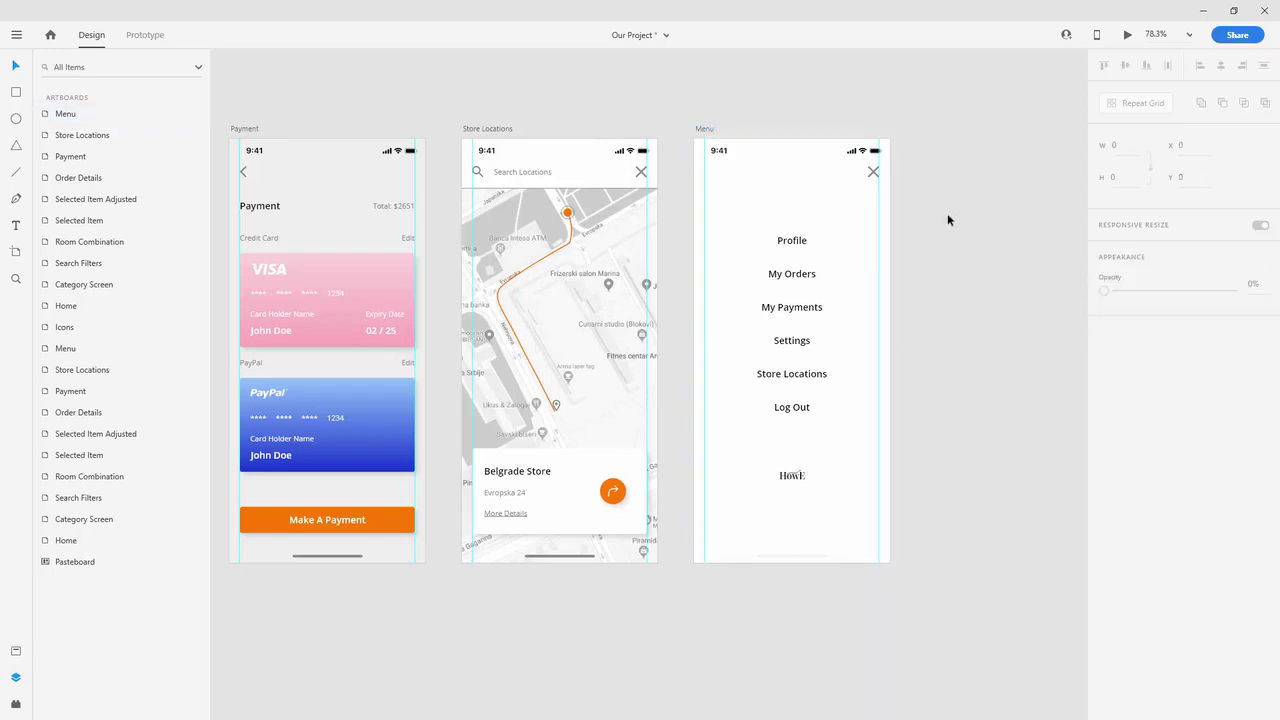
key("ctrl+0")
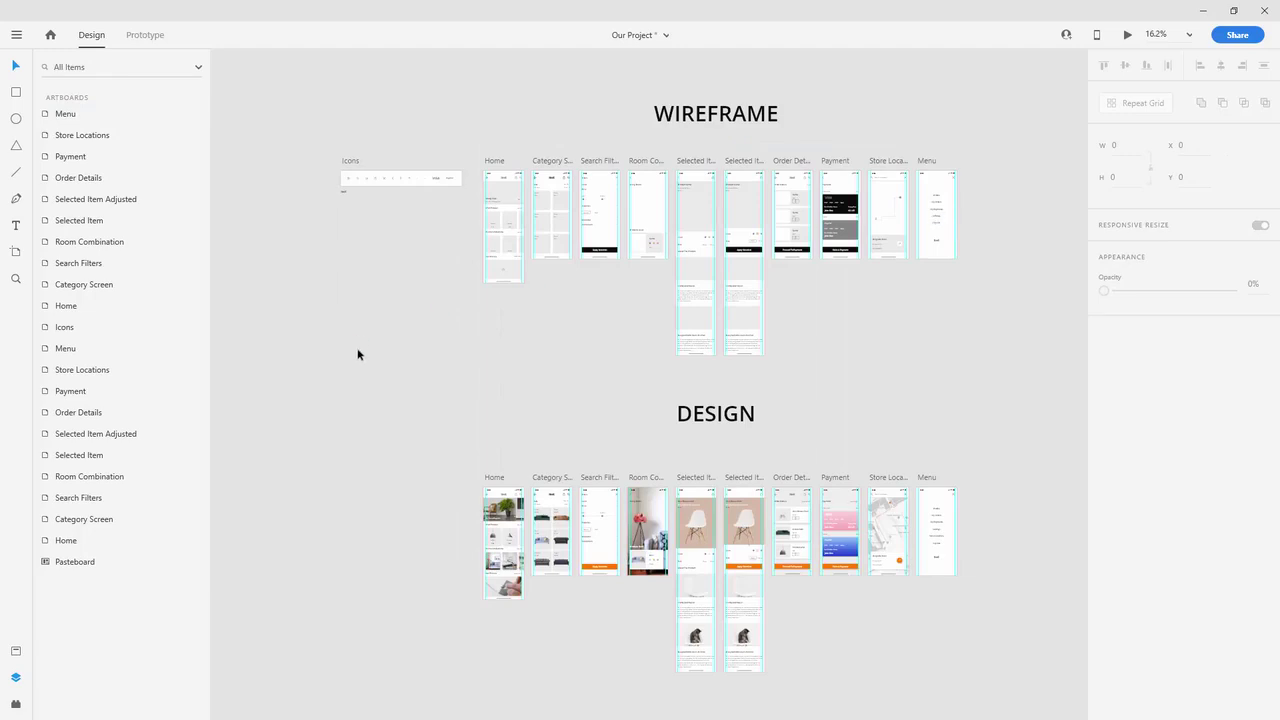